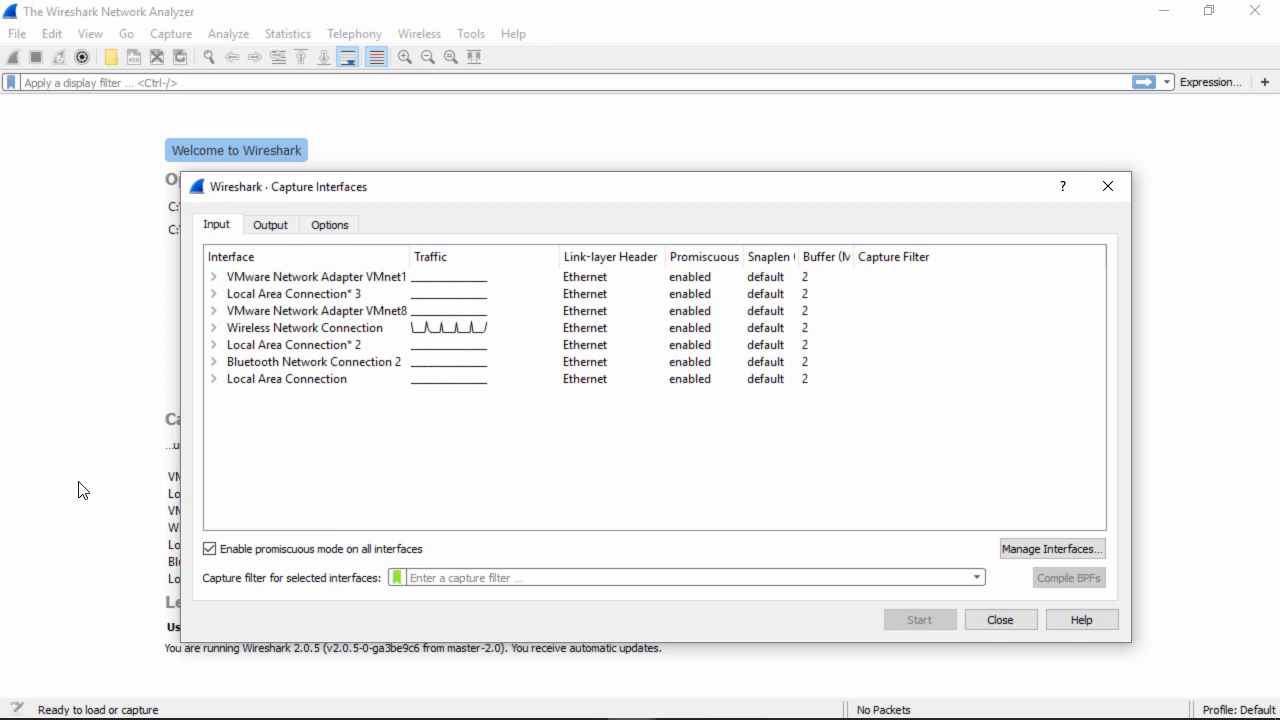
- Start a live capture on the Wireless Network Connection and bring Firefox to the front
click(305, 327)
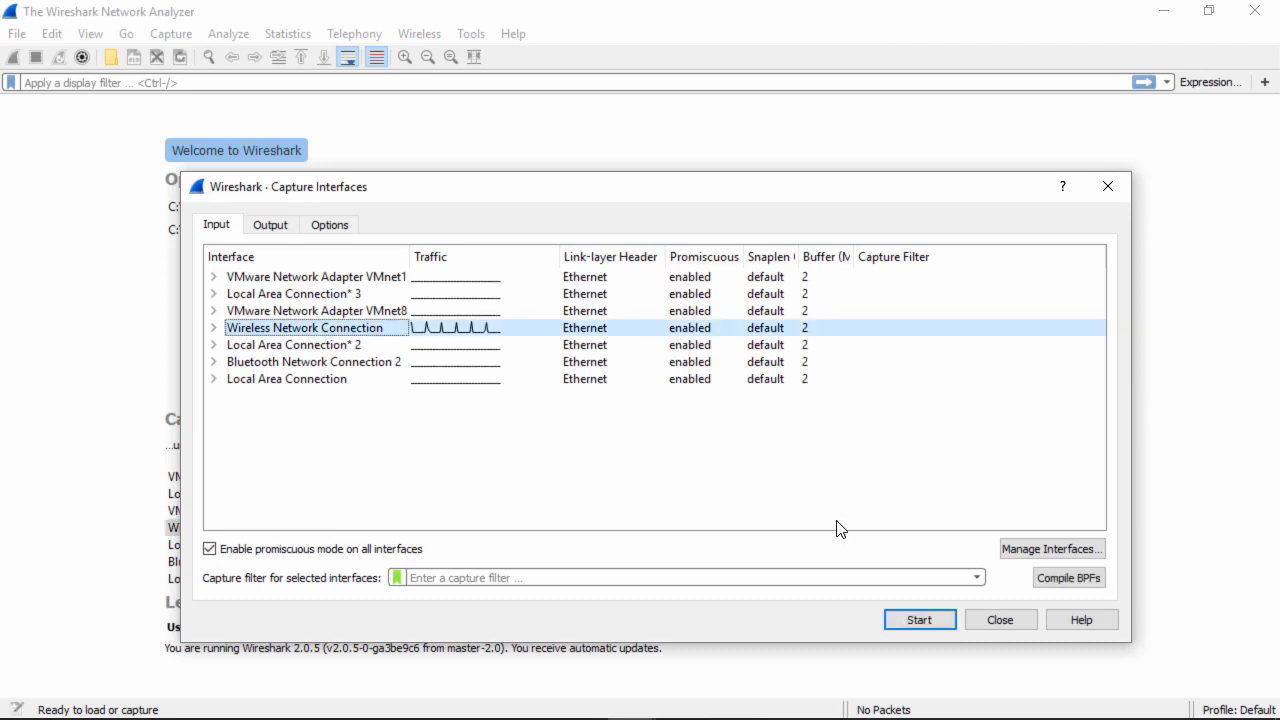
click(936, 624)
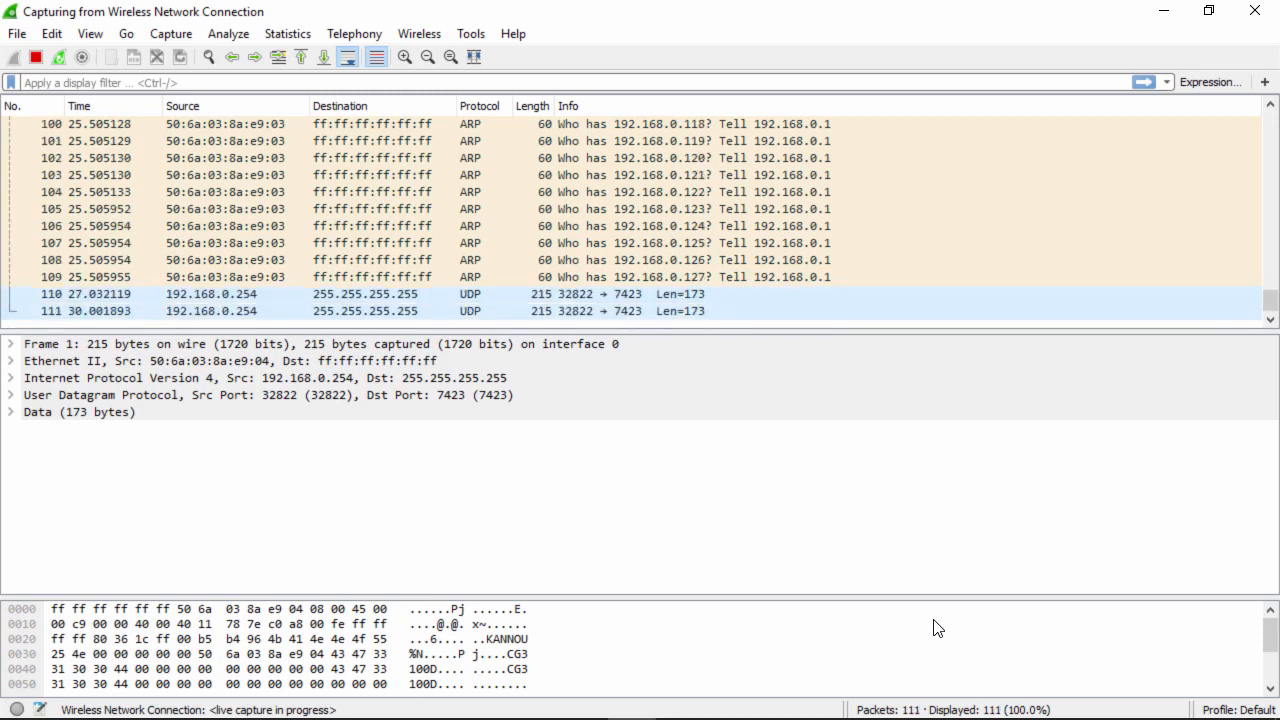
mouse_move(640, 718)
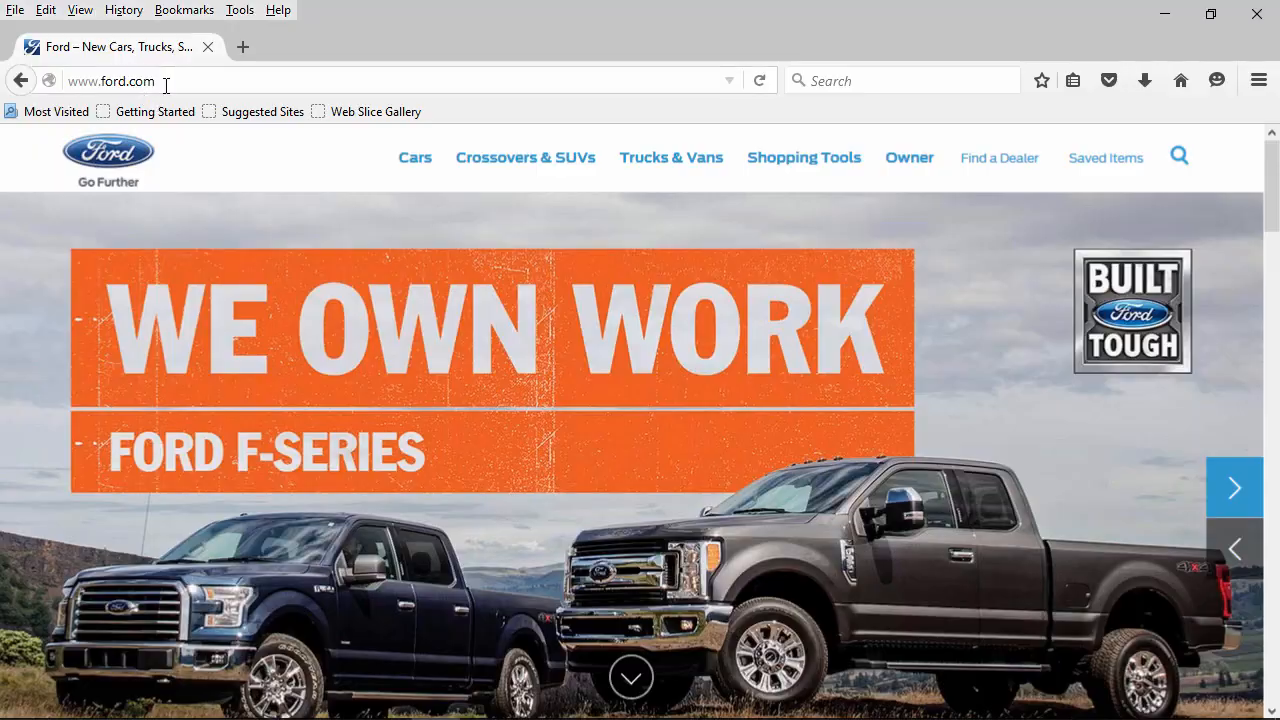
click(432, 703)
click(167, 84)
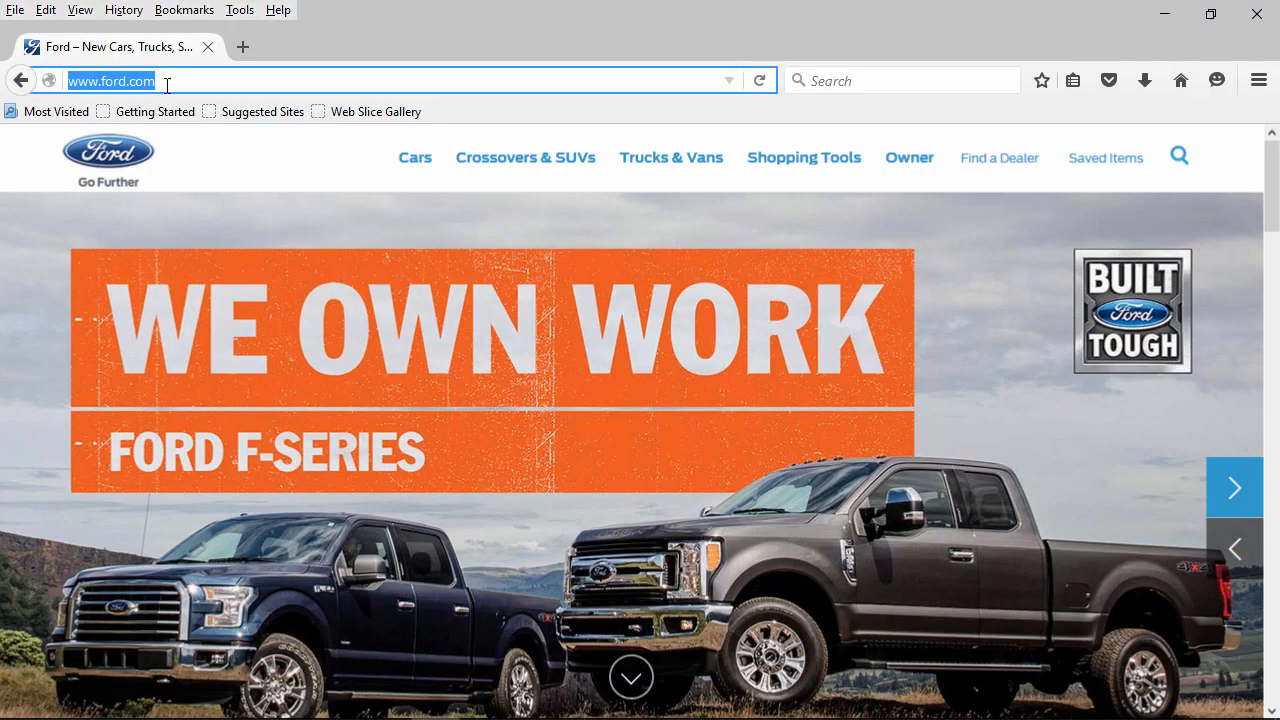
text(www.)
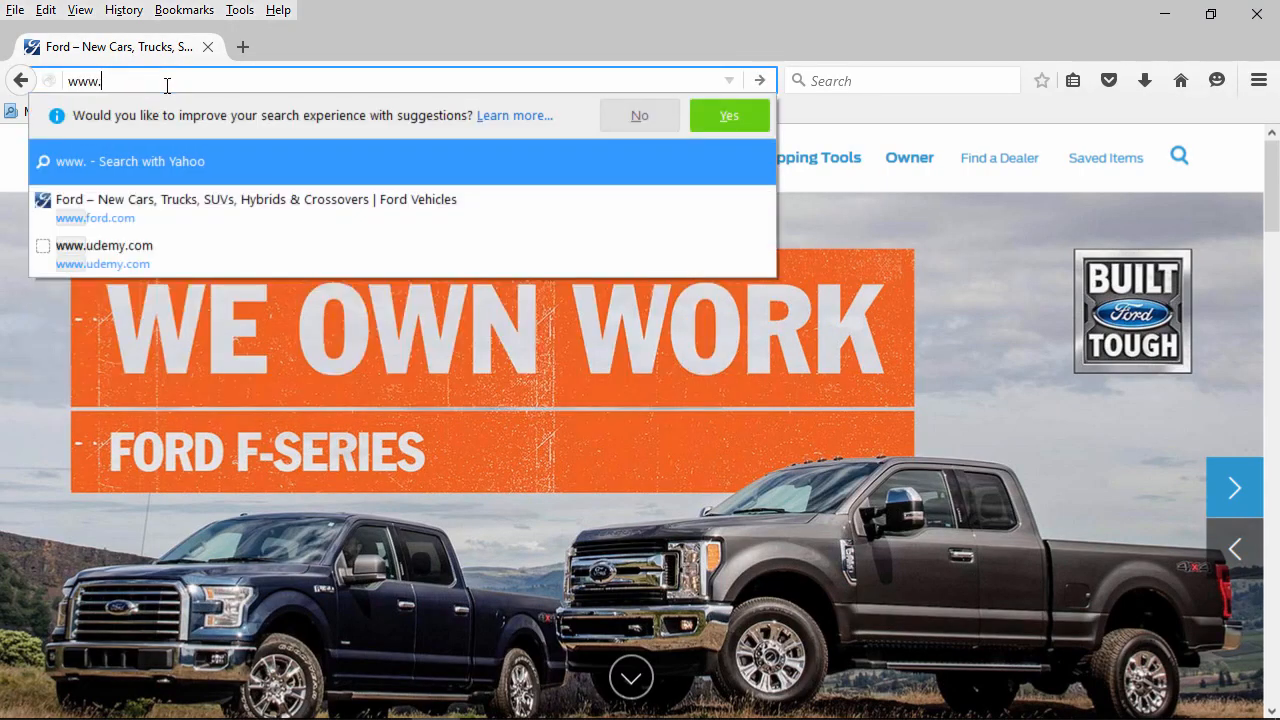
text(as)
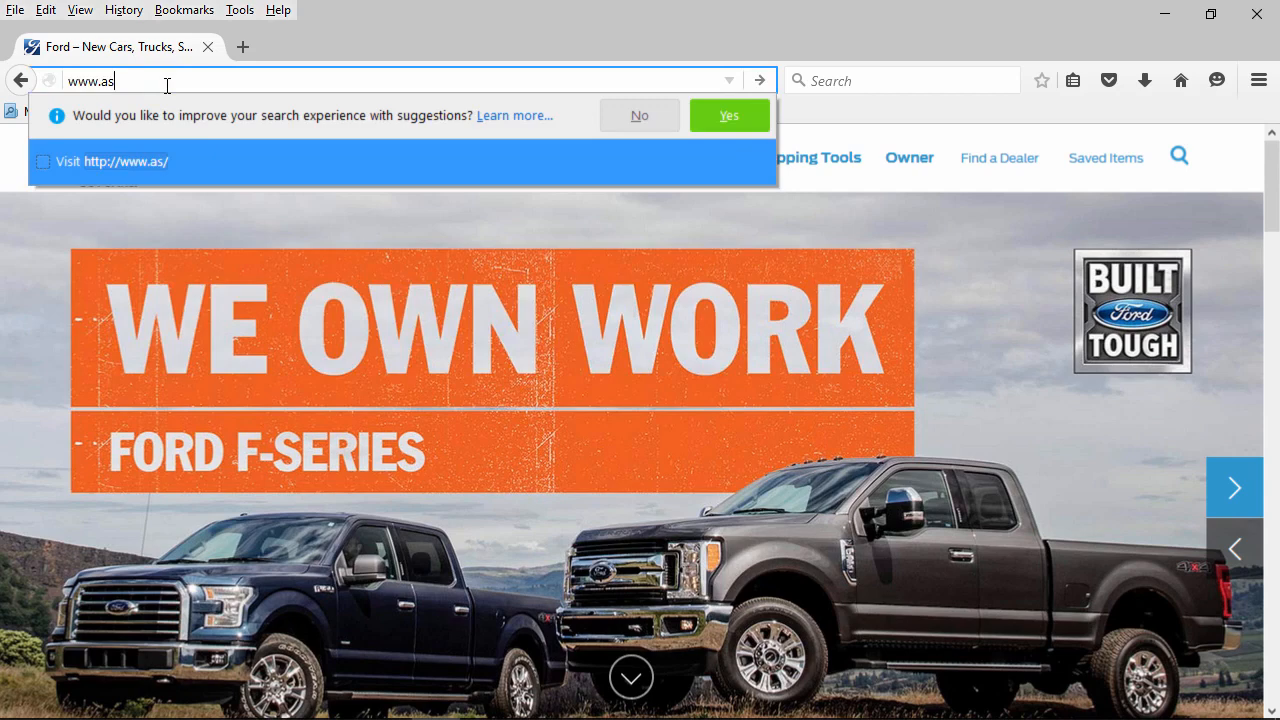
text(tonmartin)
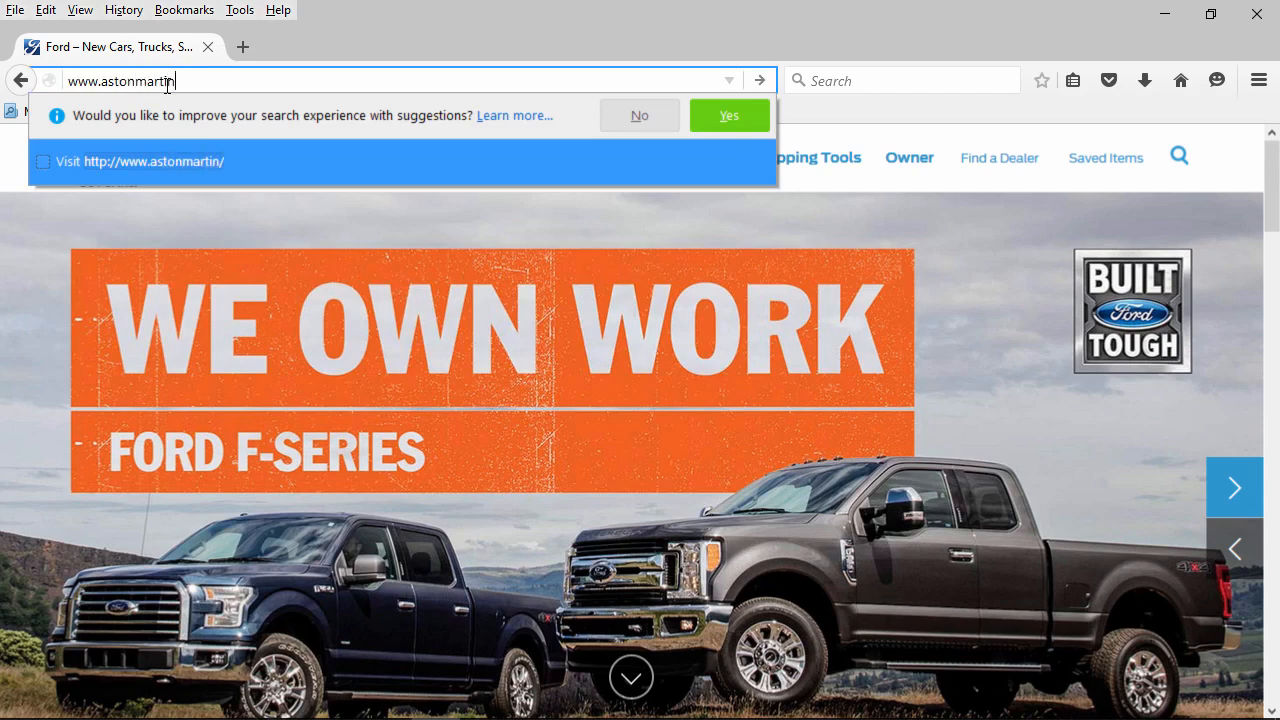
text(.com)
key(Return)
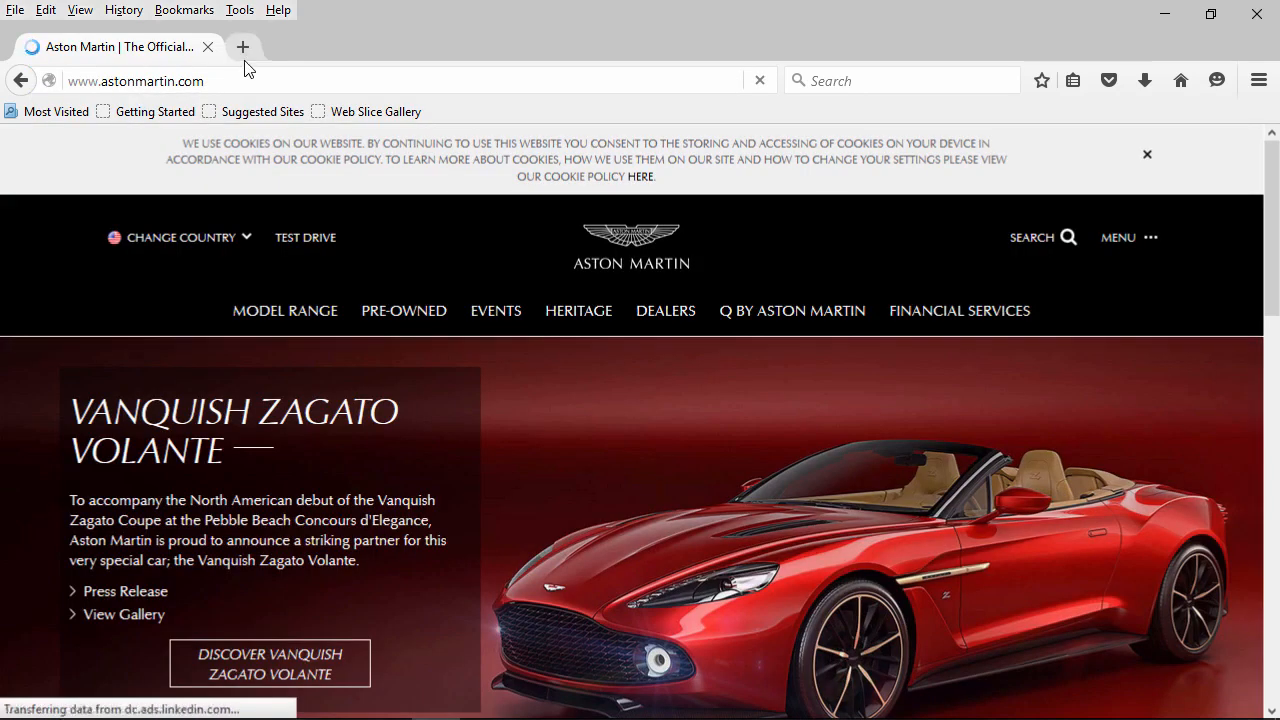
click(243, 52)
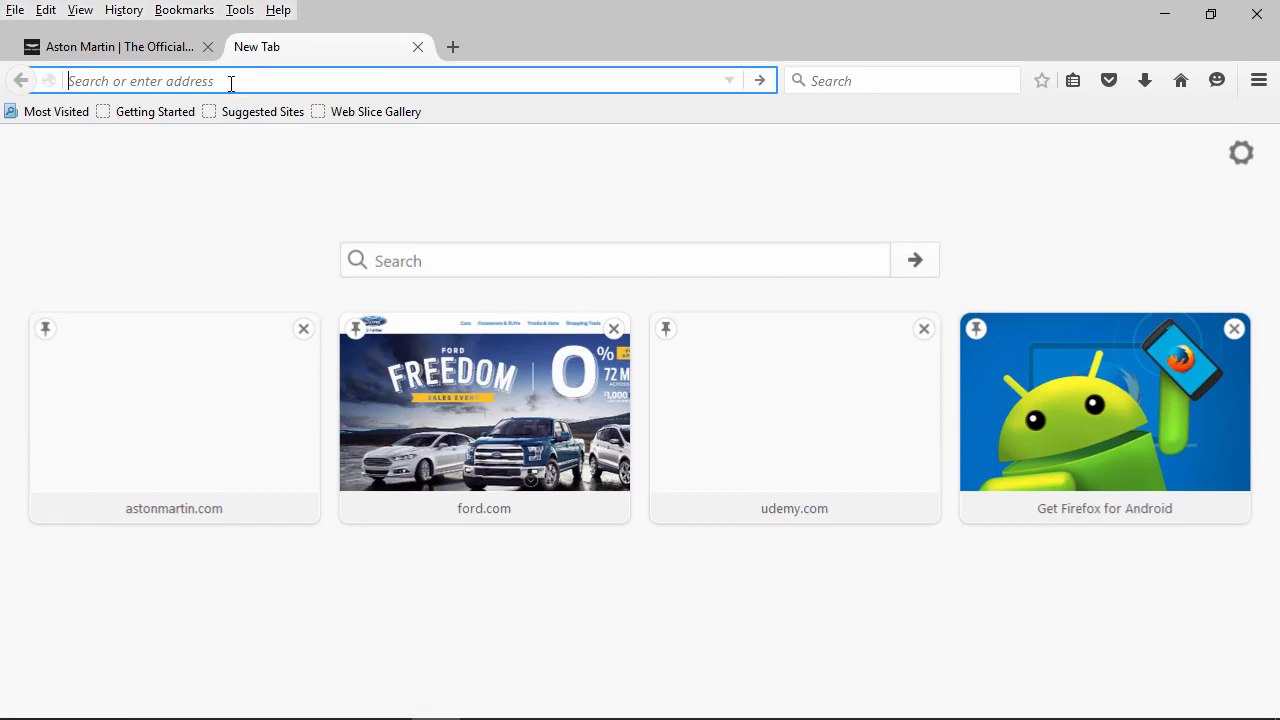
text(www.porsche.com)
key(Return)
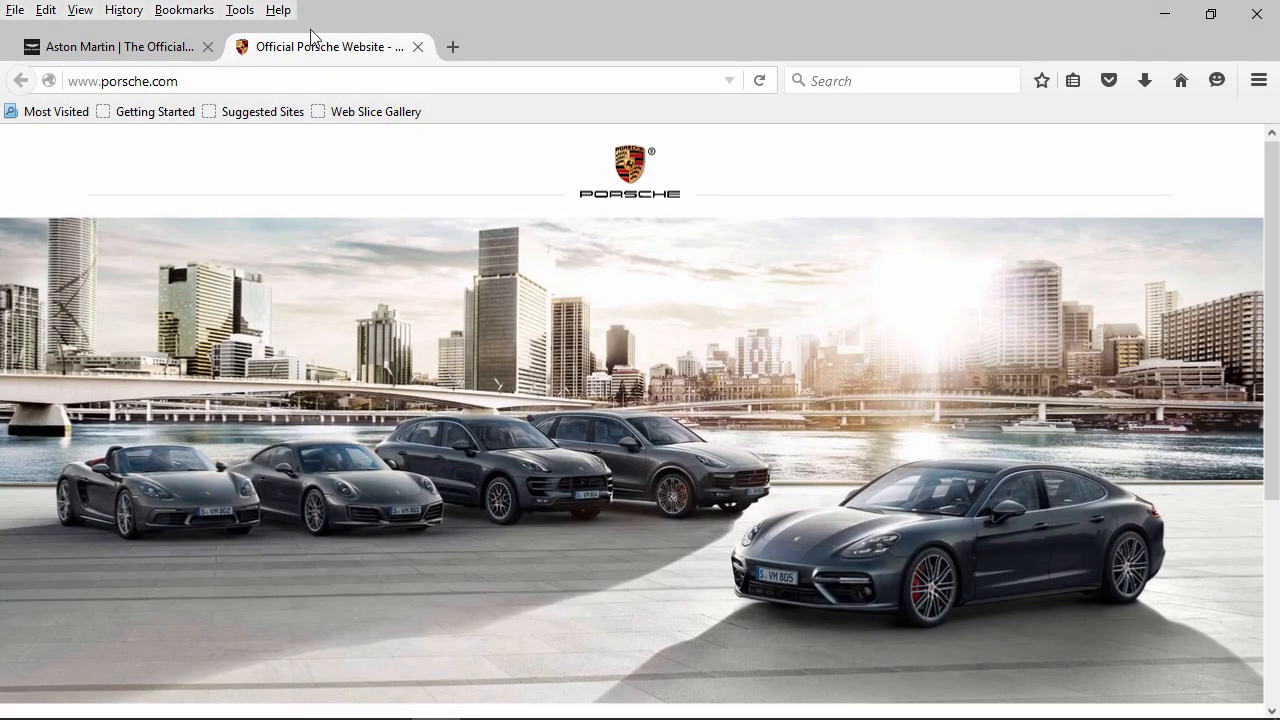
click(451, 47)
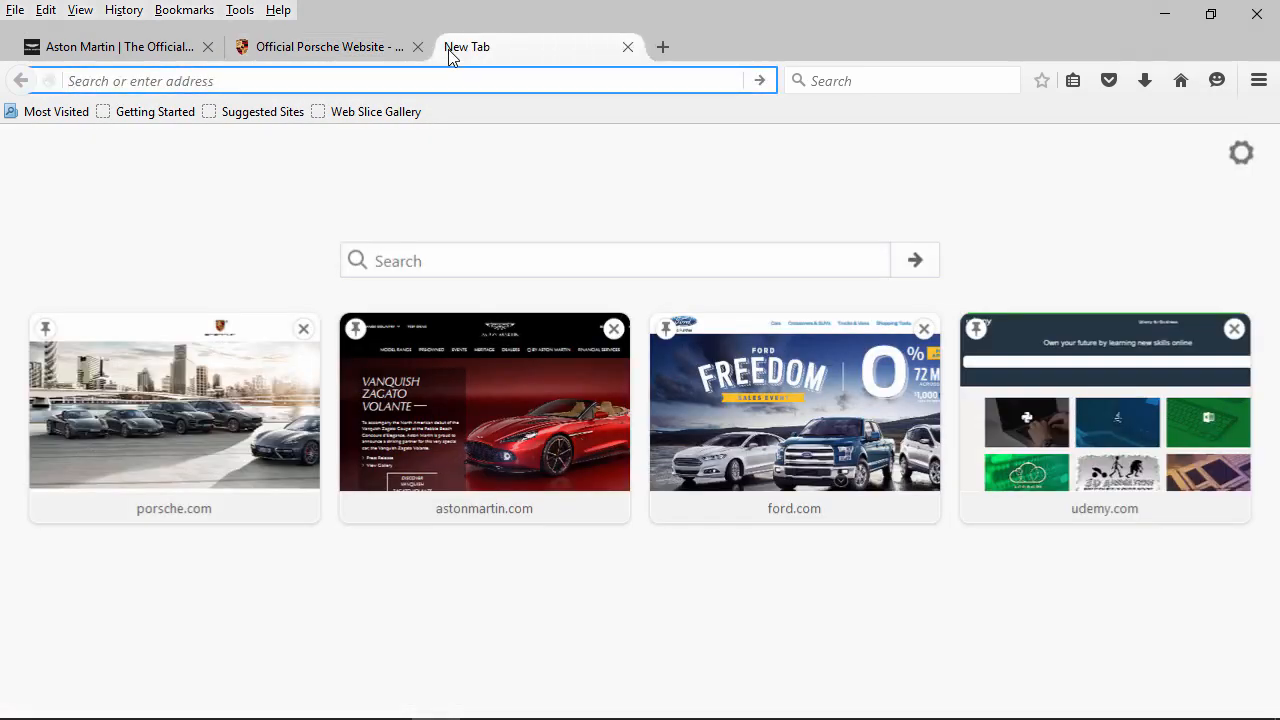
text(www.jag)
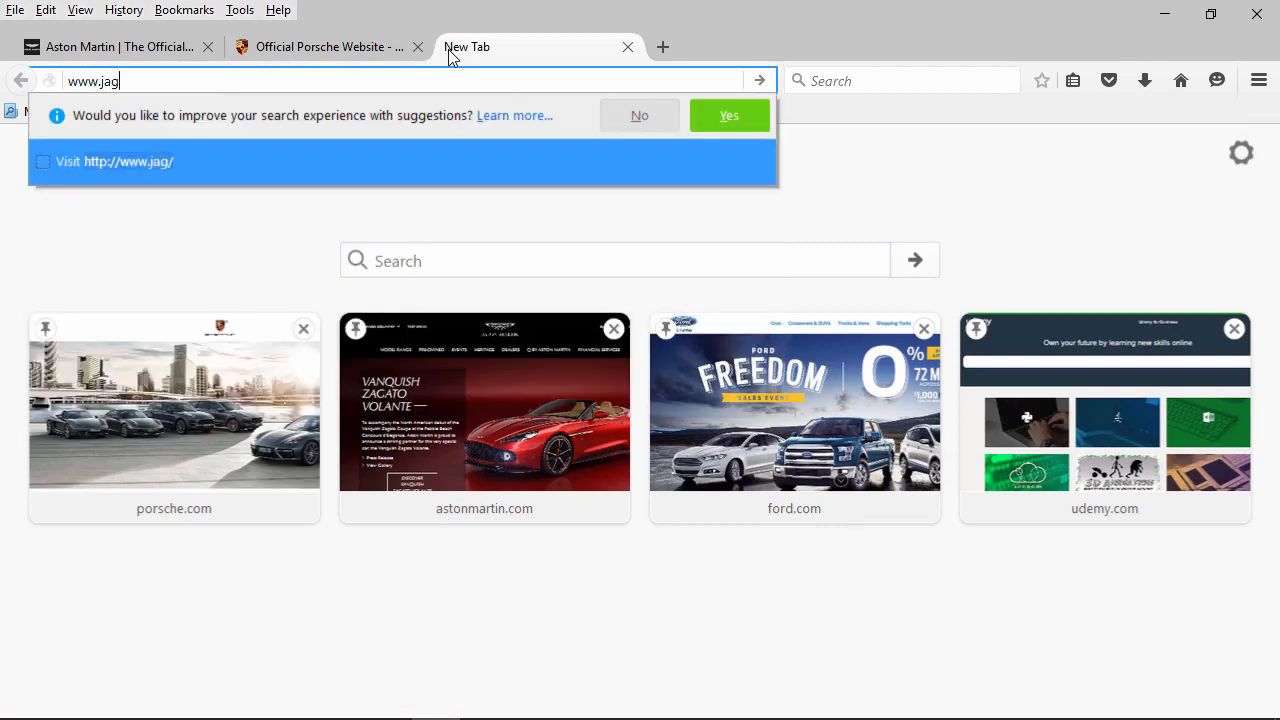
text(uar.com)
key(Return)
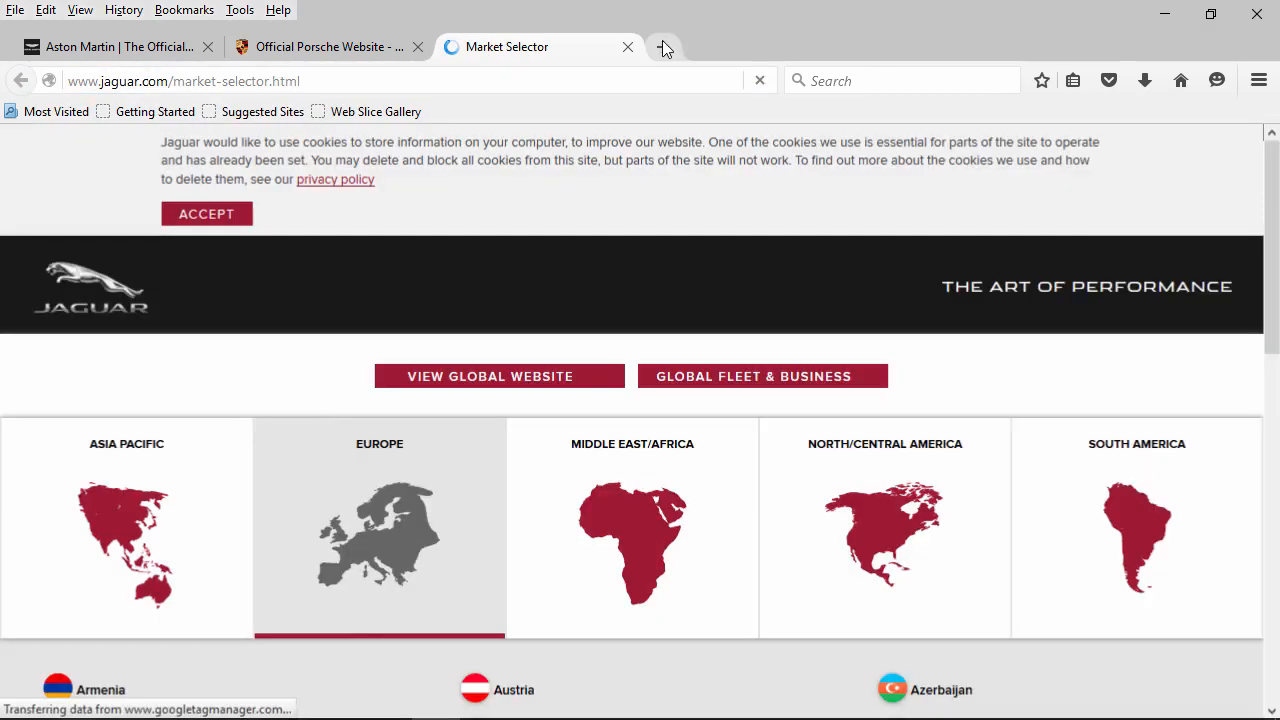
click(663, 47)
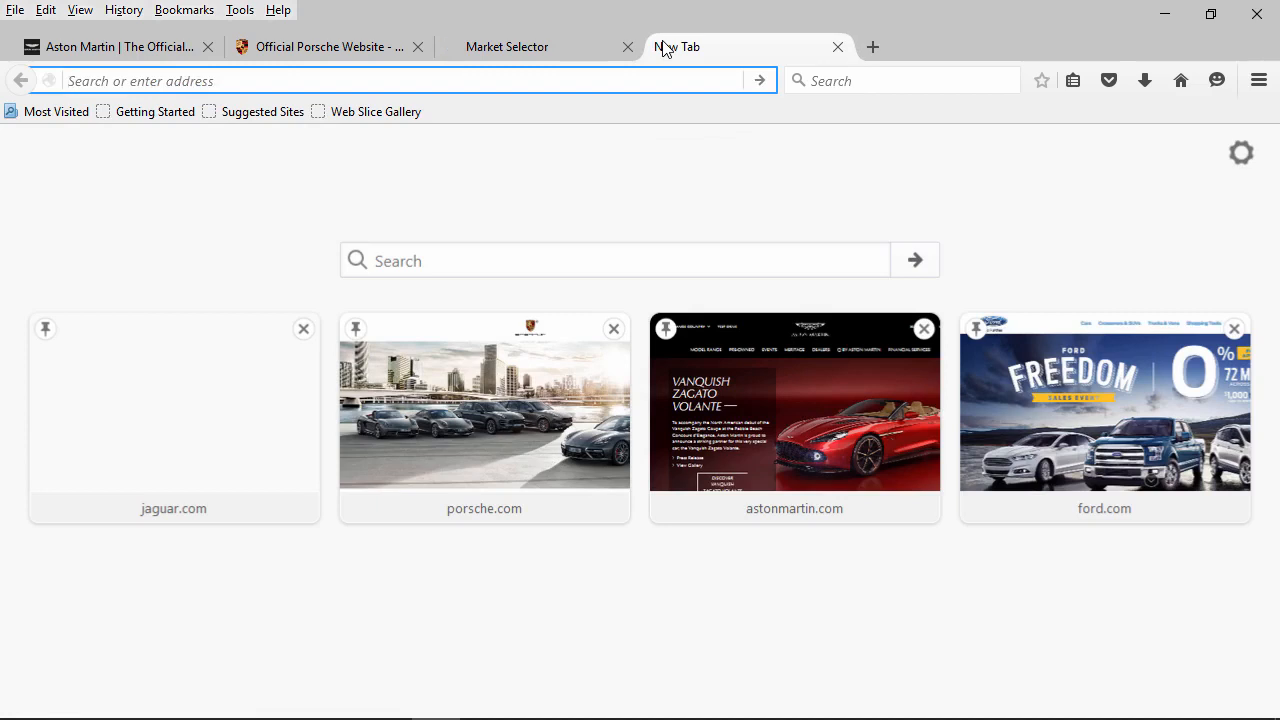
text(www.mas)
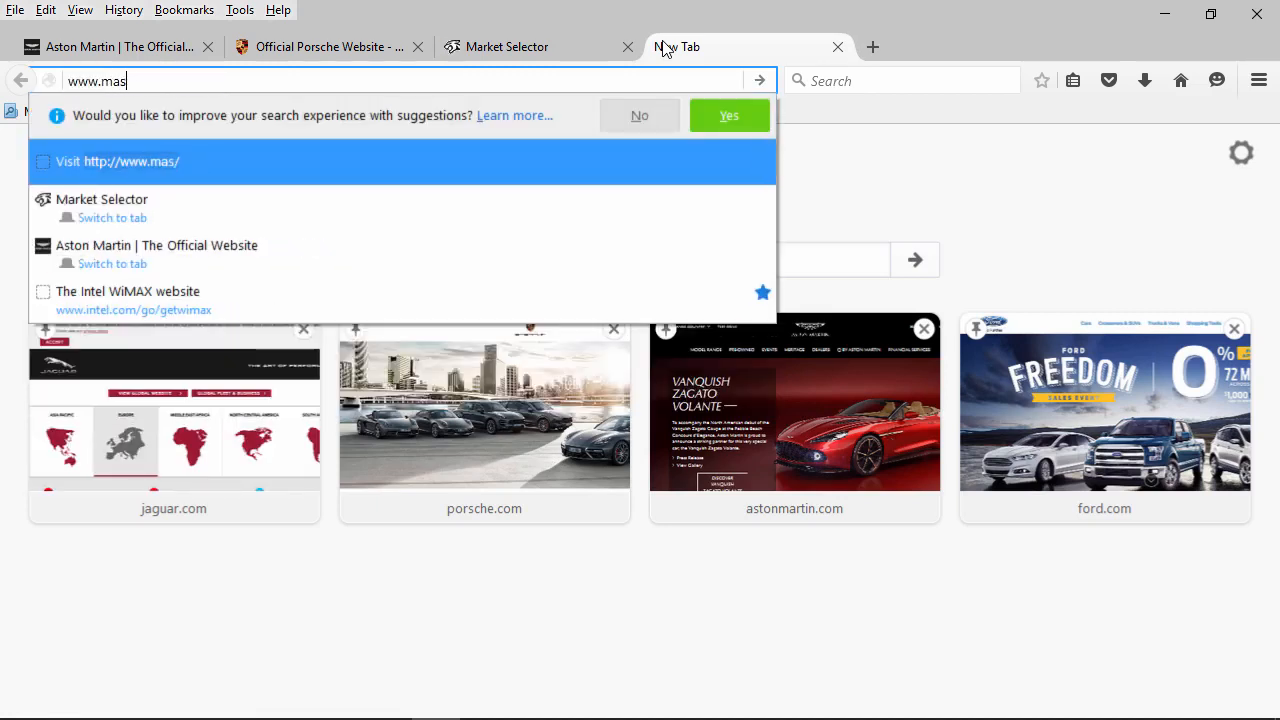
text(erat)
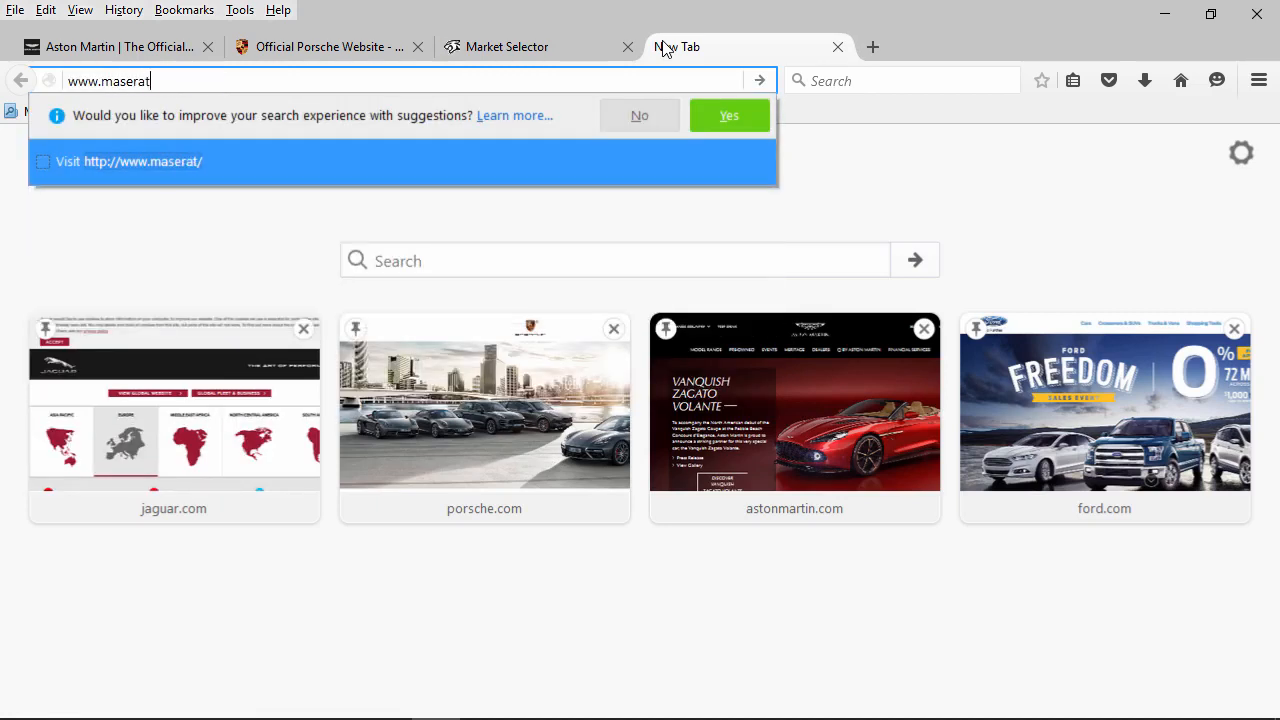
text(i.com)
key(Return)
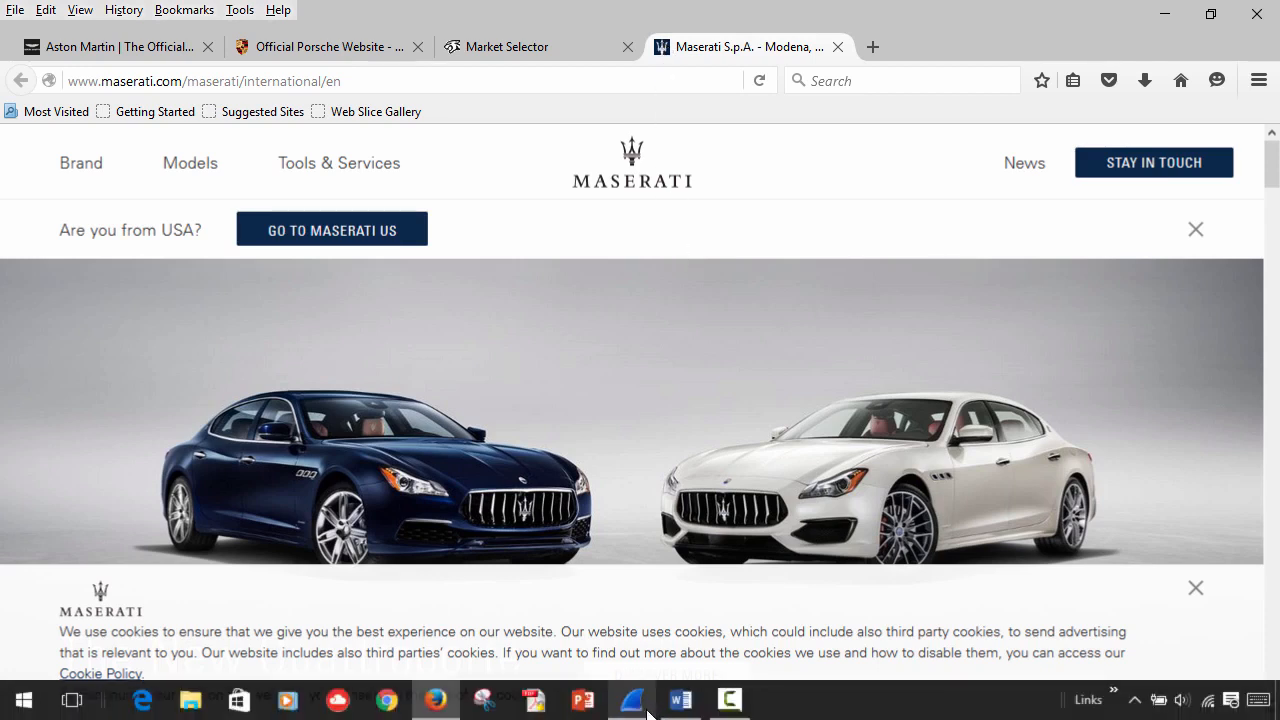
click(638, 706)
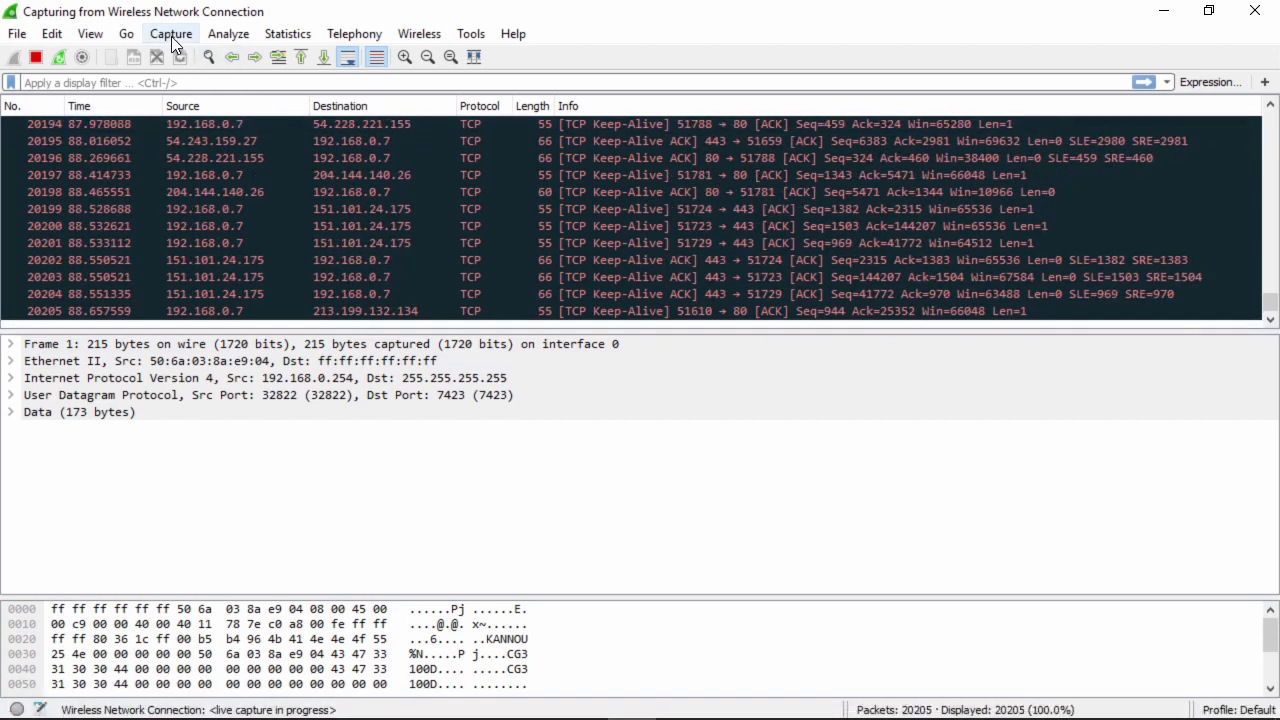
- Stop the Wireshark capture at 20248 packets via Capture > Stop and scroll the list
click(171, 36)
click(182, 98)
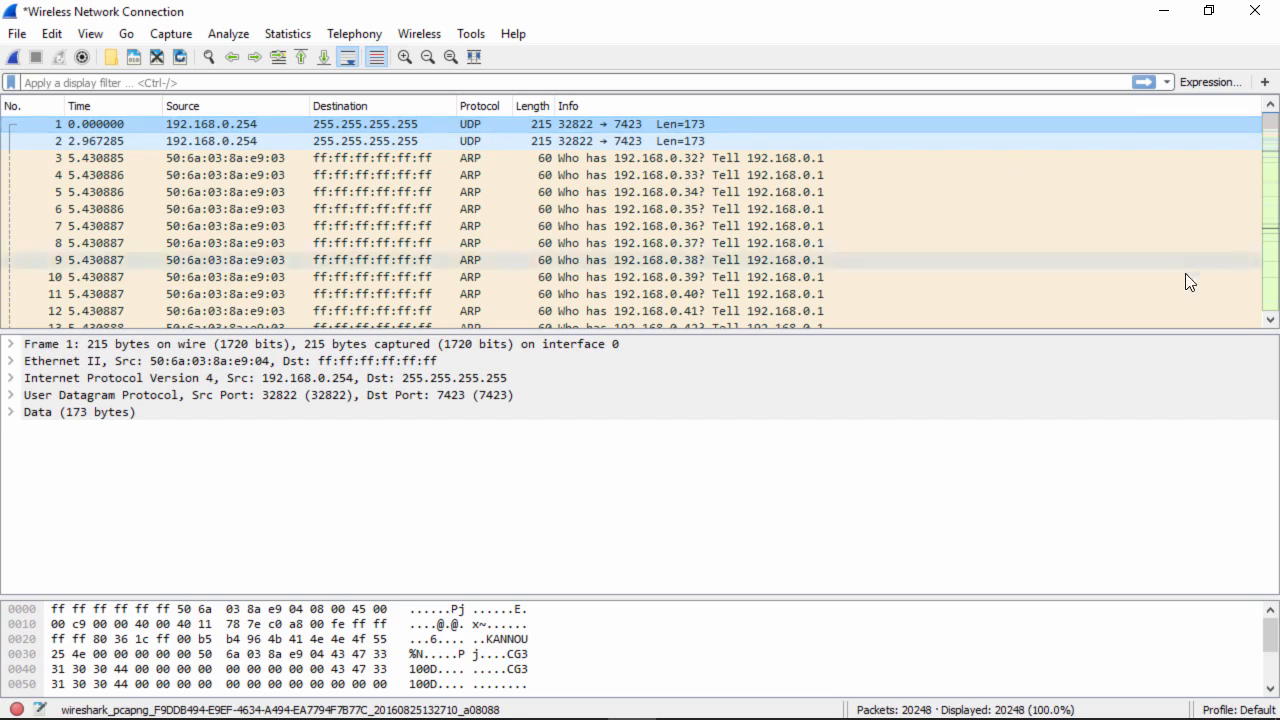
click(1270, 320)
drag(1270, 320, 1270, 320)
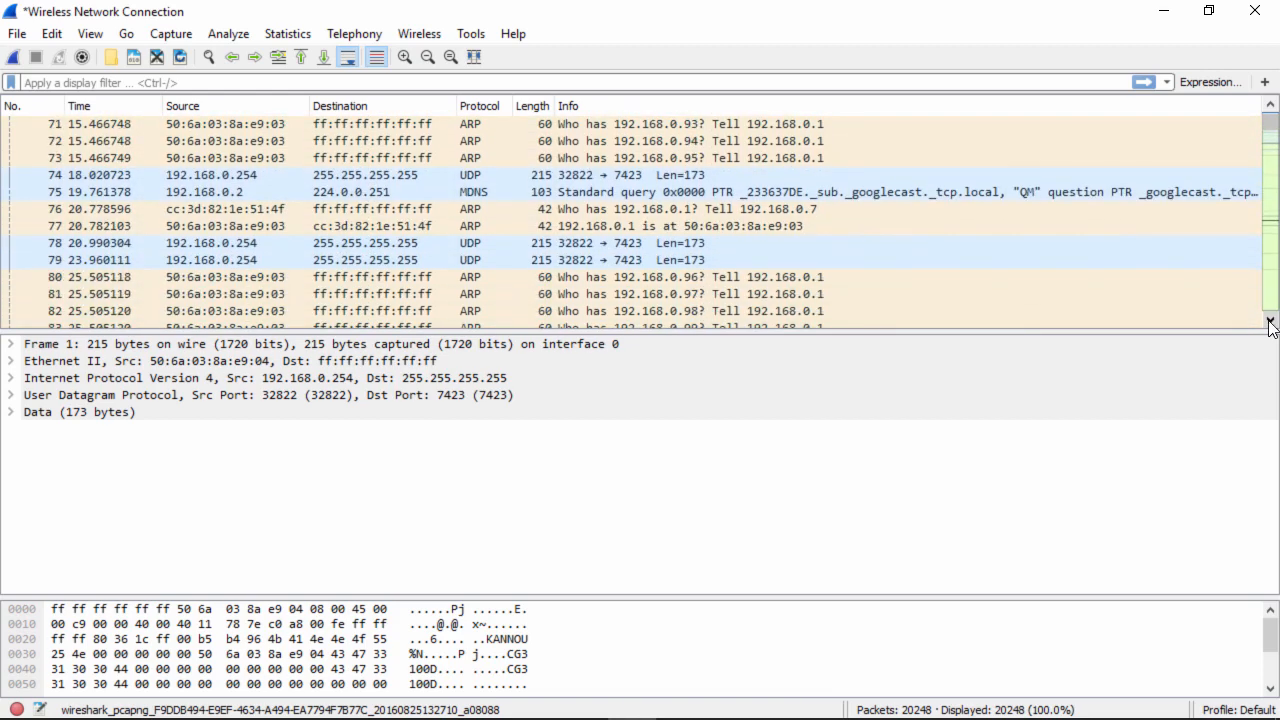
- Step from packet 74 past the ARP broadcasts to the SSDP NOTIFY packets near frame 150
click(496, 174)
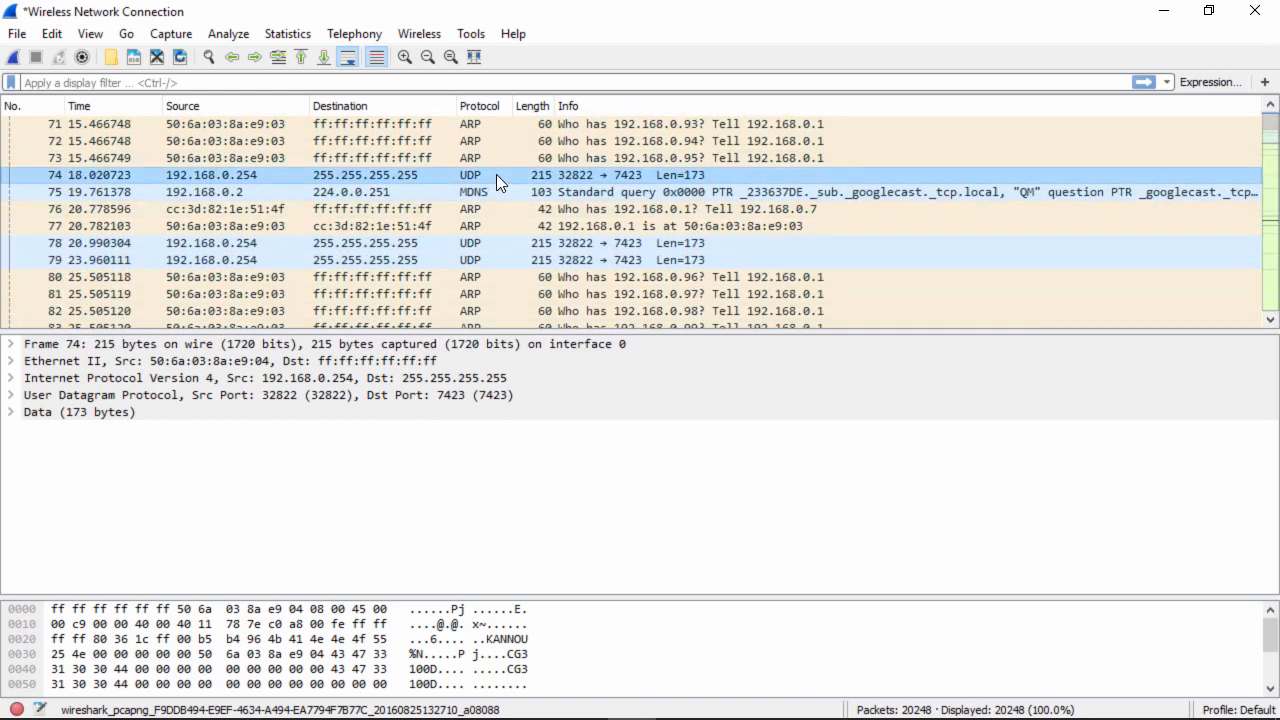
key(Down)
key(Down)
key(Down)
key(Down)
key(Down)
key(Down)
key(Down)
key(Down)
key(Down)
key(Down)
key(Down)
key(Down)
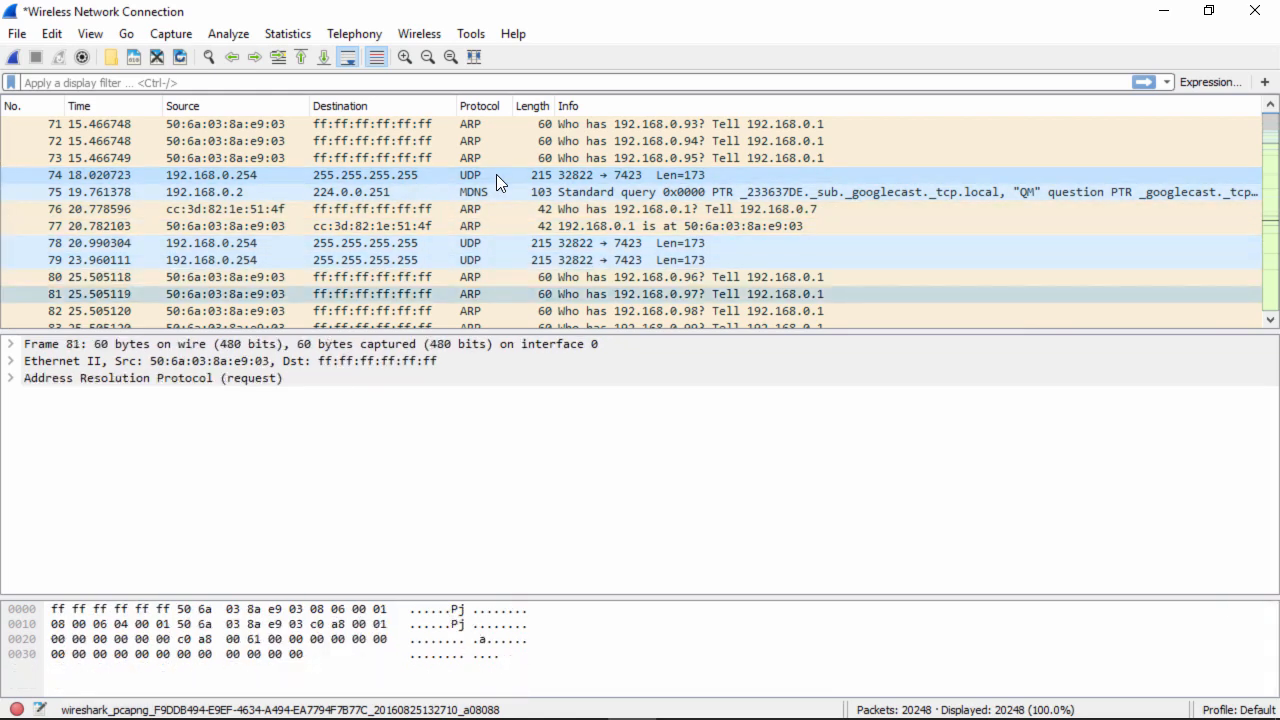
key(Down)
key(Down)
key(Down)
key(Down)
key(Down)
key(Down)
key(Down)
key(Down)
key(Down)
key(Down)
key(Down)
key(Down)
key(Down)
key(Down)
key(Down)
key(Down)
key(Down)
key(Down)
key(Down)
key(Down)
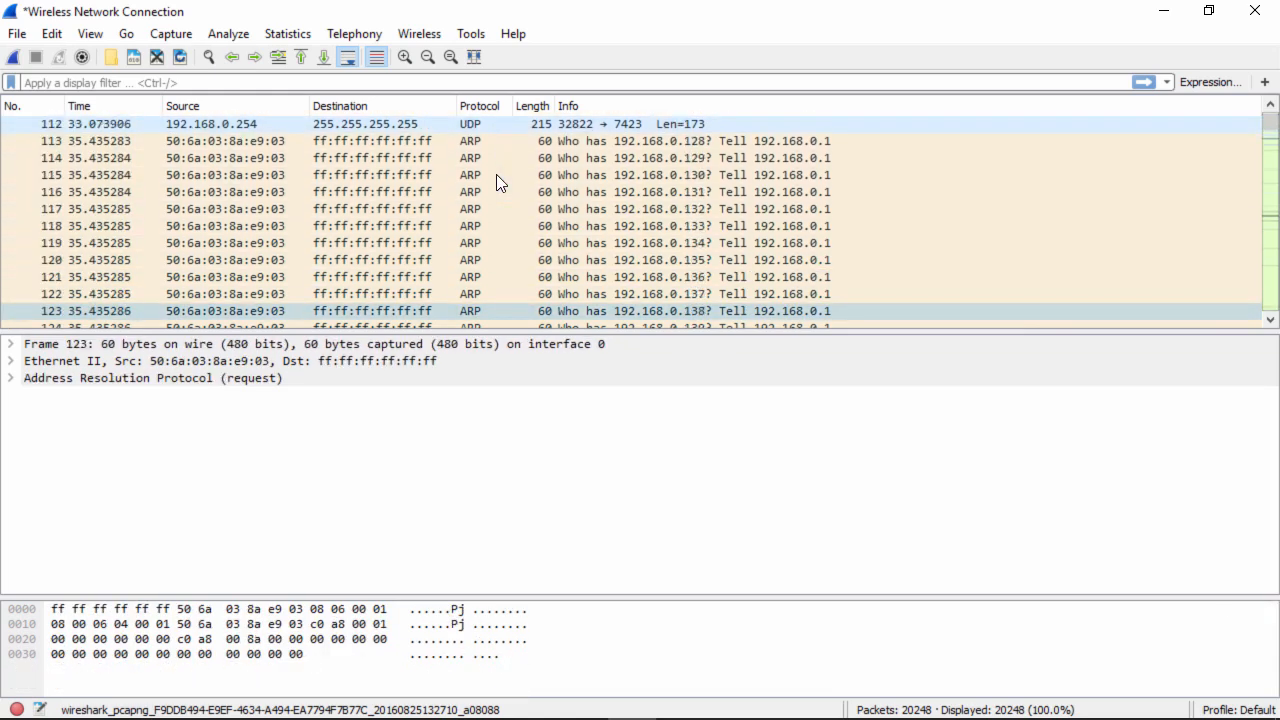
key(Down)
key(Down)
key(Down)
key(Down)
key(Down)
key(Down)
key(Down)
key(Down)
key(Down)
key(Down)
key(Down)
key(Down)
key(Down)
key(Down)
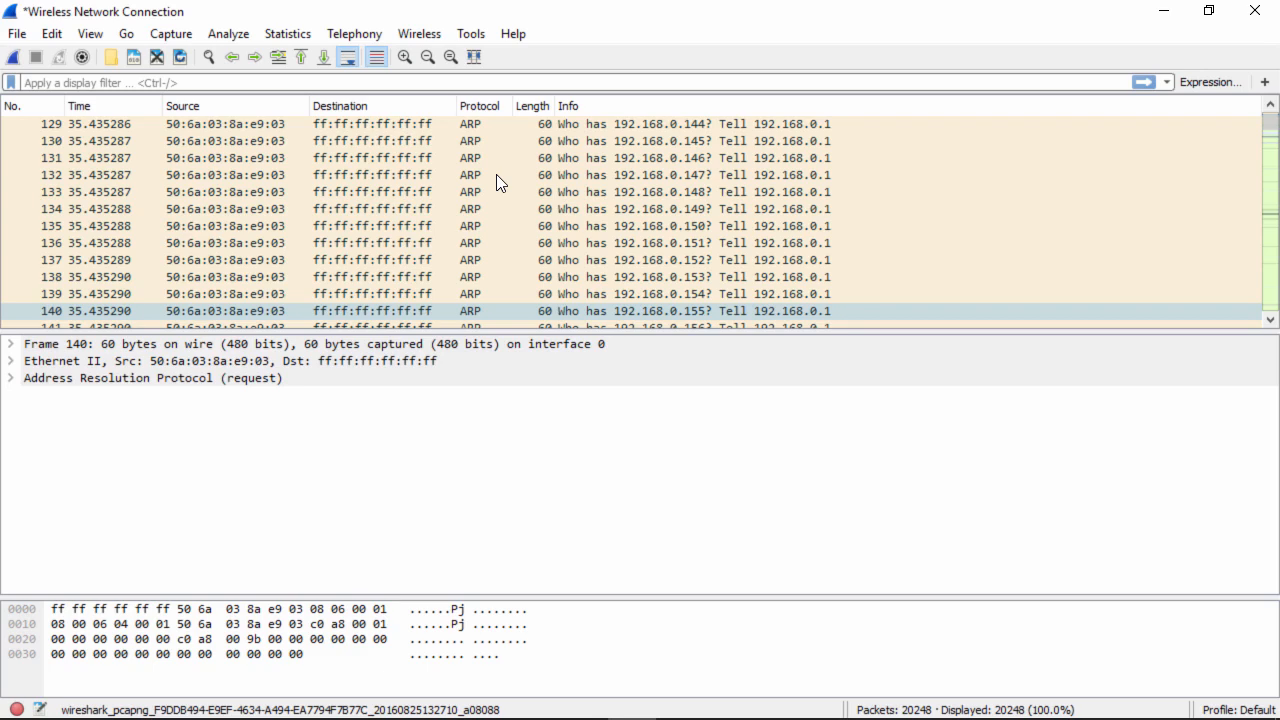
key(Page_Down)
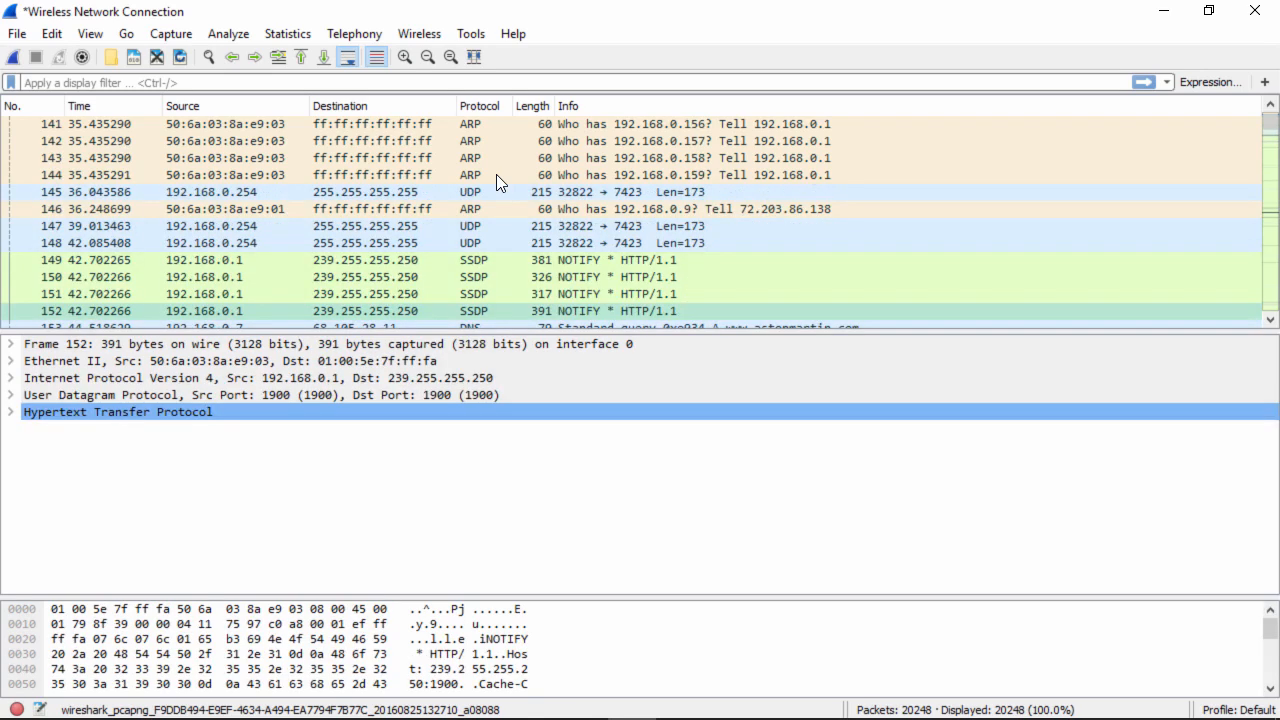
click(497, 175)
key(Page_Down)
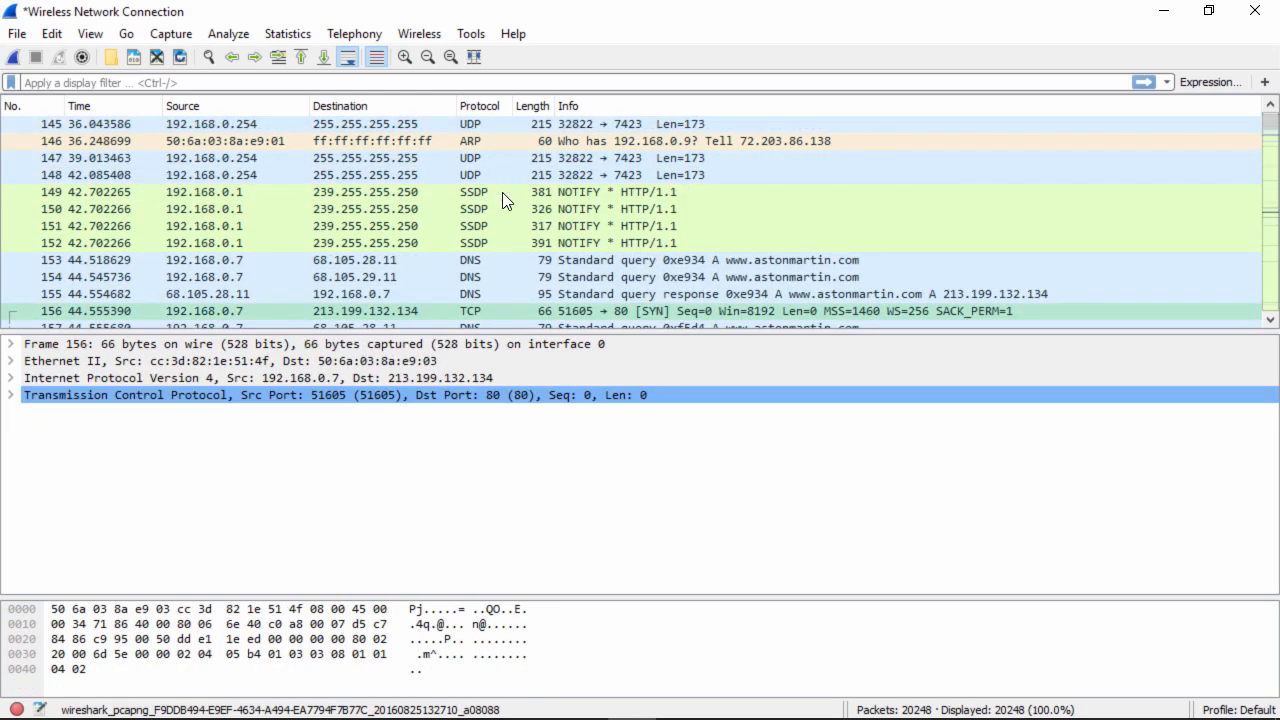
click(581, 260)
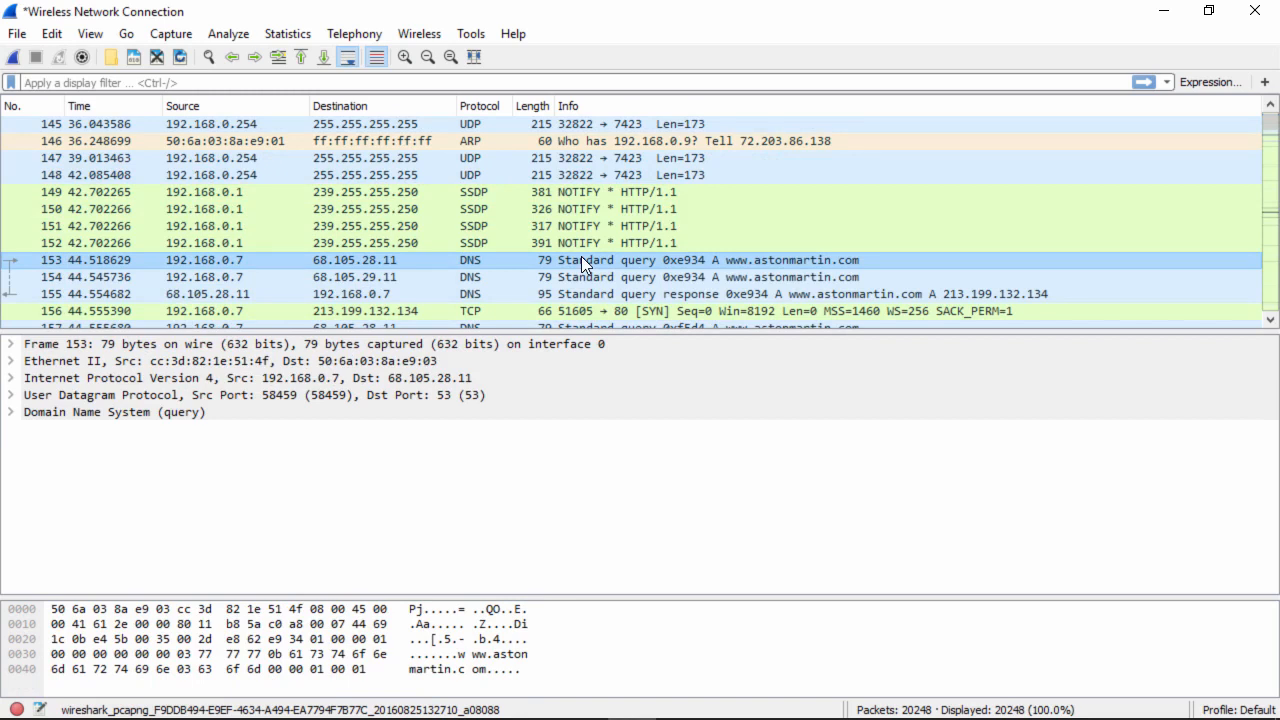
click(586, 294)
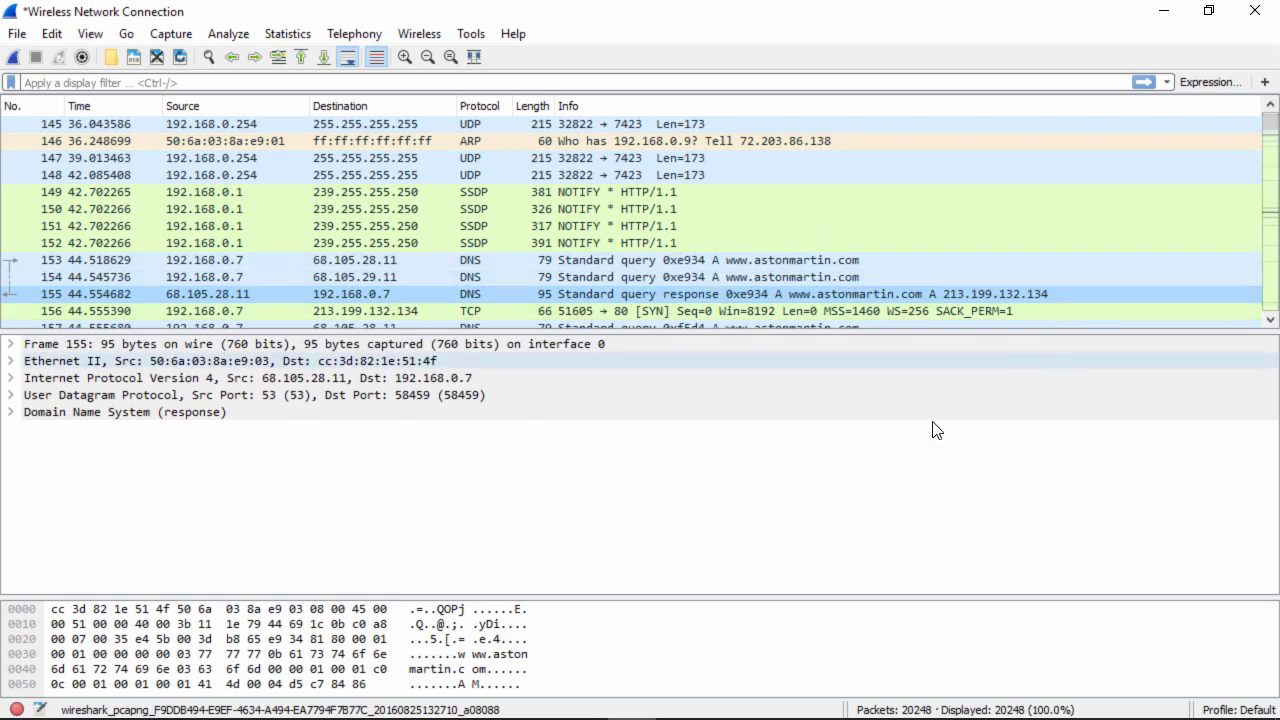
drag(617, 598, 622, 510)
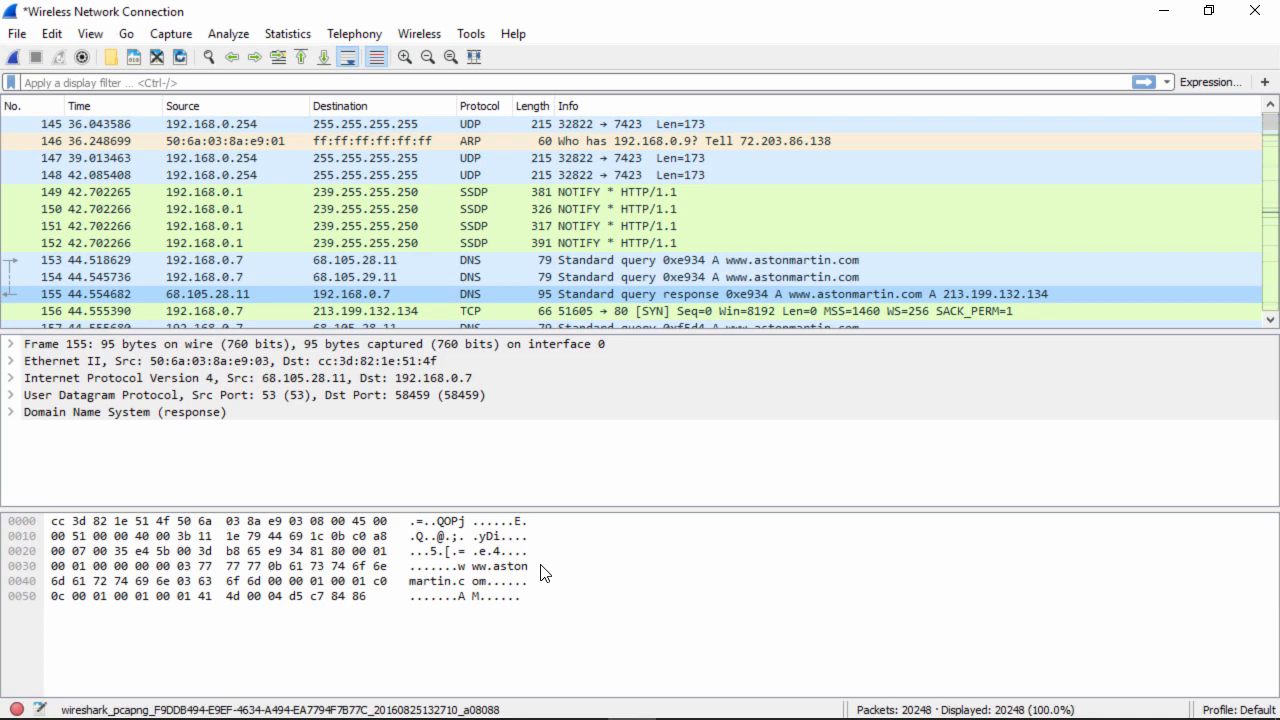
- Inspect TCP SYN packet 156 to 213.199.132.134 port 80 and scroll a few rows
click(587, 313)
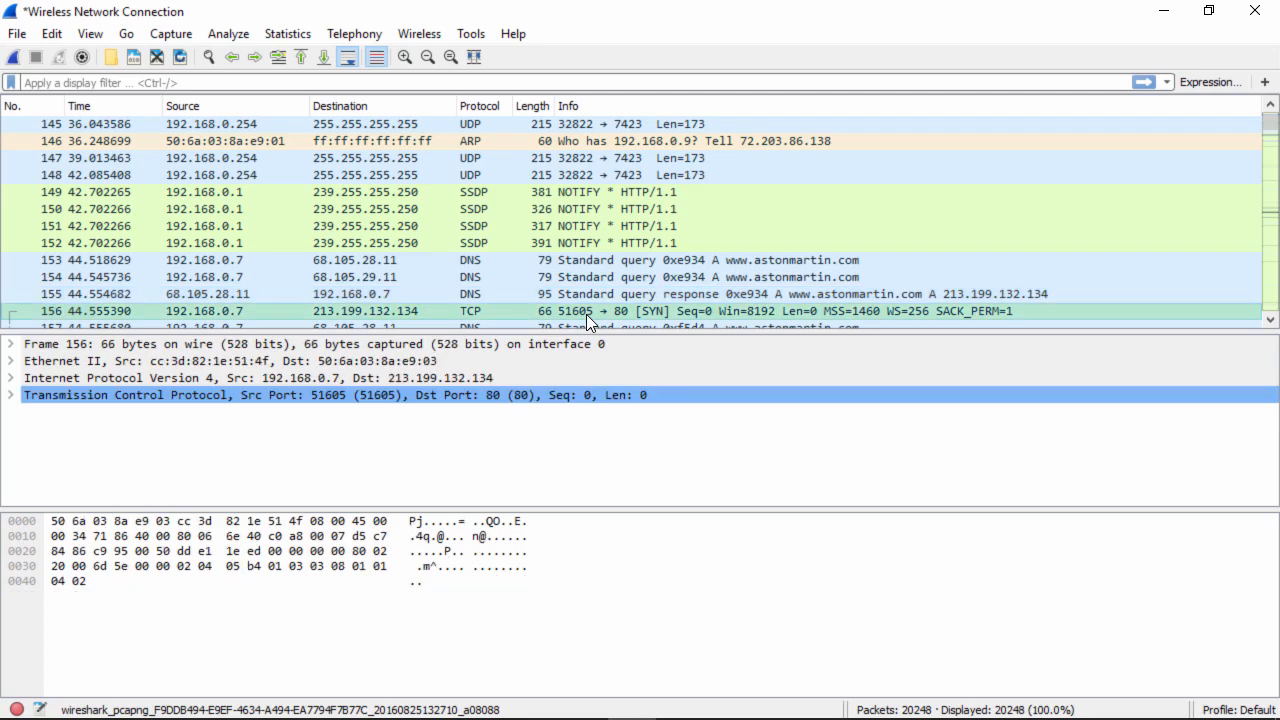
click(1271, 319)
click(1271, 319)
click(1271, 319)
click(1271, 319)
click(1271, 319)
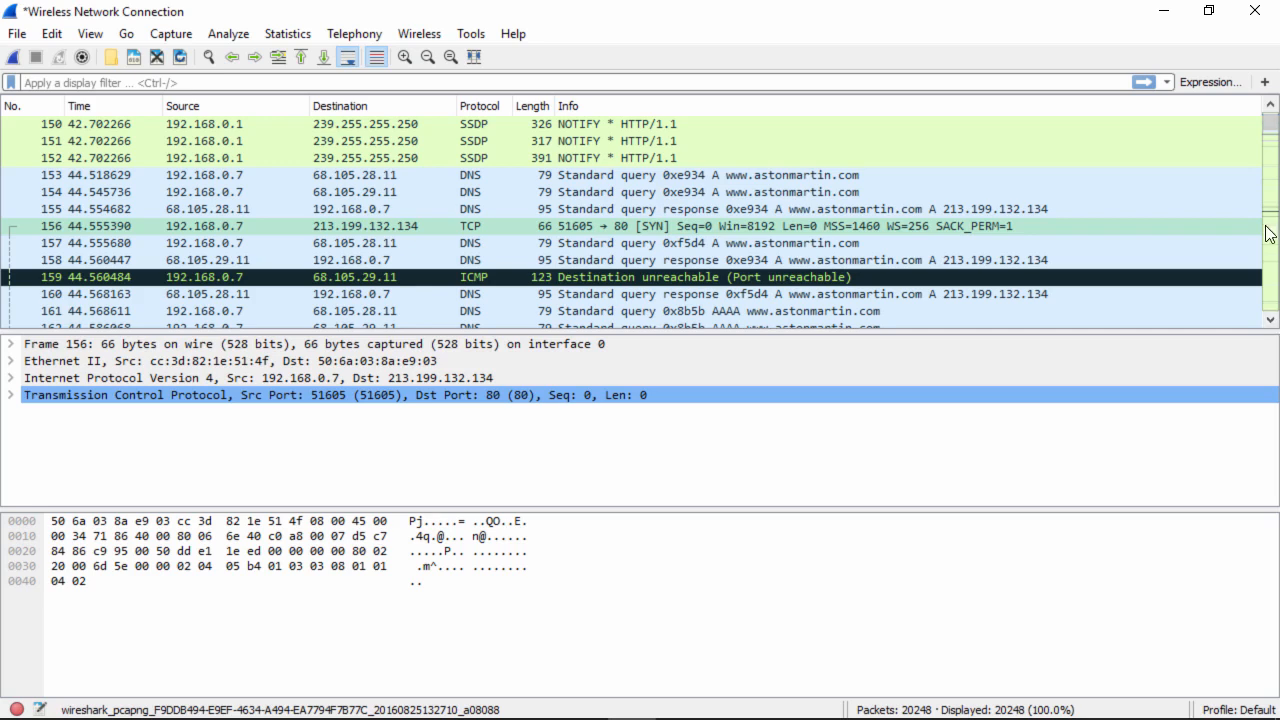
right_click(597, 226)
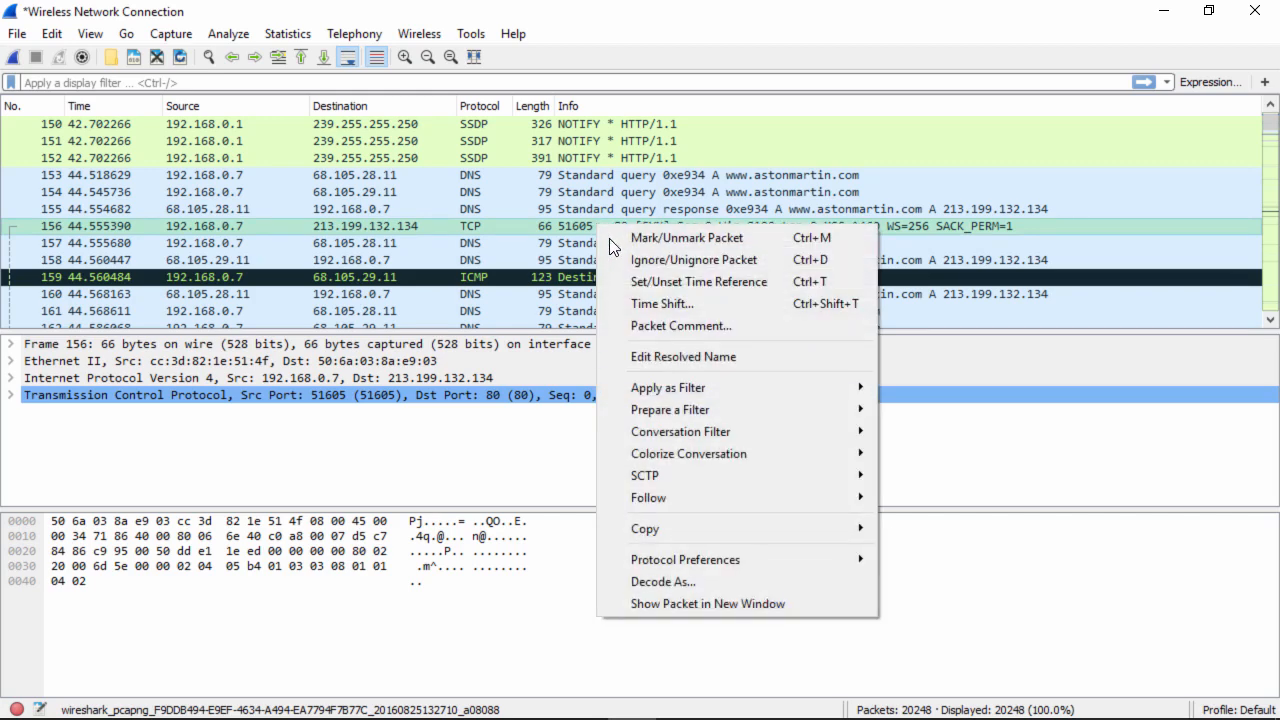
mouse_move(720, 500)
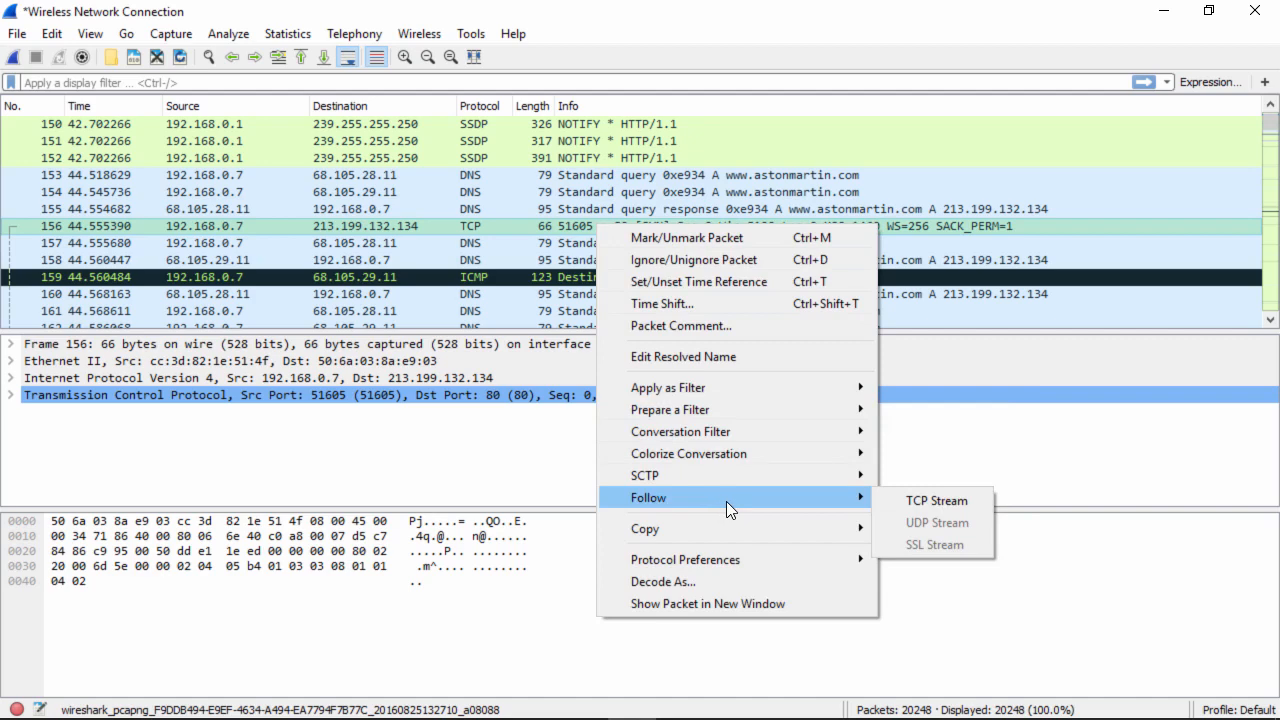
click(899, 504)
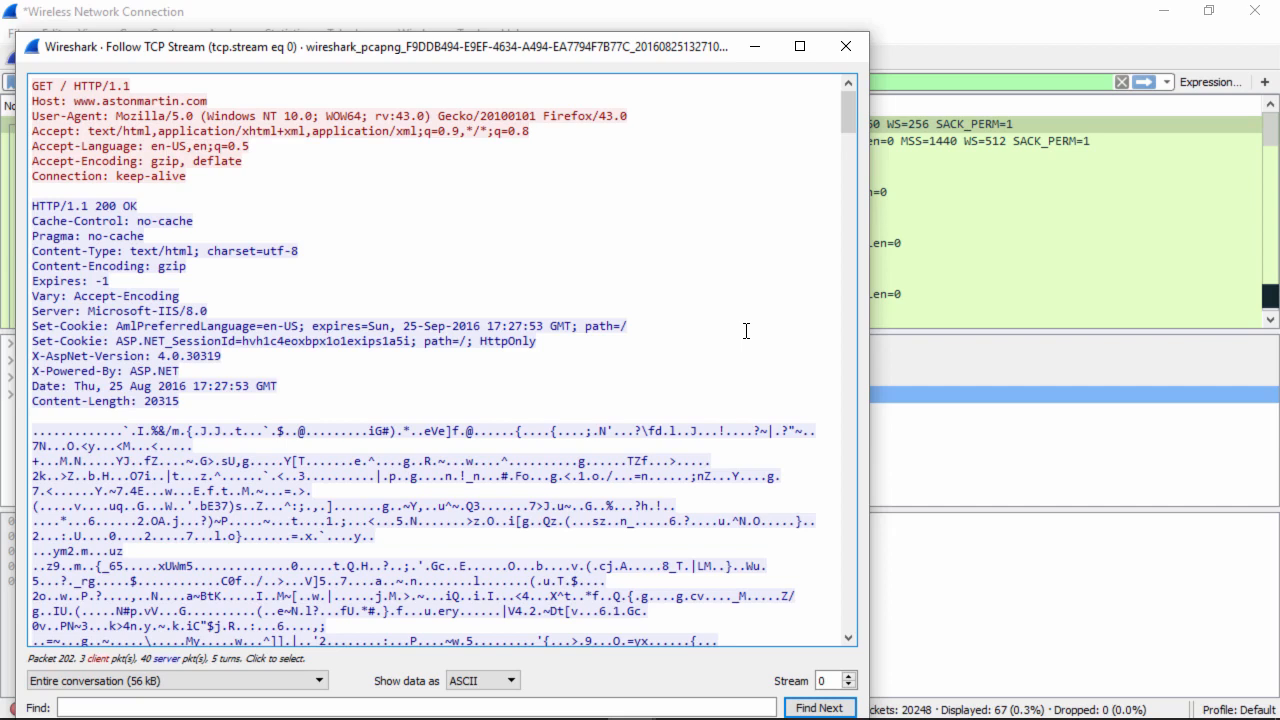
click(845, 46)
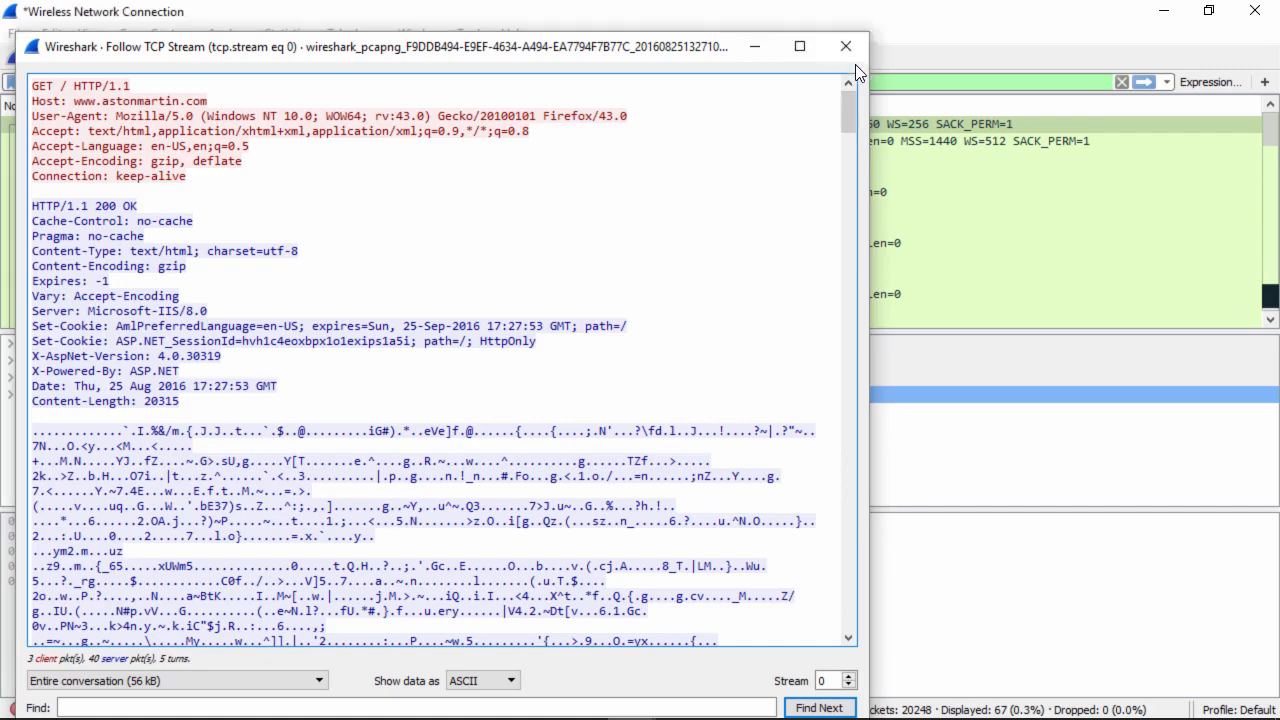
click(1122, 82)
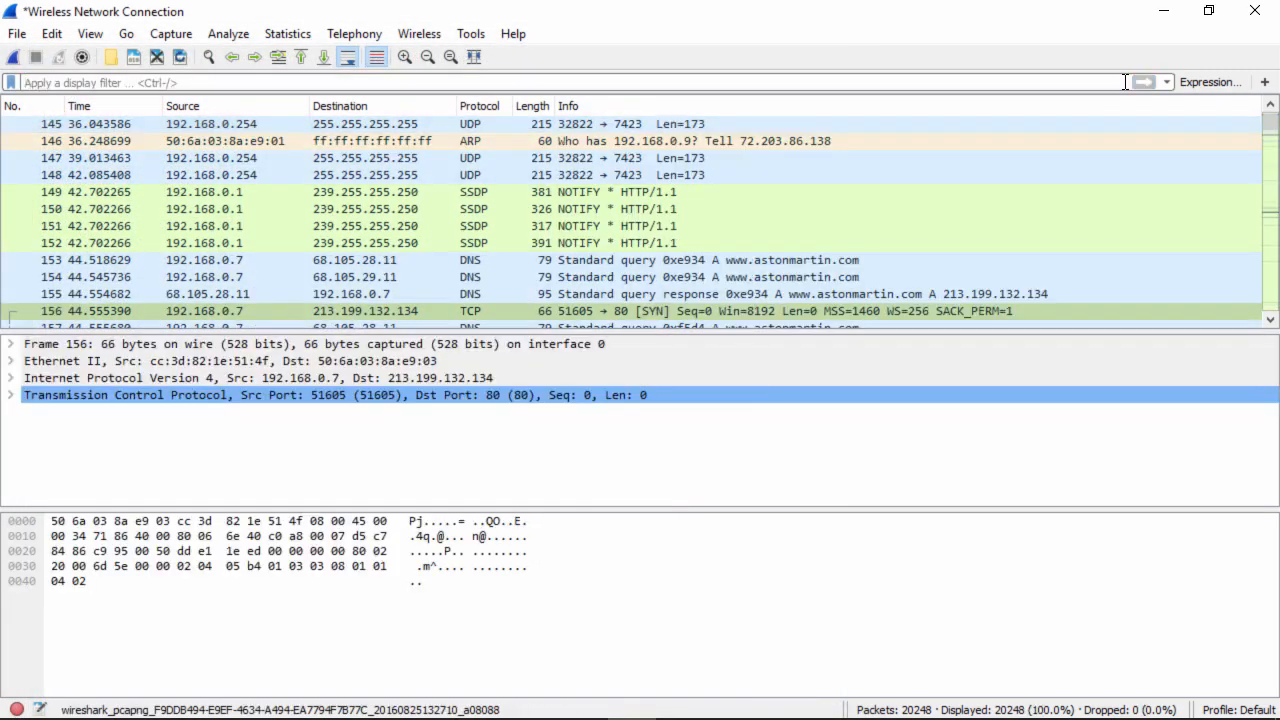
scroll(1272, 320, down, 7)
- Scroll the packet list down to packets 245–256 showing the cdn.astonmartin.com lookups
click(1272, 320)
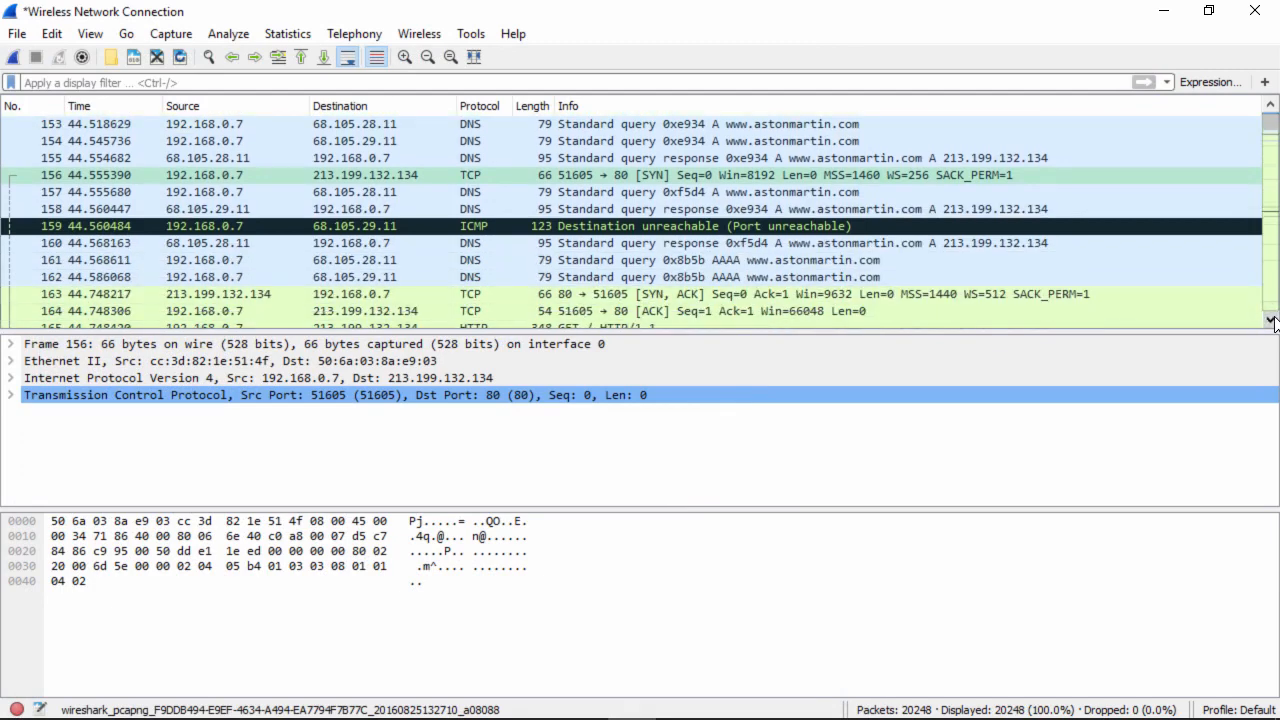
click(1272, 320)
click(1272, 320)
click(1272, 320)
scroll(1272, 320, down, 11)
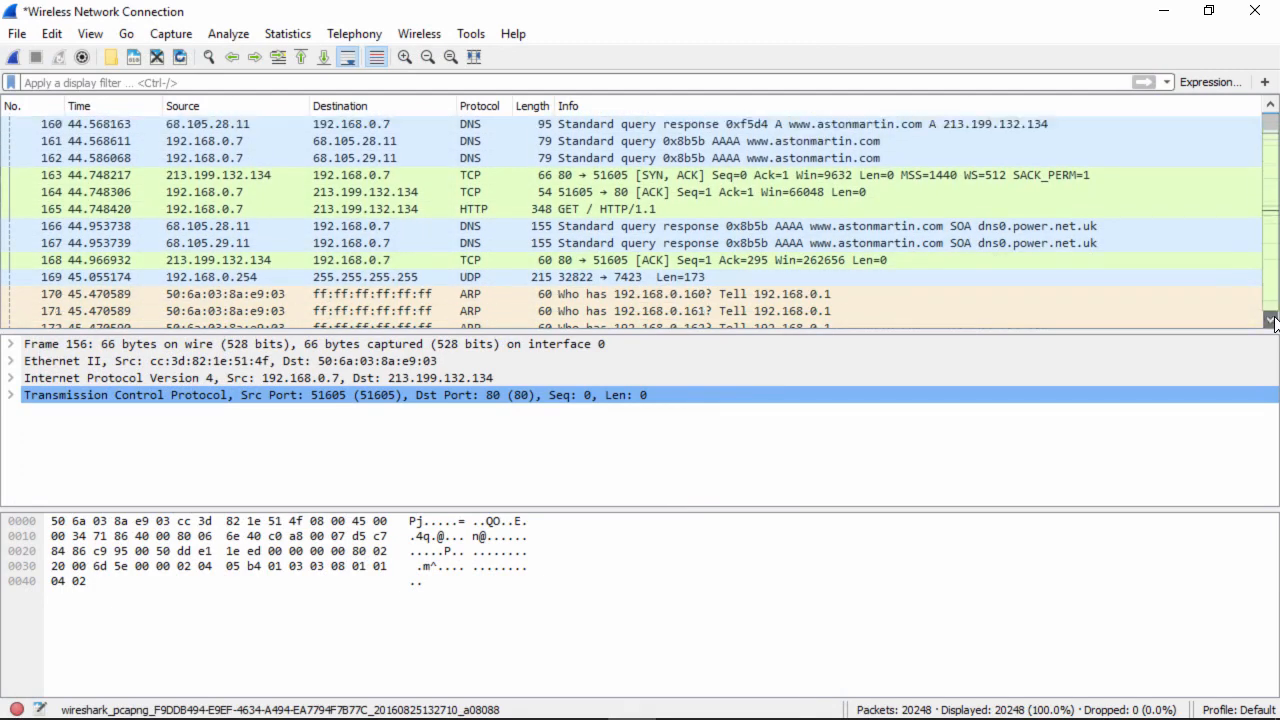
scroll(1272, 320, down, 11)
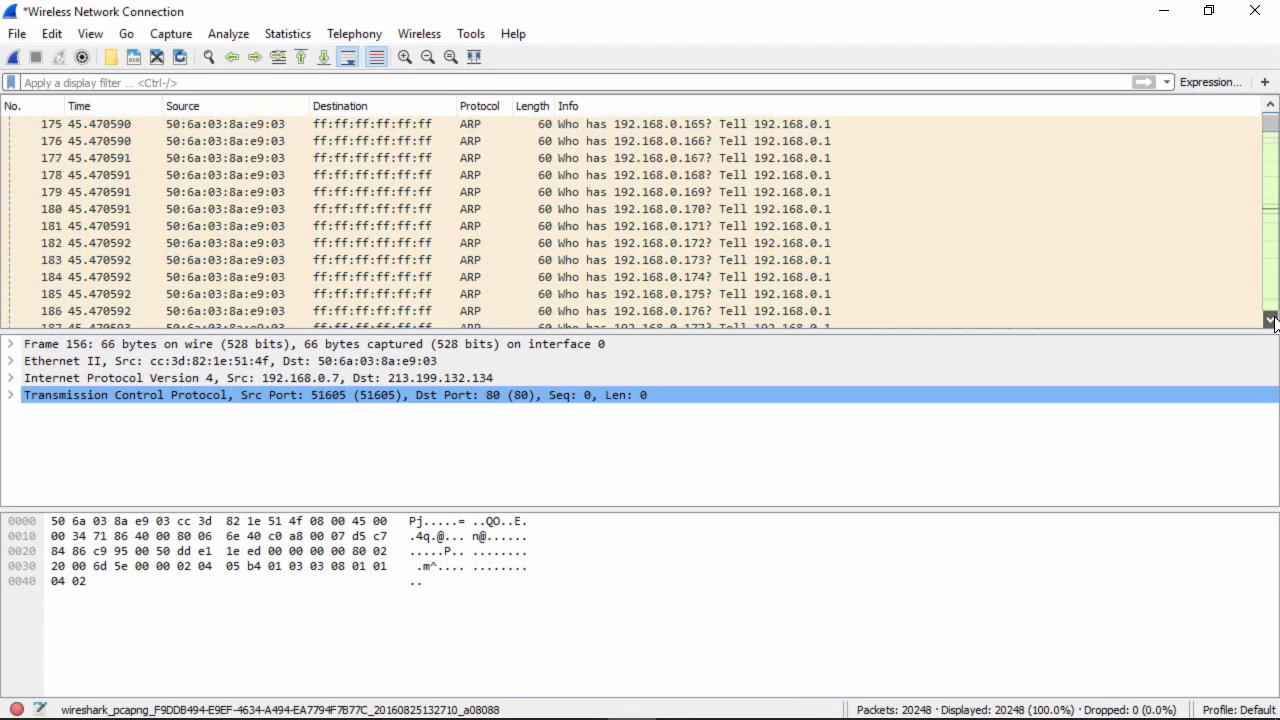
scroll(1272, 320, down, 9)
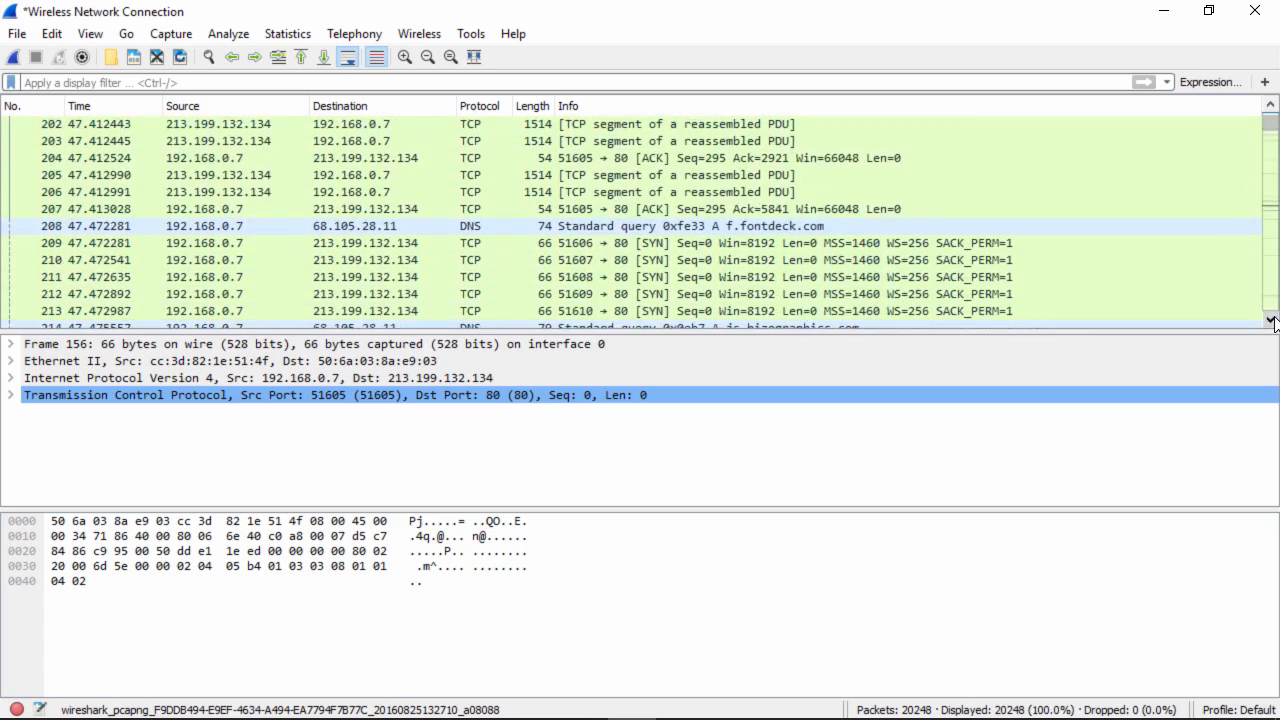
scroll(1272, 320, down, 9)
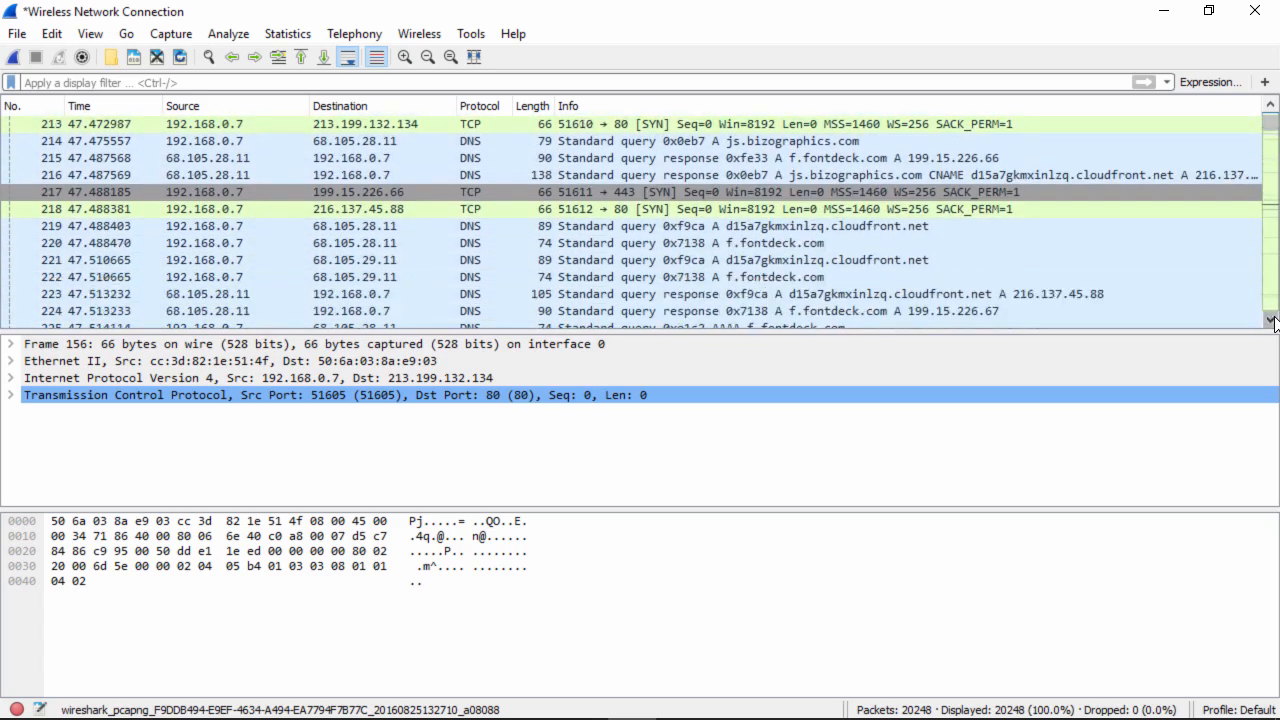
scroll(1272, 320, down, 6)
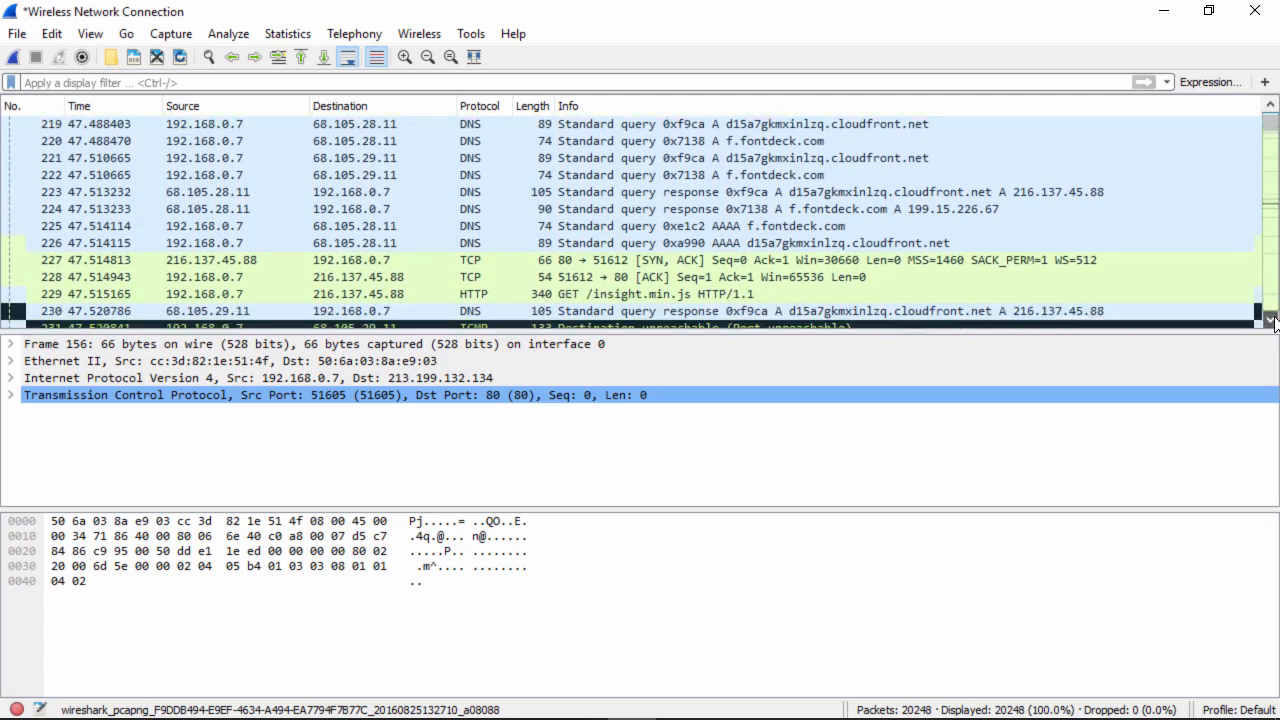
scroll(1272, 320, down, 10)
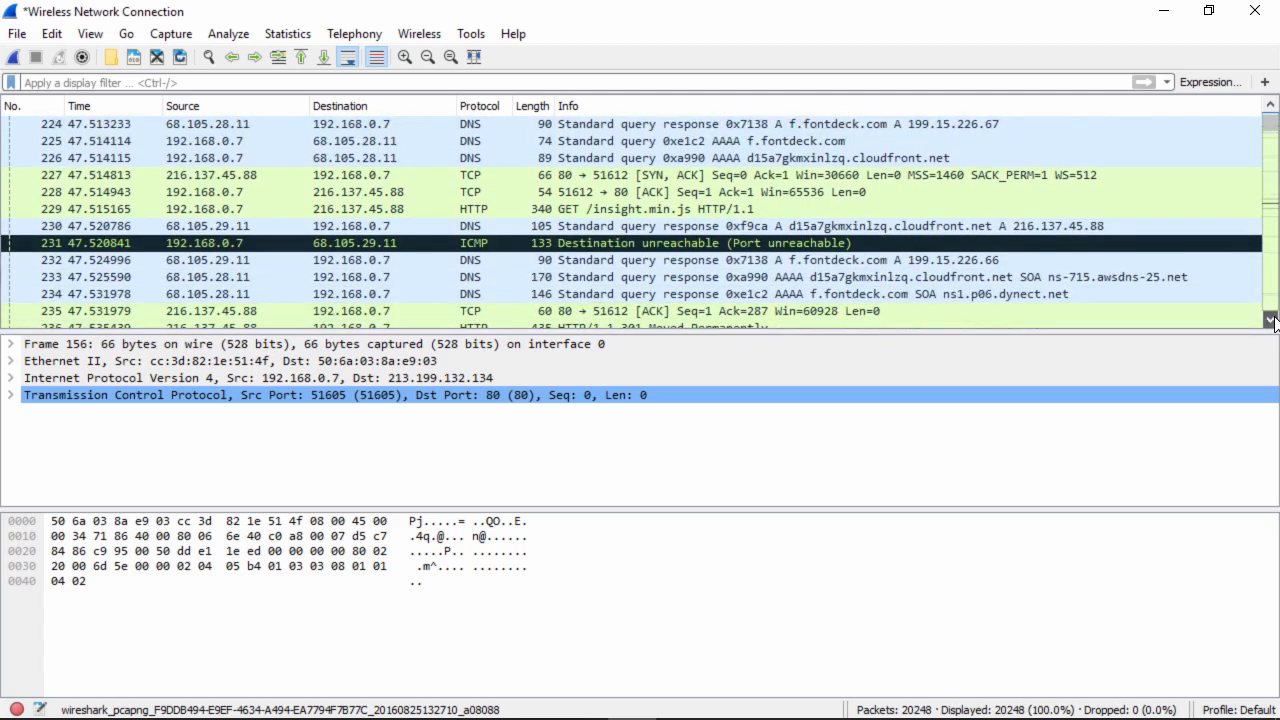
scroll(1272, 320, down, 11)
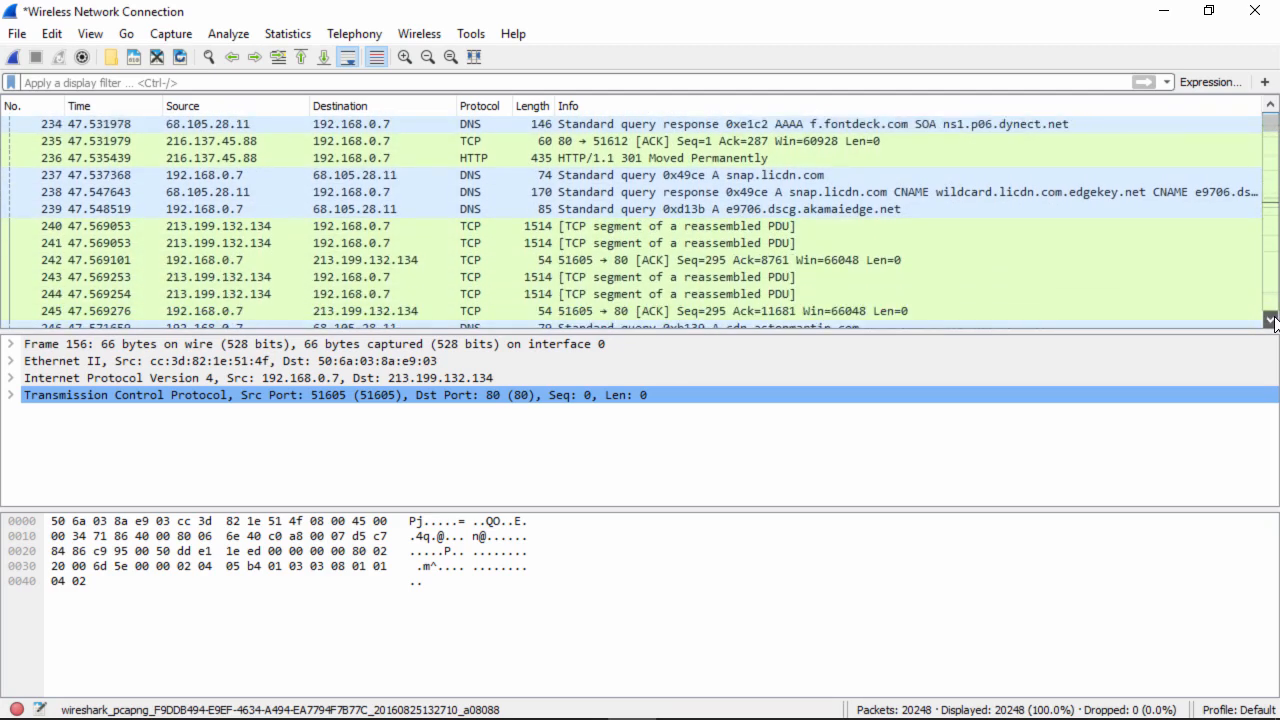
scroll(1272, 320, down, 1)
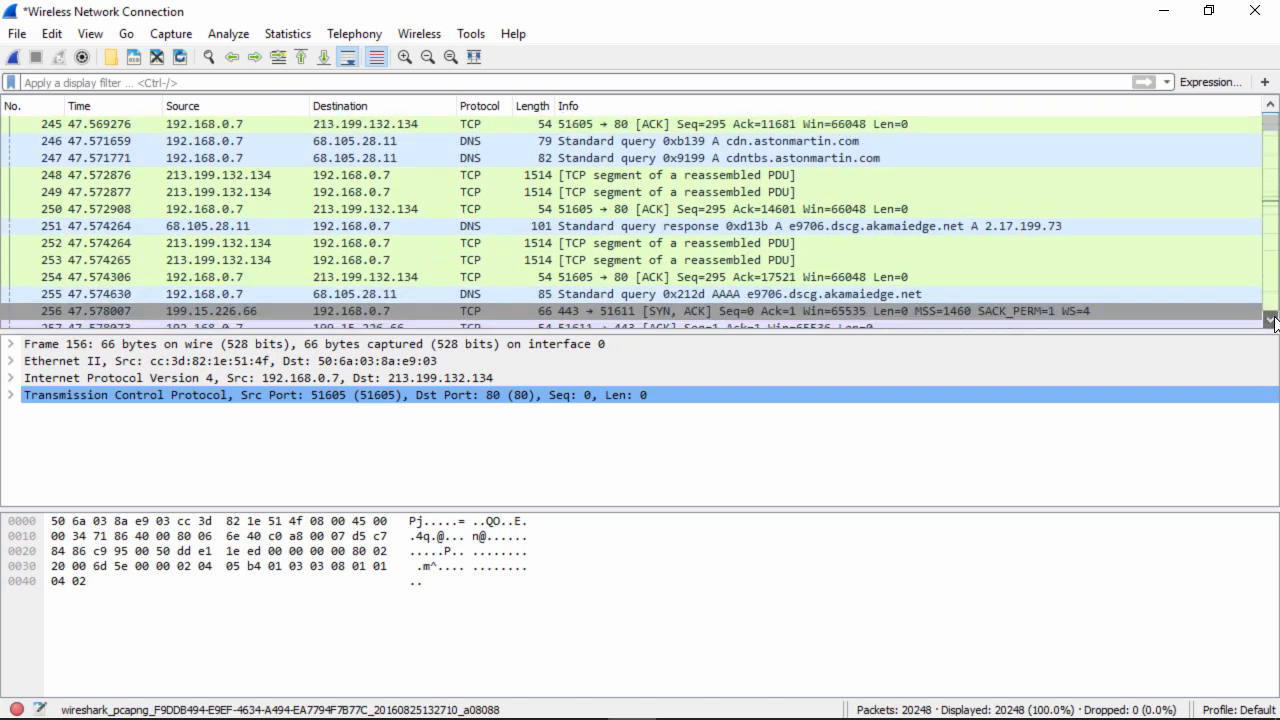
- Inspect DNS response packet 251, then step through packets 262 to 338
click(762, 226)
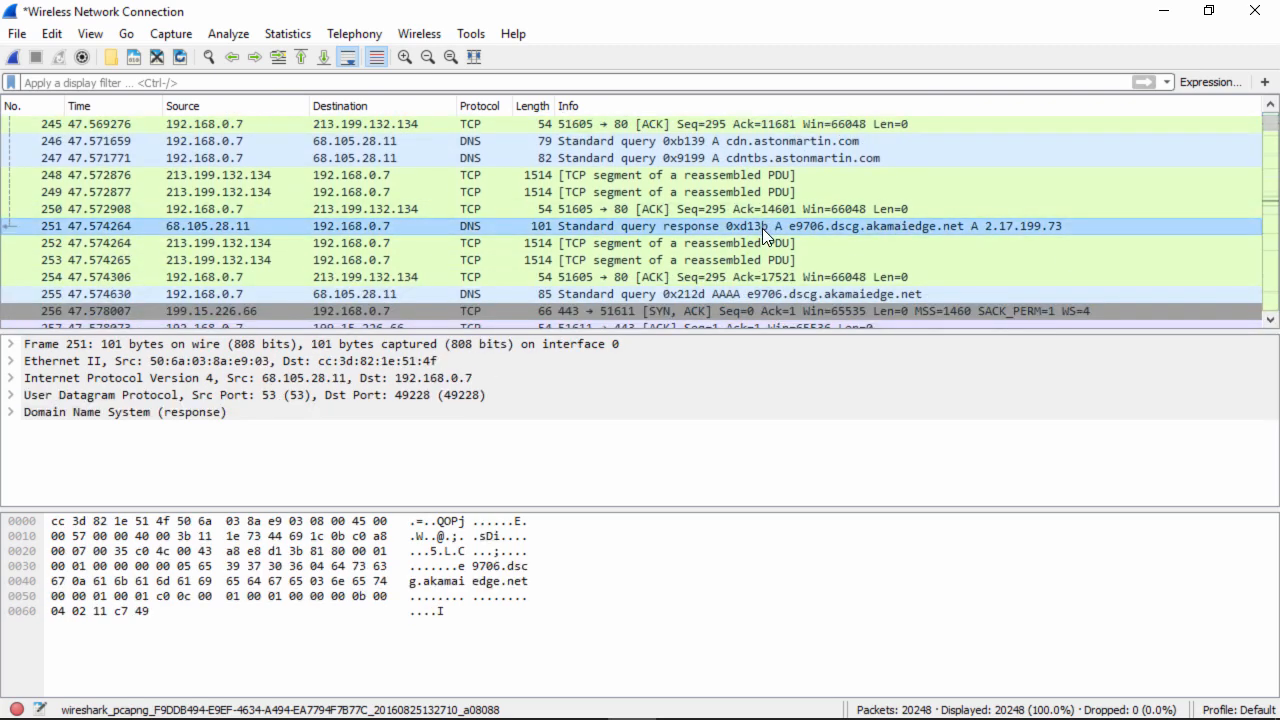
key(Down)
key(Down)
key(Down)
key(Down)
key(Down)
key(Down)
key(Down)
key(Down)
key(Down)
key(Down)
key(Down)
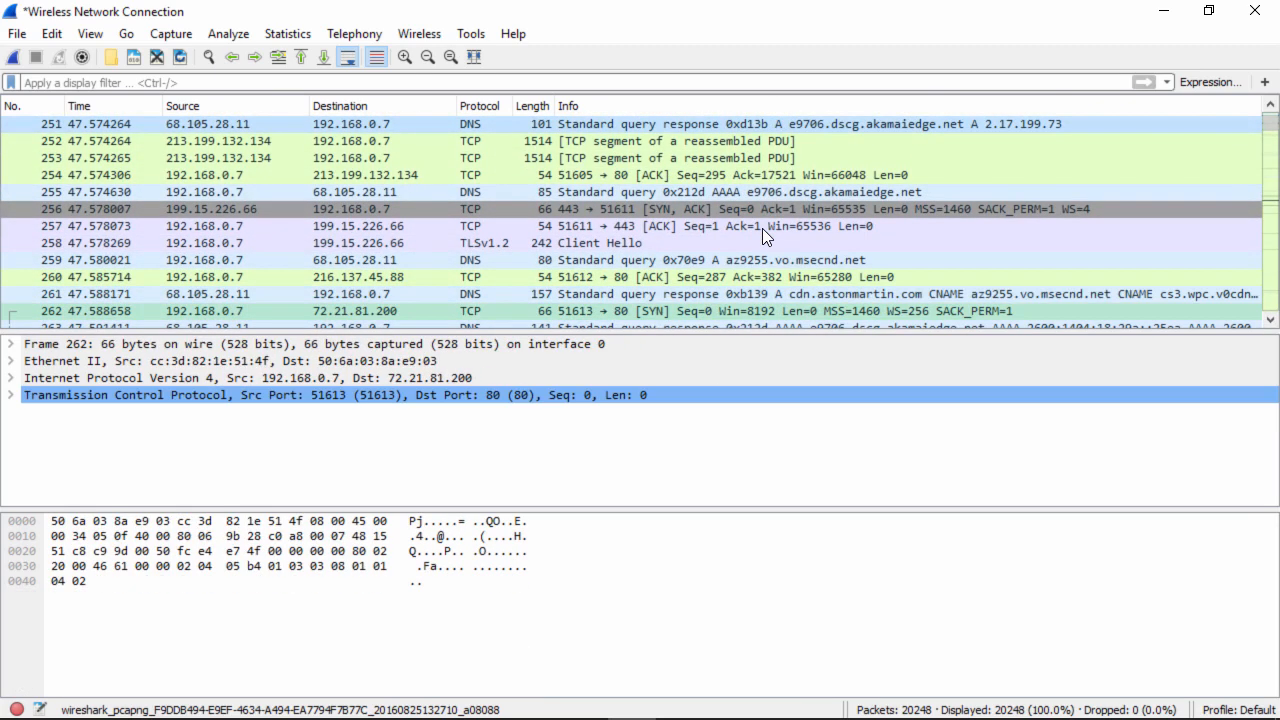
key(Down)
key(Down)
key(Down)
key(Down)
key(Down)
key(Down)
key(Down)
key(Down)
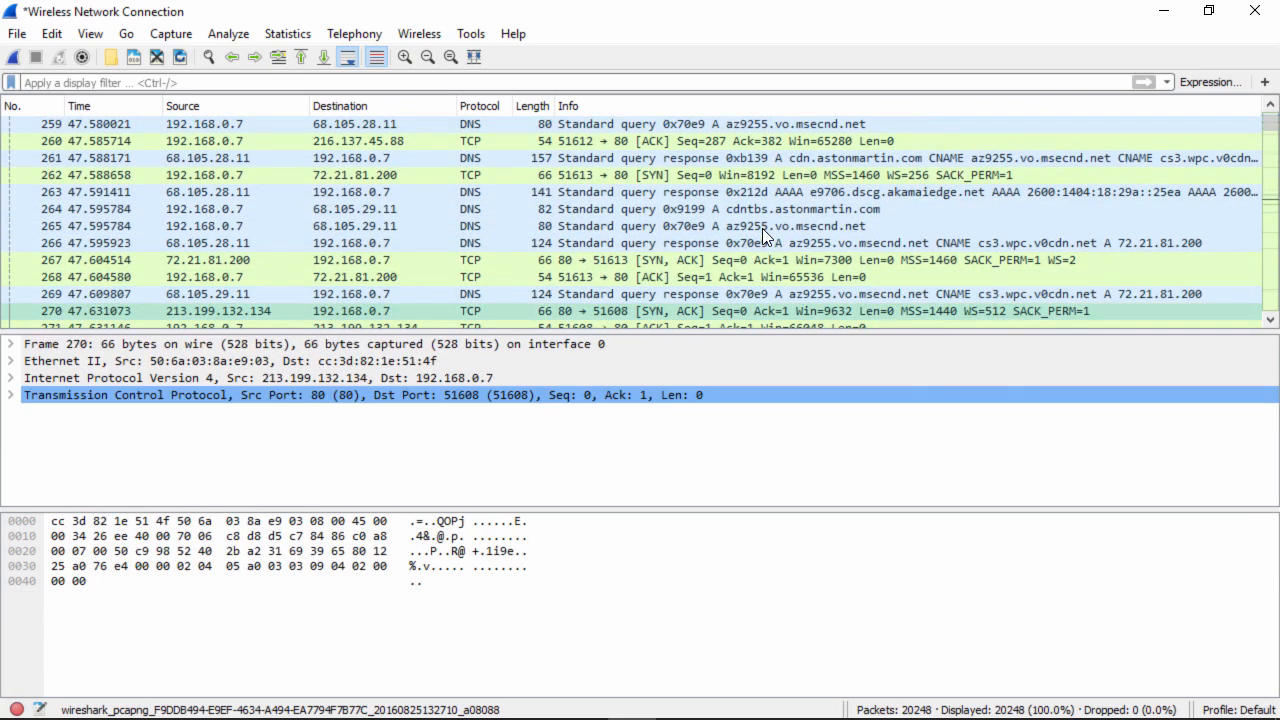
key(Down)
key(Down)
key(Down)
key(Down)
key(Down)
key(Down)
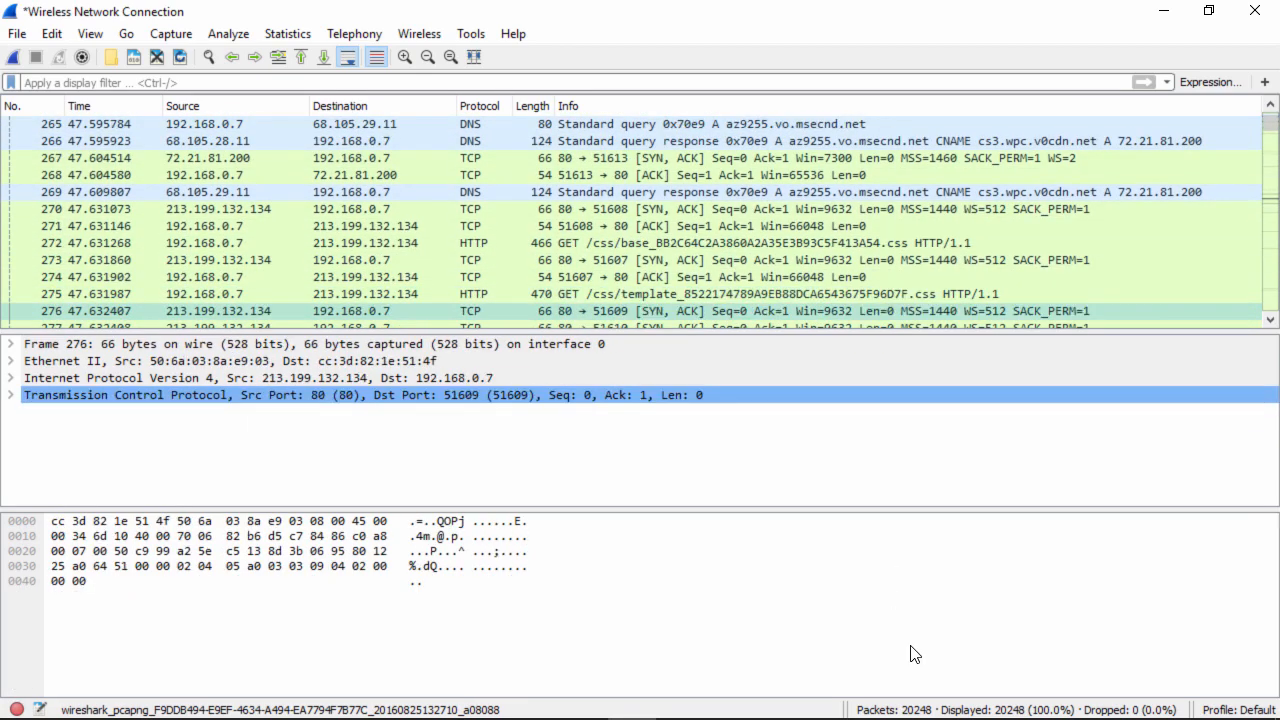
key(Down)
key(Down)
key(Down)
key(Down)
key(Down)
key(Down)
key(Down)
key(Down)
key(Down)
key(Down)
key(Down)
key(Down)
key(Down)
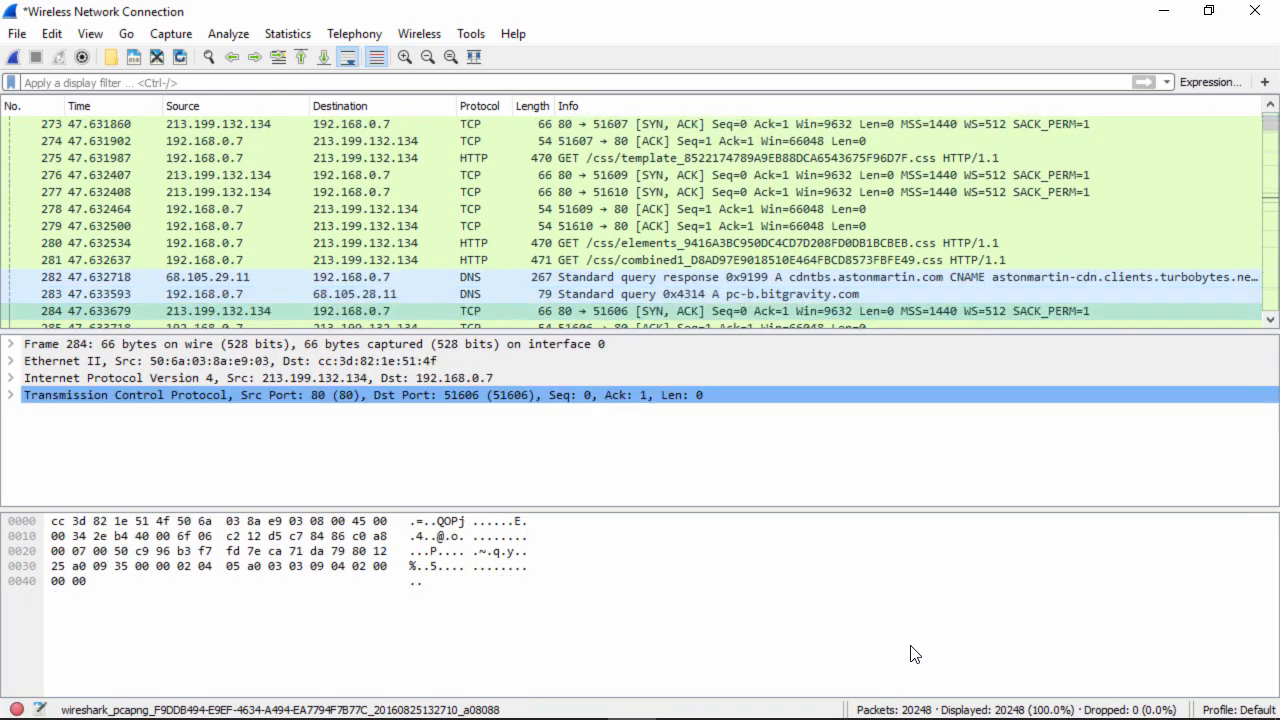
key(Down)
key(Down)
key(Down)
key(Down)
key(Down)
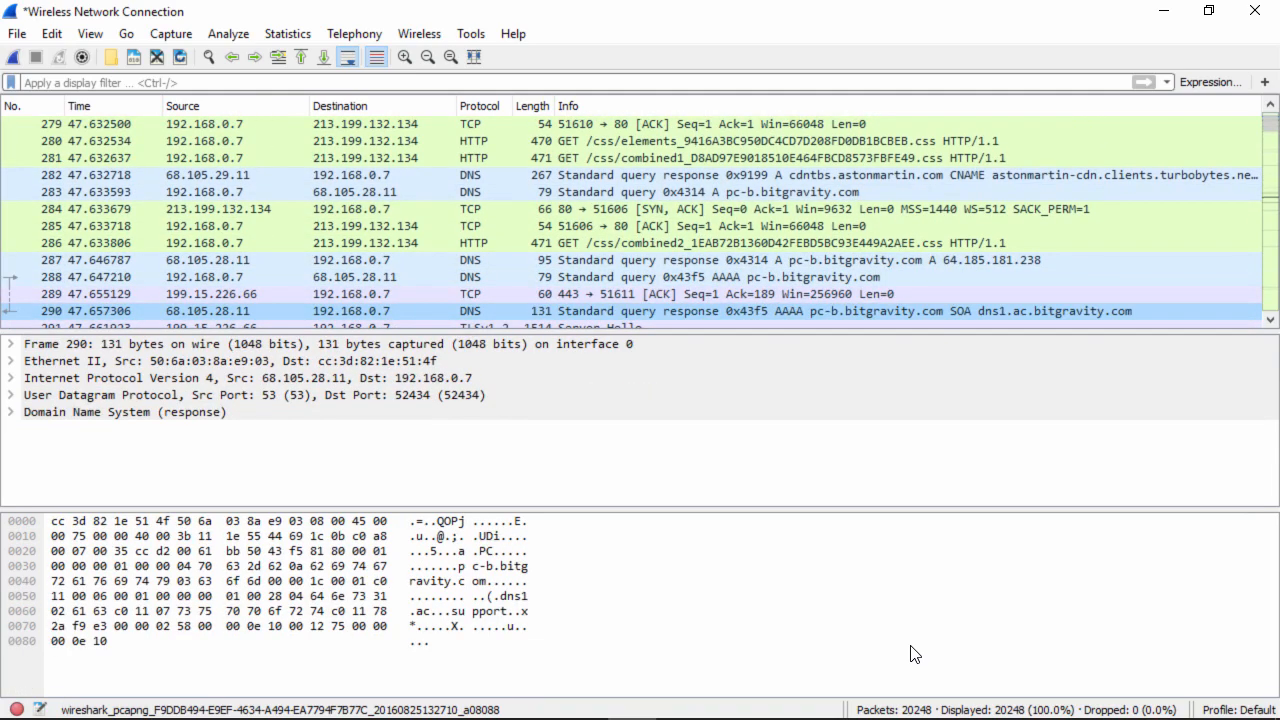
key(Down)
key(Down)
key(Down)
key(Down)
key(Down)
key(Down)
key(Down)
key(Down)
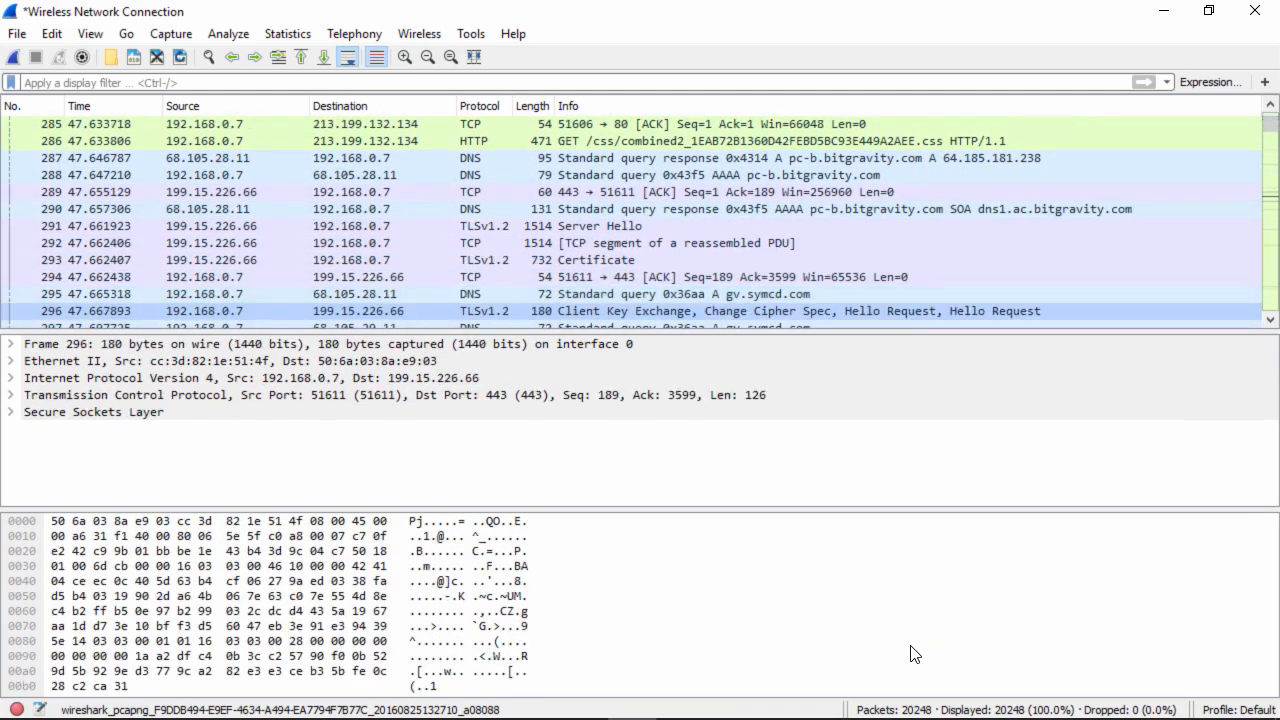
key(Down)
key(Down)
key(Down)
key(Down)
key(Down)
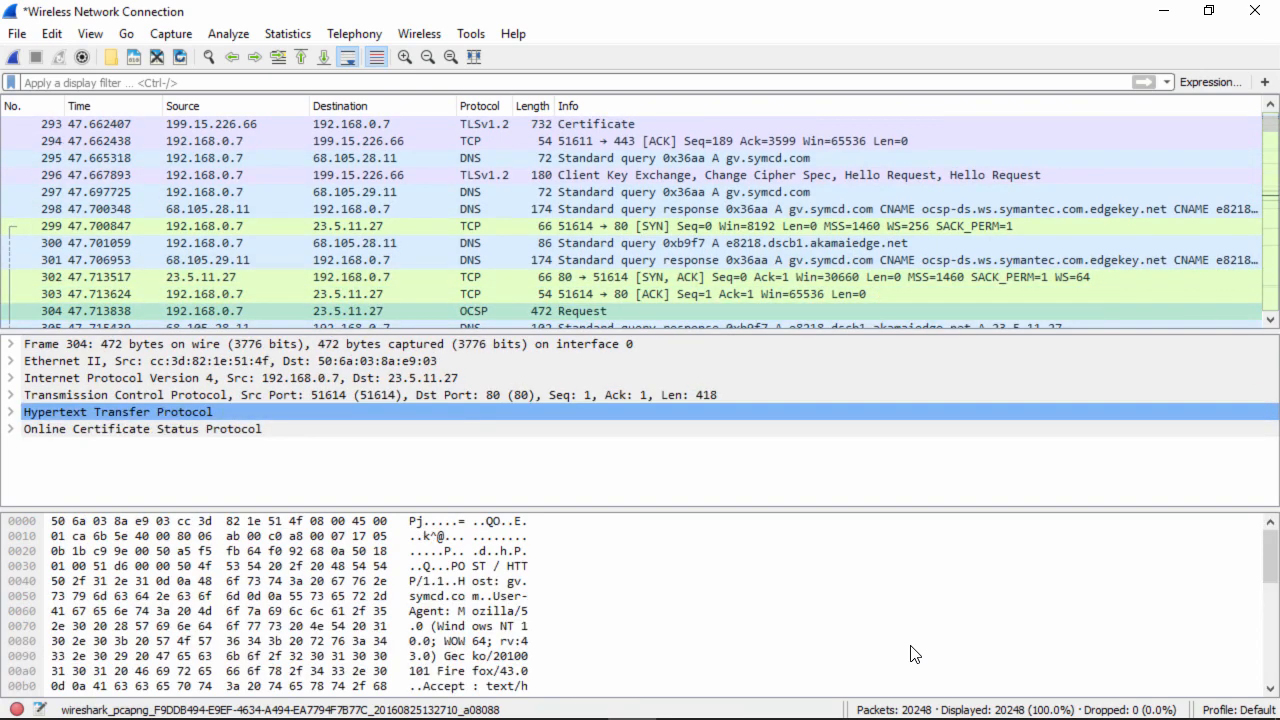
key(Down)
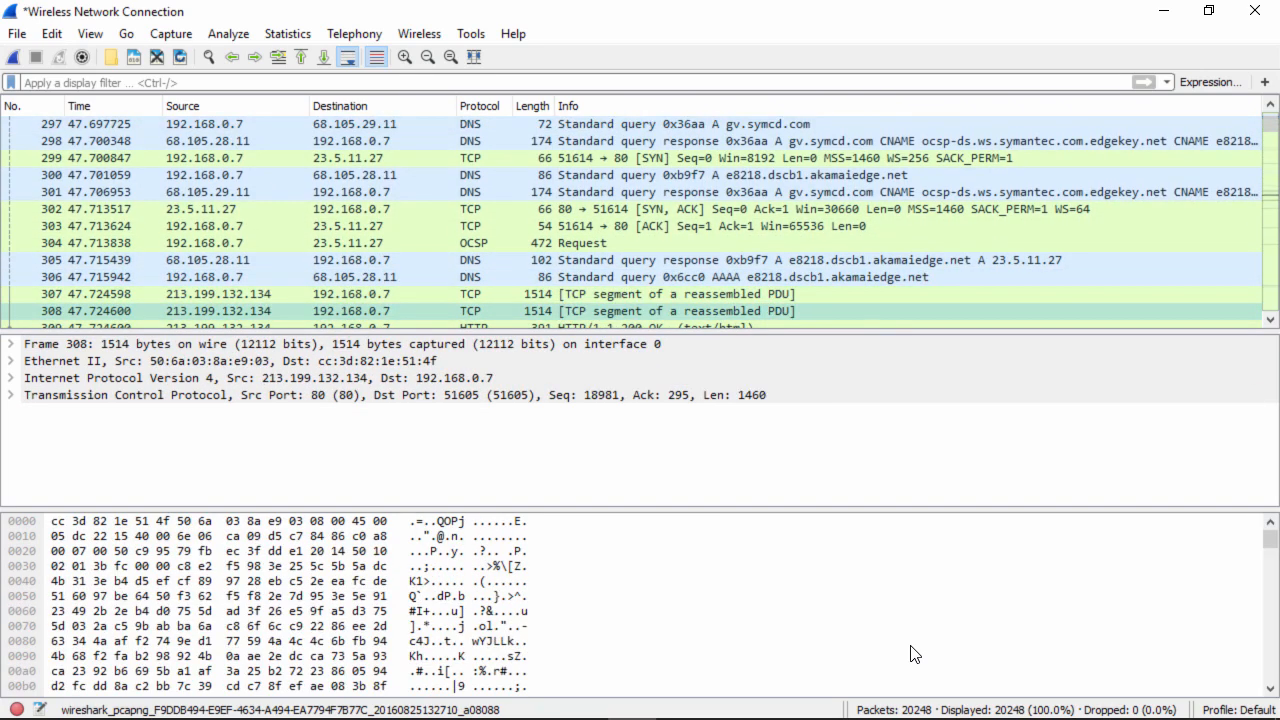
key(Down)
key(Down)
key(Down)
key(Down)
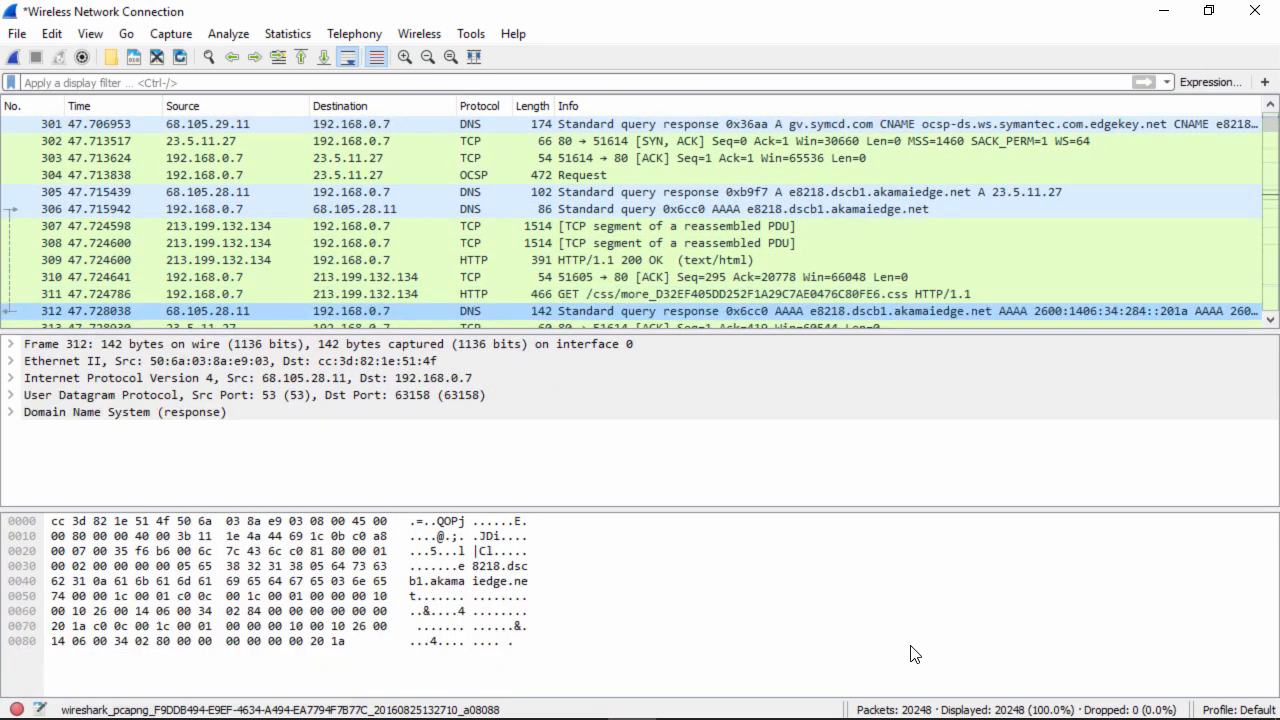
key(Down)
key(Down)
key(Down)
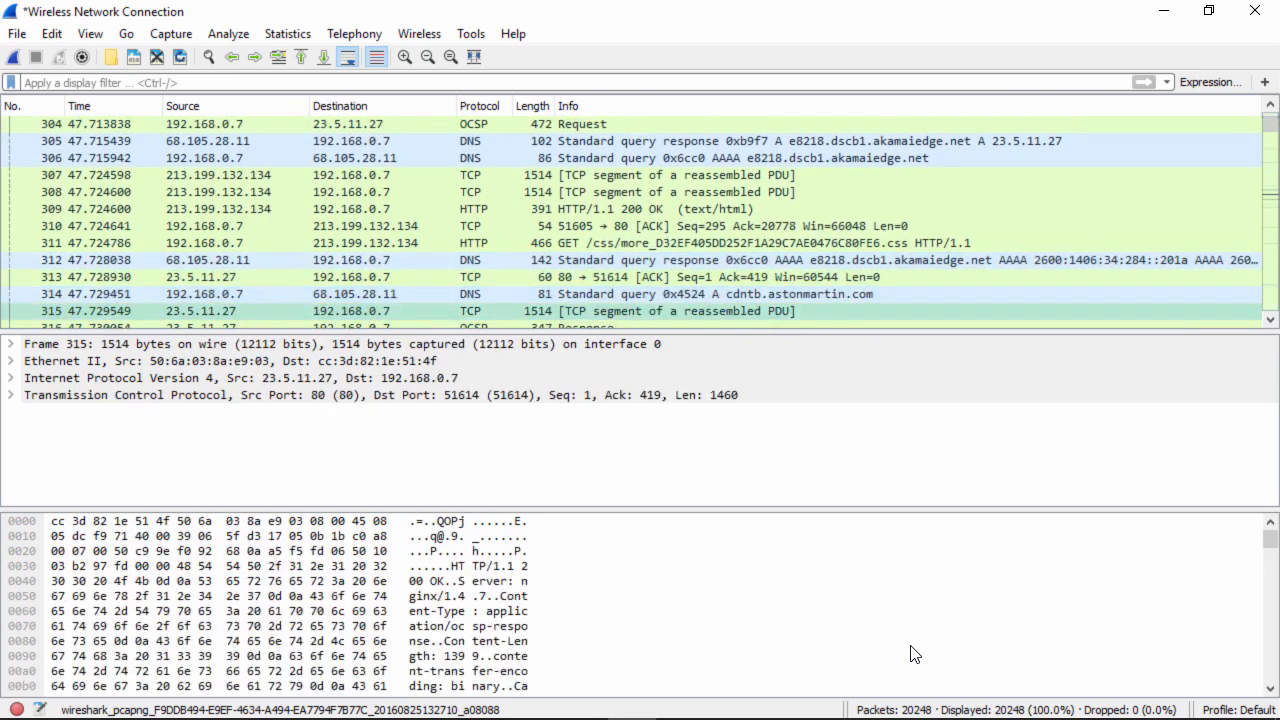
key(Down)
key(Down)
key(Down)
key(Down)
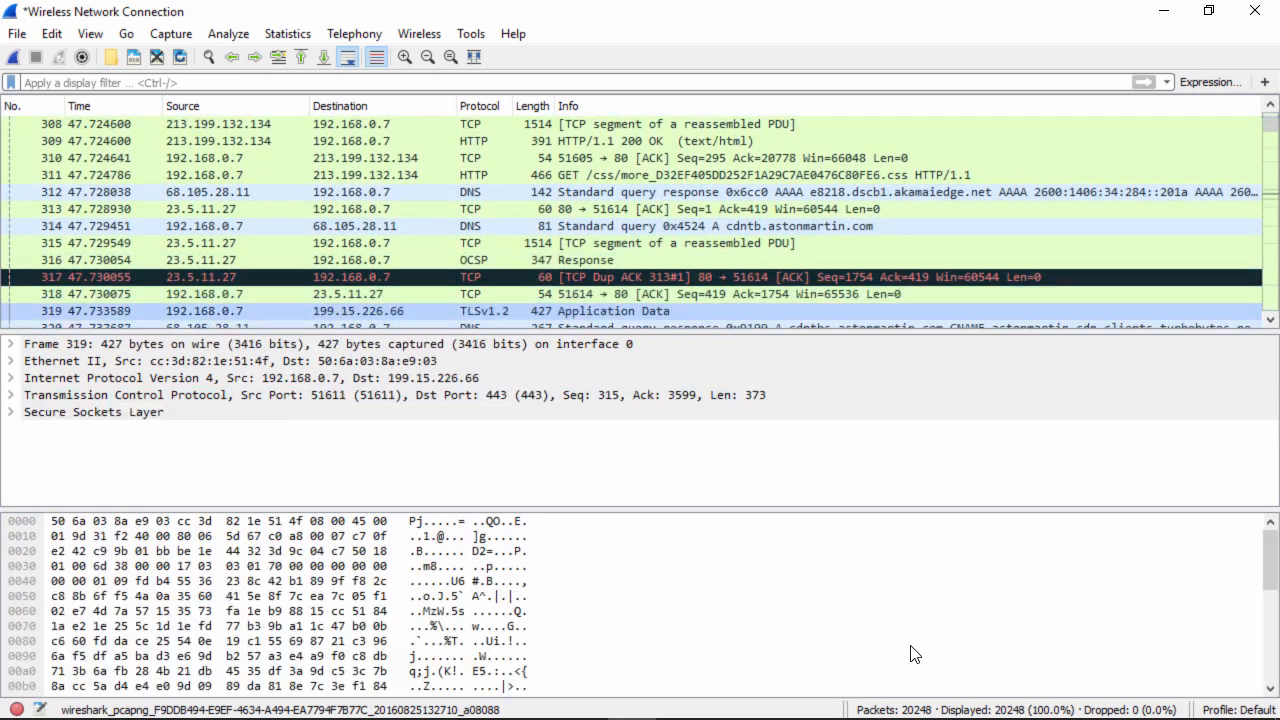
key(Down)
key(Down)
key(Down)
key(Down)
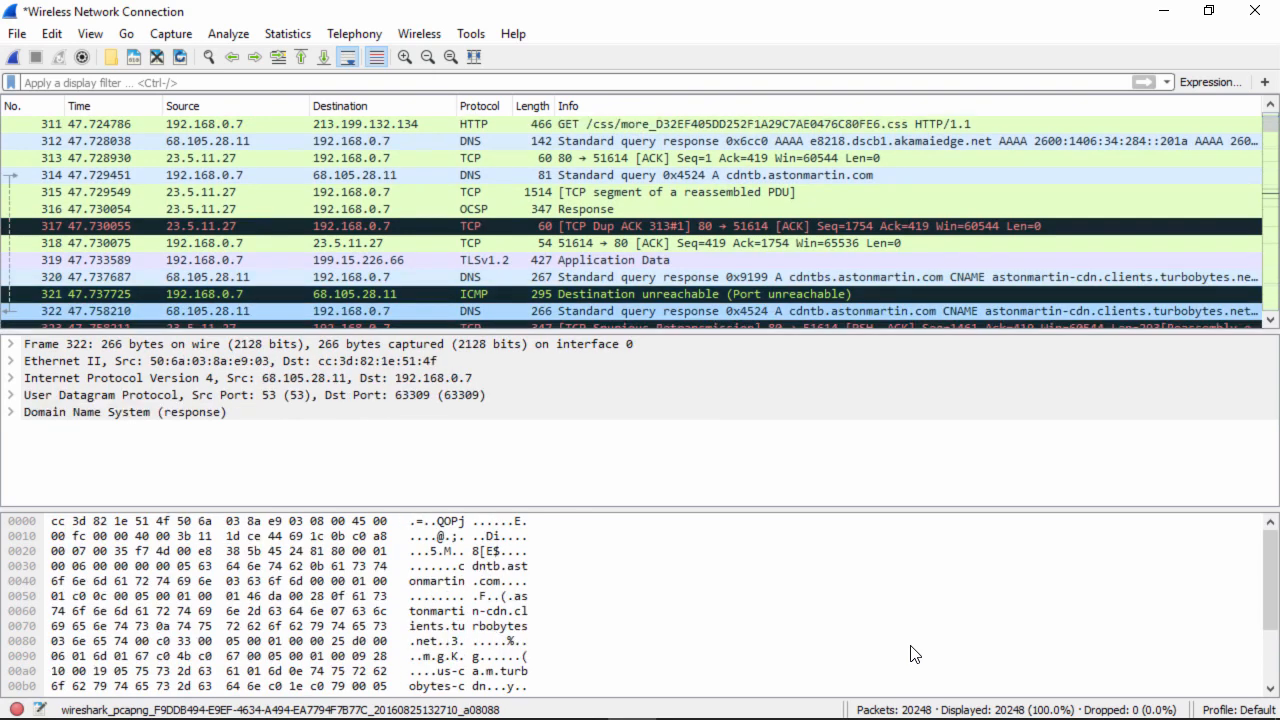
key(Down)
key(Down)
key(Down)
key(Down)
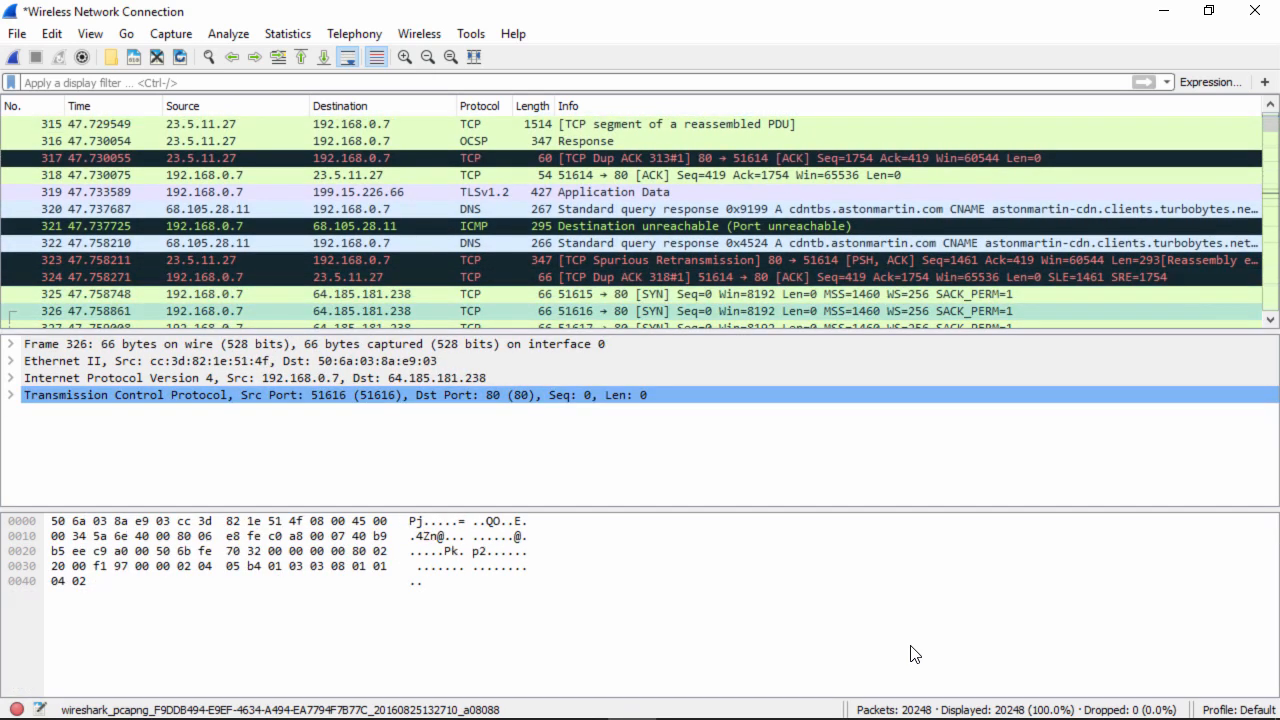
key(Down)
key(Down)
key(Down)
key(Down)
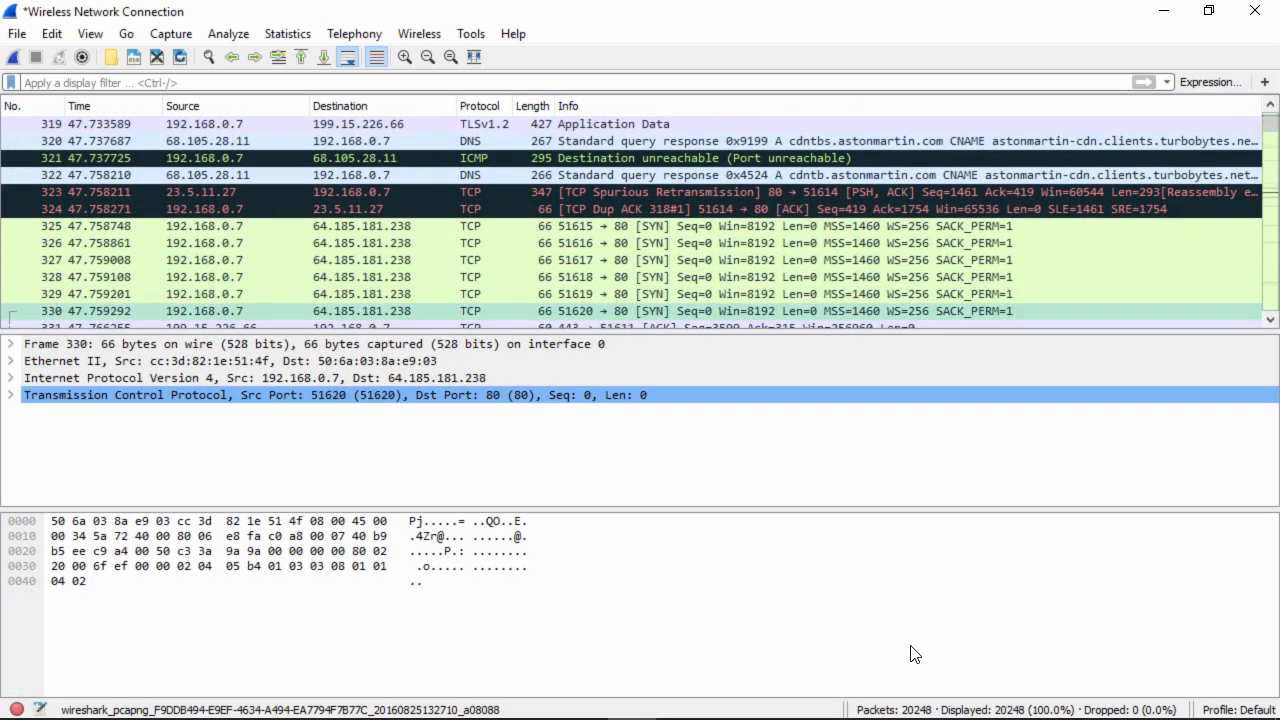
key(Down)
key(Down)
key(Down)
key(Down)
key(Down)
key(Down)
key(Down)
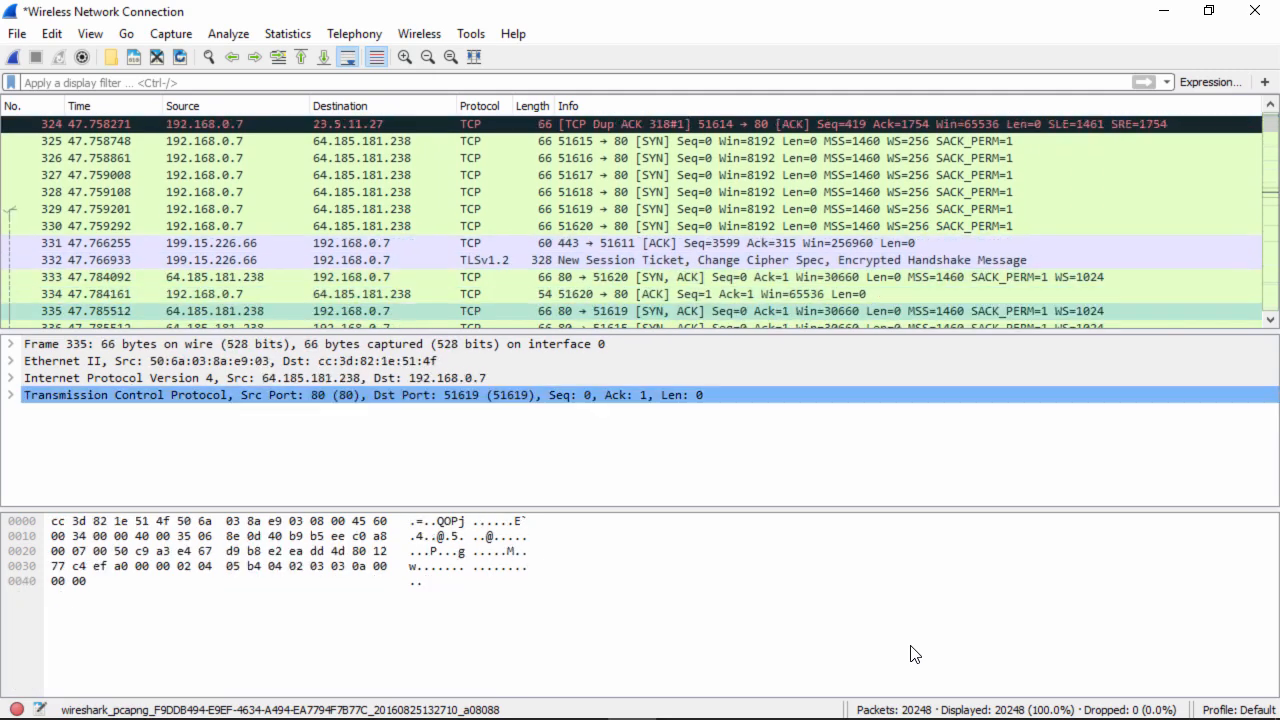
- Step on through HTTP and TLS traffic, past the vanquish.png GET, to PNG response 967
key(Down)
key(Down)
key(Down)
key(Down)
key(Down)
key(Down)
key(Down)
key(Down)
key(Down)
key(Down)
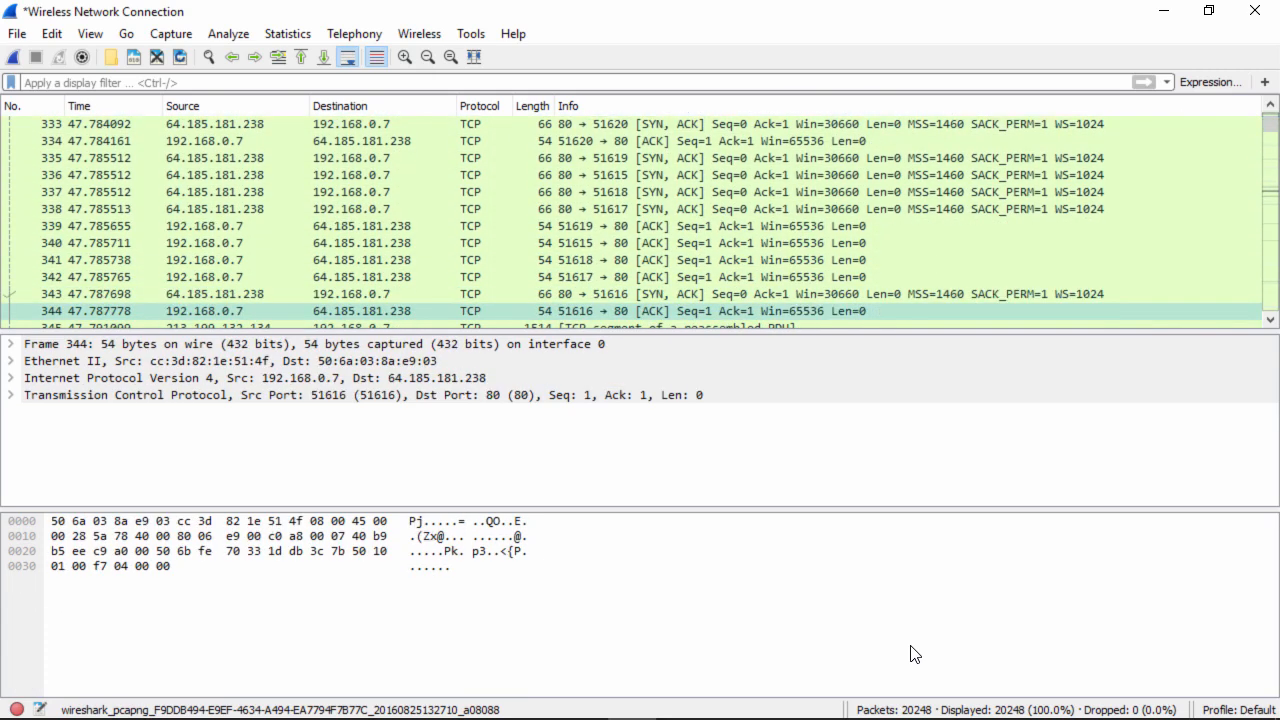
key(Down)
key(Down)
key(Down)
key(Down)
key(Down)
key(Down)
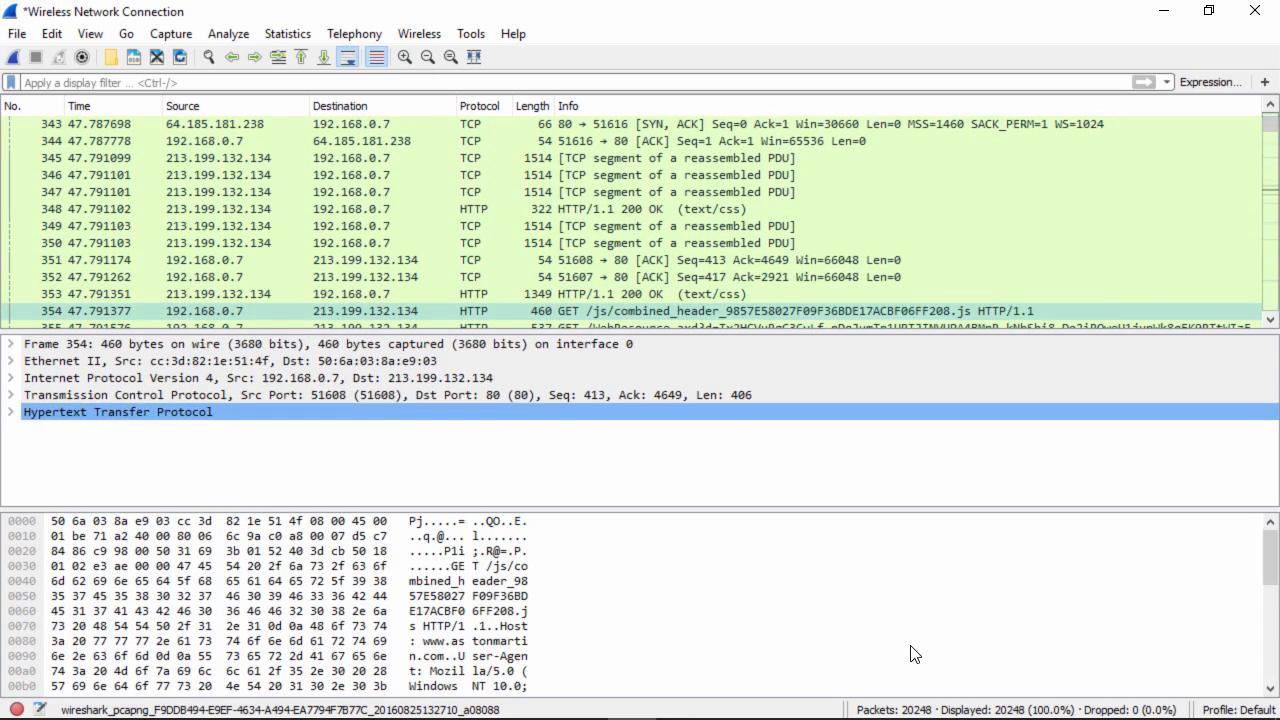
key(Down)
key(Down)
key(Down)
key(Down)
key(Down)
key(Down)
key(Down)
key(Down)
key(Down)
key(Down)
key(Down)
key(Down)
key(Down)
key(Down)
key(Down)
key(Down)
key(Down)
key(Down)
key(Down)
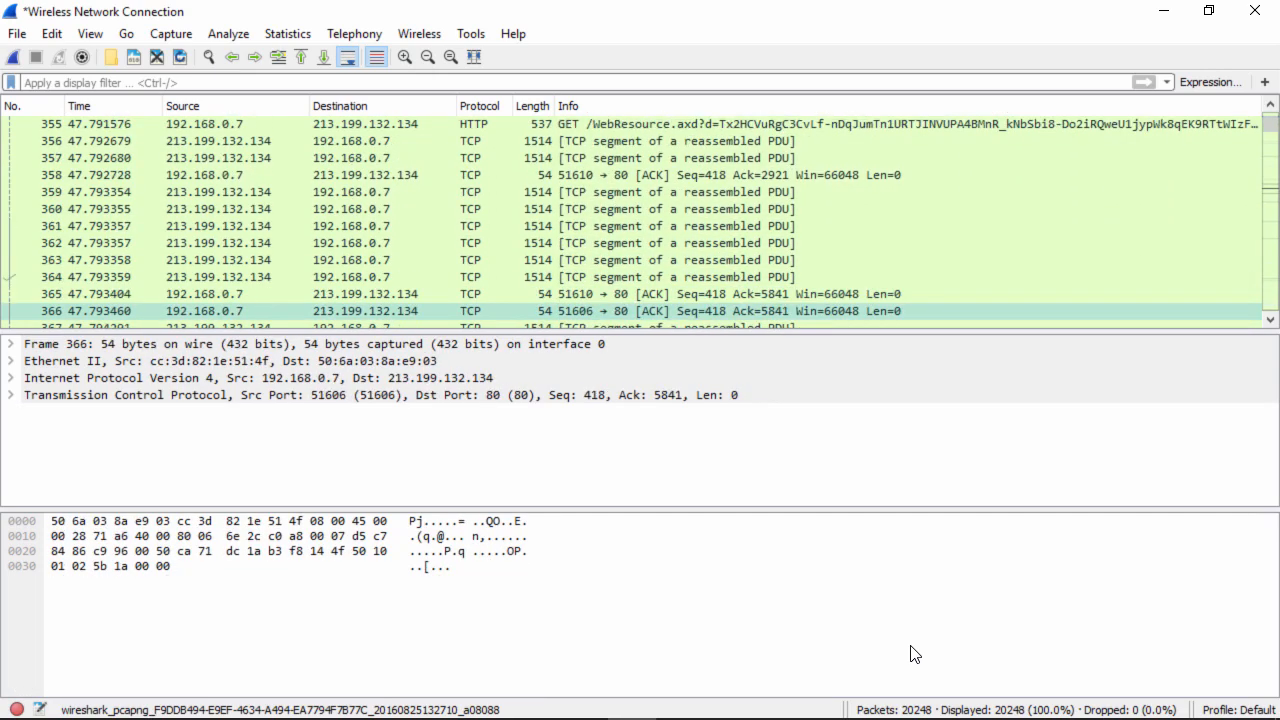
key(Down)
key(Down)
key(Down)
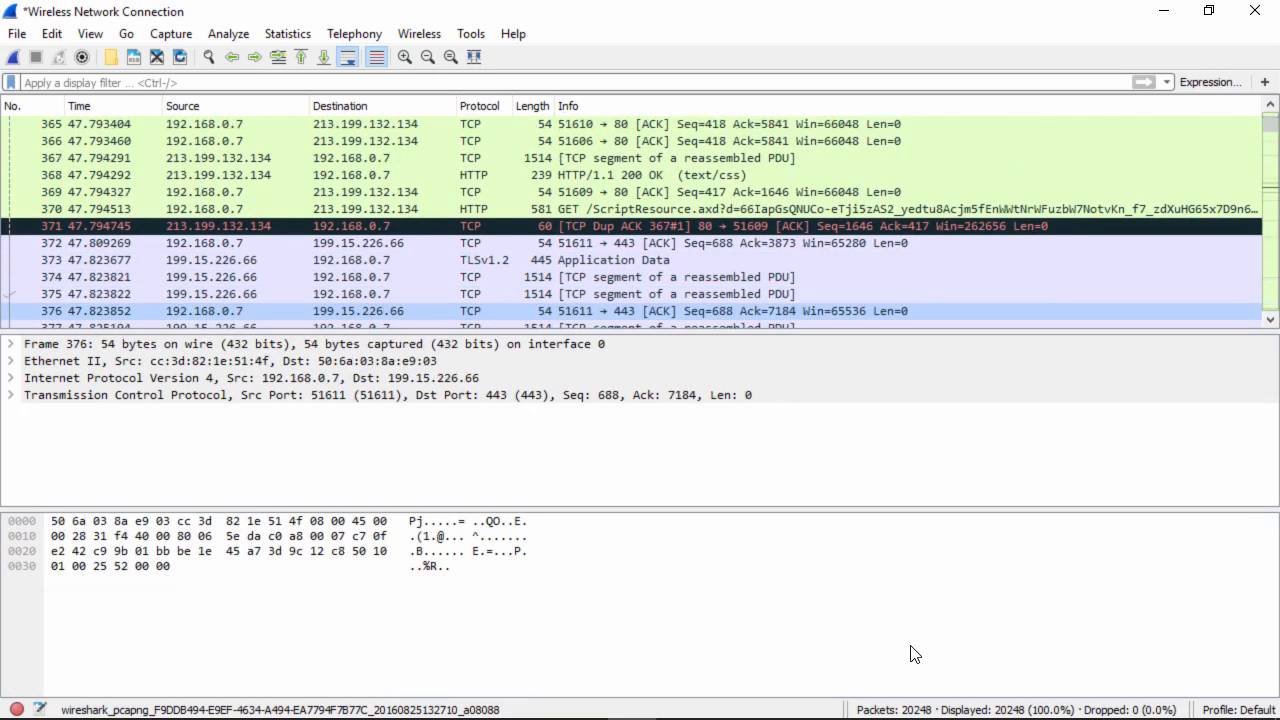
key(Down)
key(Down)
key(Down)
key(Down)
key(Down)
key(Down)
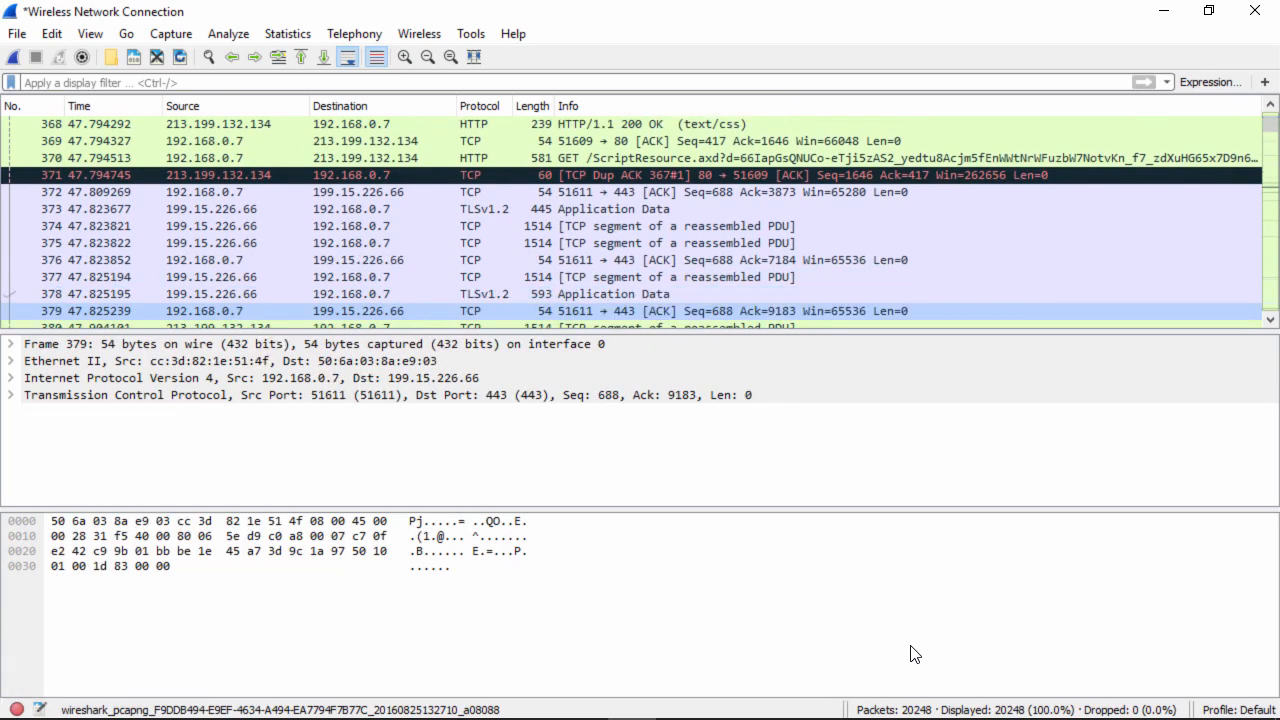
key(Down)
key(Down)
key(Down)
key(Down)
key(Down)
key(Down)
key(Down)
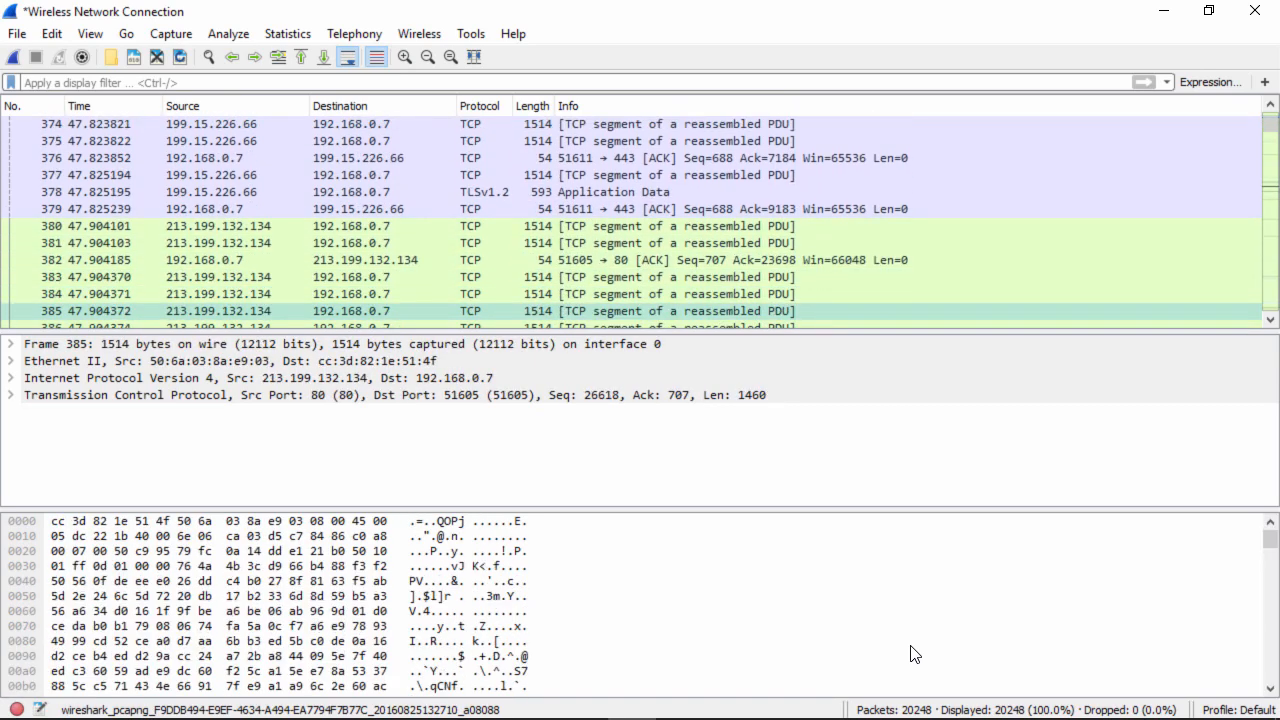
key(Down)
key(Down)
key(Down)
key(Down)
key(Down)
key(Down)
key(Down)
key(Down)
key(Down)
key(Down)
key(Down)
key(Down)
key(Down)
key(Down)
key(Down)
key(Down)
key(Down)
key(Down)
key(Down)
key(Down)
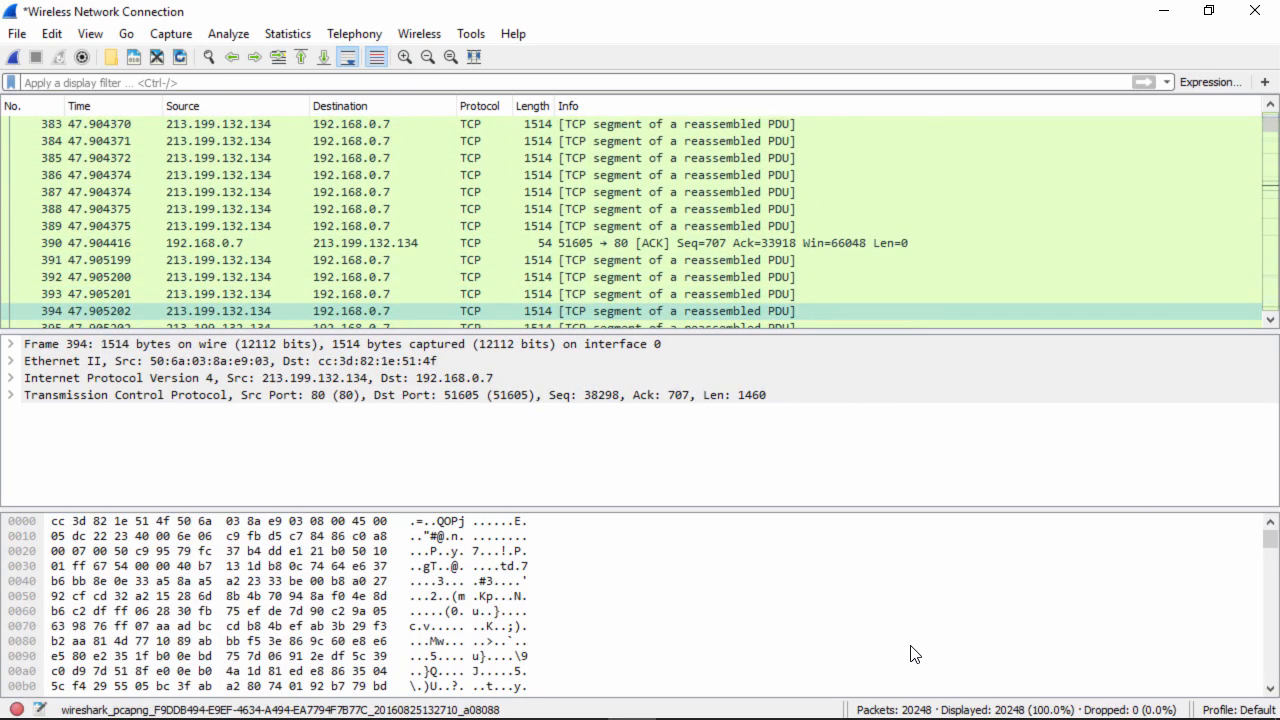
key(Down)
key(Down)
key(Down)
key(Down)
key(Down)
key(Down)
key(Down)
key(Down)
key(Down)
key(Down)
key(Down)
key(Down)
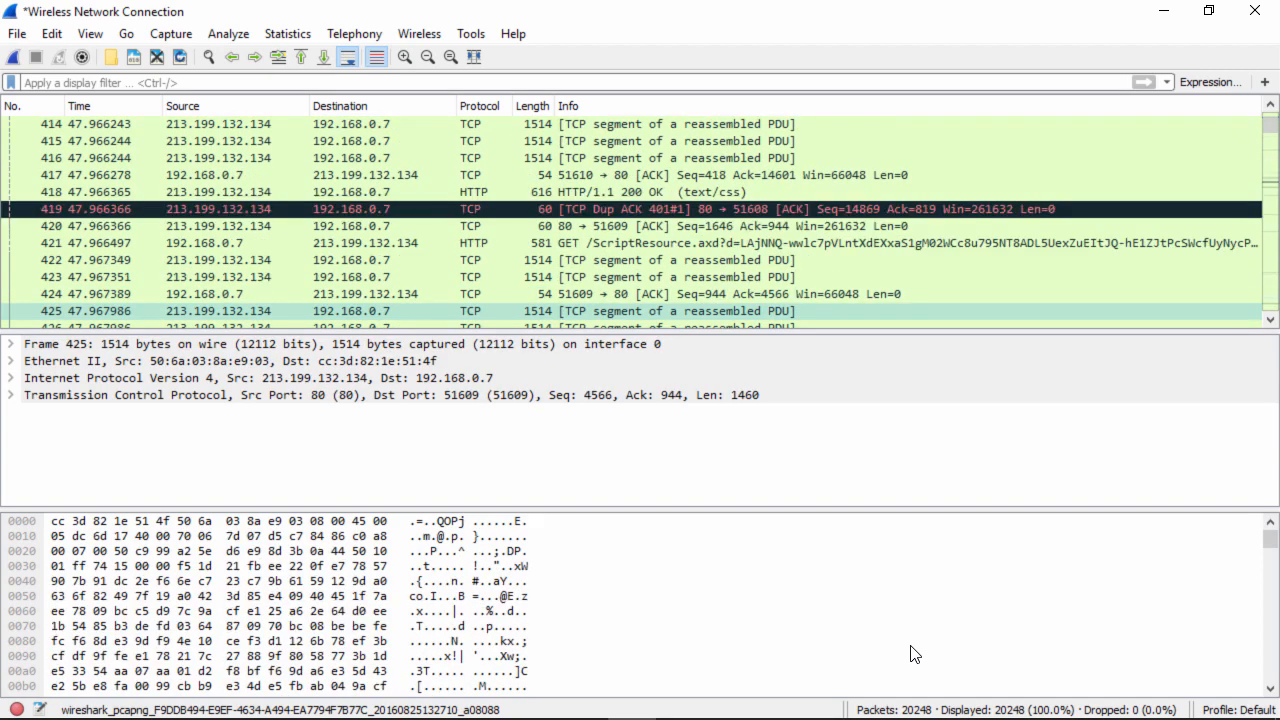
key(Down)
key(Down)
key(Down)
key(Down)
key(Down)
key(Down)
key(Down)
key(Down)
key(Down)
key(Down)
key(Down)
key(Down)
key(Down)
key(Down)
key(Down)
key(Down)
key(Down)
key(Down)
key(Down)
key(Down)
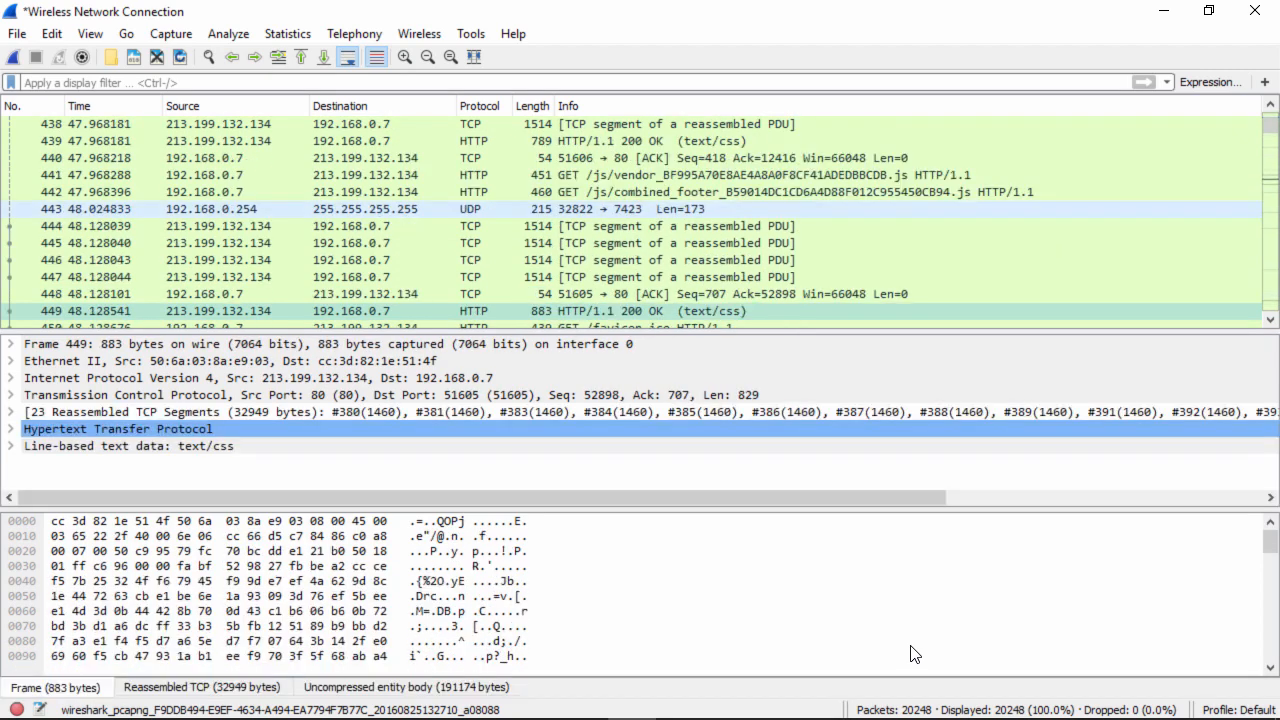
key(Down)
key(Down)
key(Down)
key(Down)
key(Down)
key(Down)
key(Down)
key(Down)
key(Down)
key(Down)
key(Down)
key(Down)
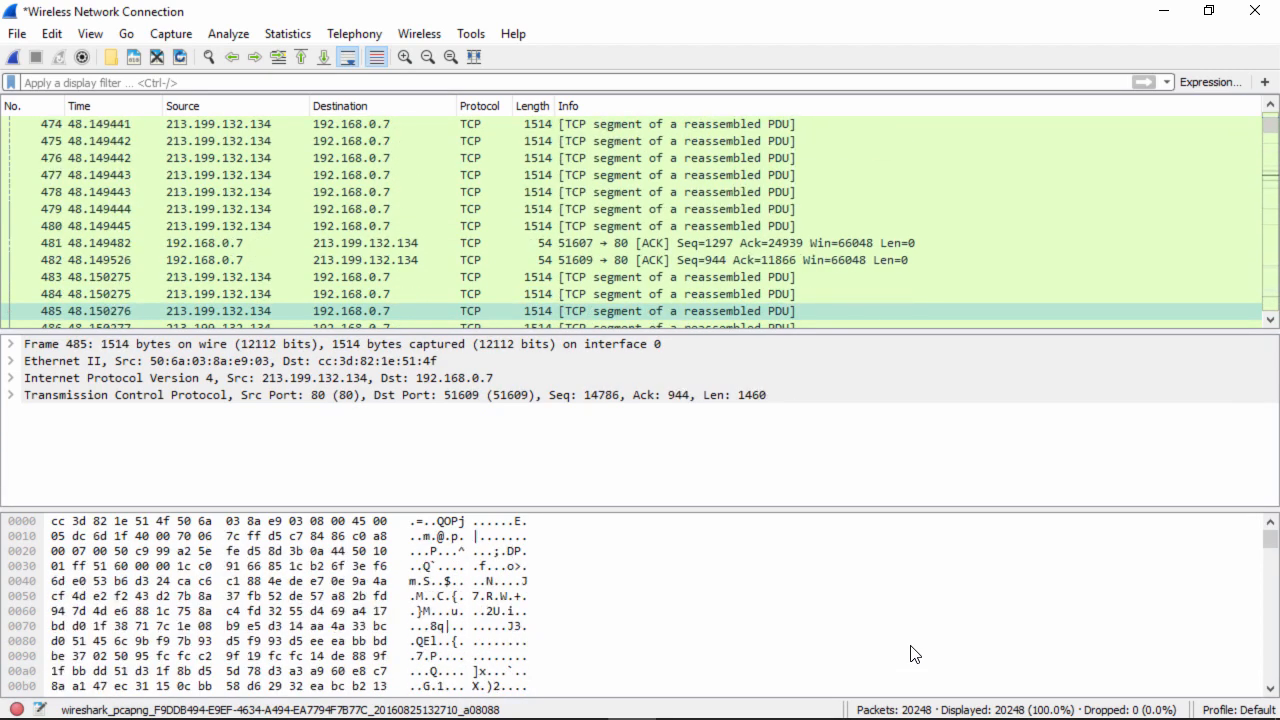
key(Down)
key(Down)
key(Down)
key(Down)
key(Down)
key(Down)
key(Down)
key(Down)
key(Down)
key(Down)
key(Down)
key(Down)
key(Down)
key(Down)
key(Down)
key(Down)
key(Down)
key(Down)
key(Down)
key(Down)
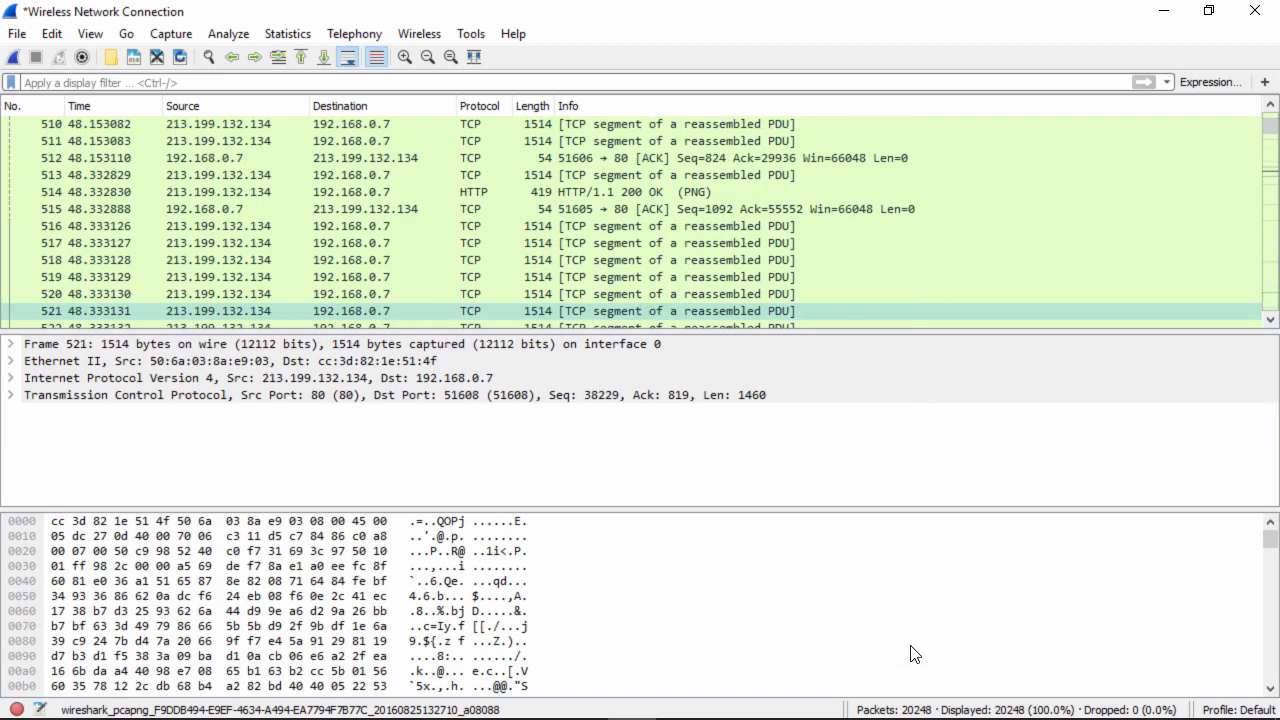
key(Down)
key(Down)
key(Down)
key(Down)
key(Down)
key(Down)
key(Down)
key(Down)
key(Down)
key(Down)
key(Down)
key(Down)
key(Down)
key(Down)
key(Down)
key(Down)
key(Down)
key(Down)
key(Down)
key(Down)
key(Down)
key(Down)
key(Down)
key(Down)
key(Down)
key(Down)
key(Down)
key(Down)
key(Down)
key(Down)
key(Down)
key(Down)
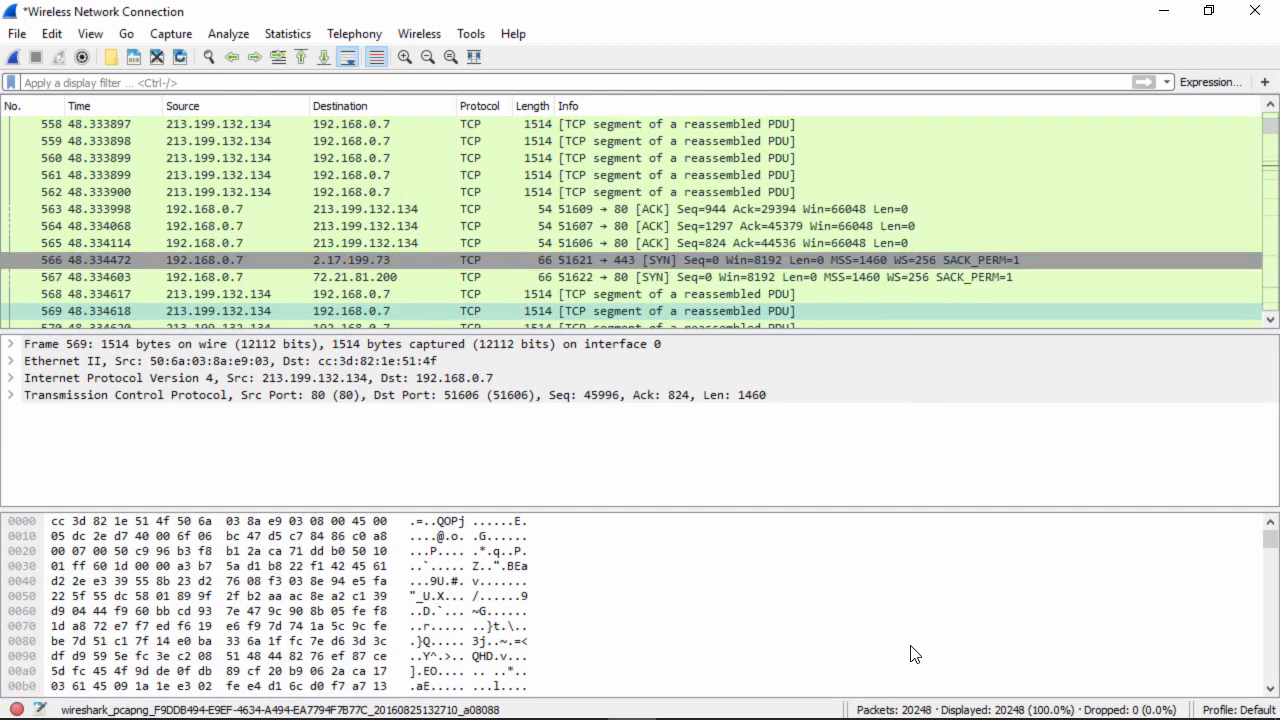
key(Down)
key(Down)
key(Down)
key(Down)
key(Down)
key(Down)
key(Down)
key(Down)
key(Down)
key(Down)
key(Down)
key(Down)
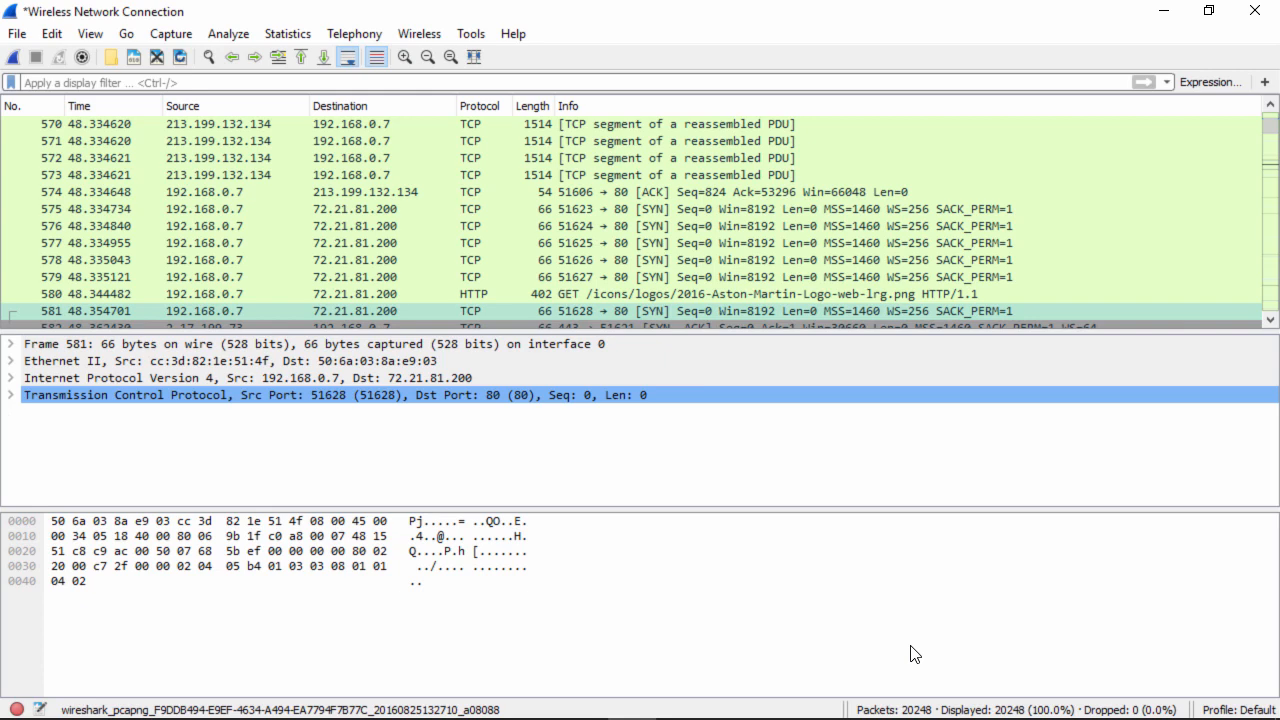
key(Down)
key(Down)
key(Down)
key(Down)
key(Down)
key(Down)
key(Down)
key(Down)
key(Down)
key(Down)
key(Down)
key(Down)
key(Down)
key(Down)
key(Down)
key(Down)
key(Down)
key(Down)
key(Down)
key(Down)
key(Down)
key(Down)
key(Down)
key(Down)
key(Down)
key(Down)
key(Down)
key(Down)
key(Down)
key(Down)
key(Down)
key(Down)
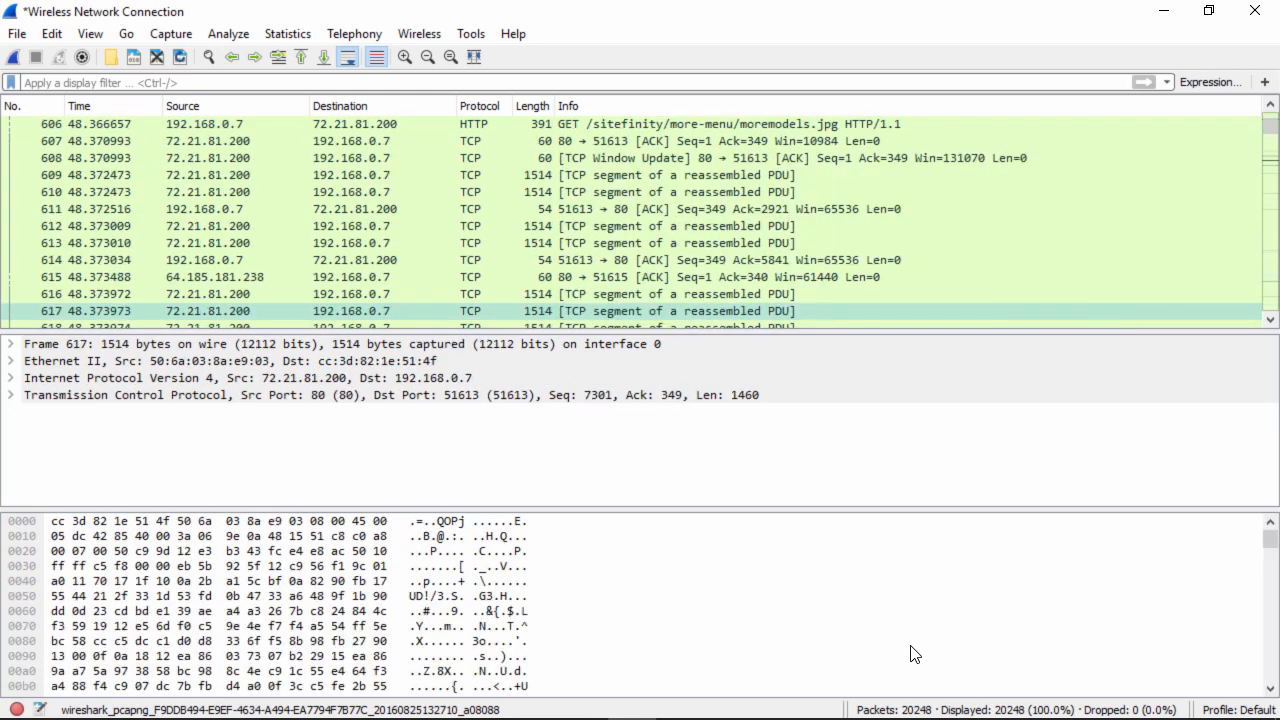
key(Down)
key(Down)
key(Down)
key(Down)
key(Down)
key(Down)
key(Down)
key(Down)
key(Down)
key(Down)
key(Down)
key(Down)
key(Down)
key(Down)
key(Down)
key(Down)
key(Down)
key(Down)
key(Down)
key(Down)
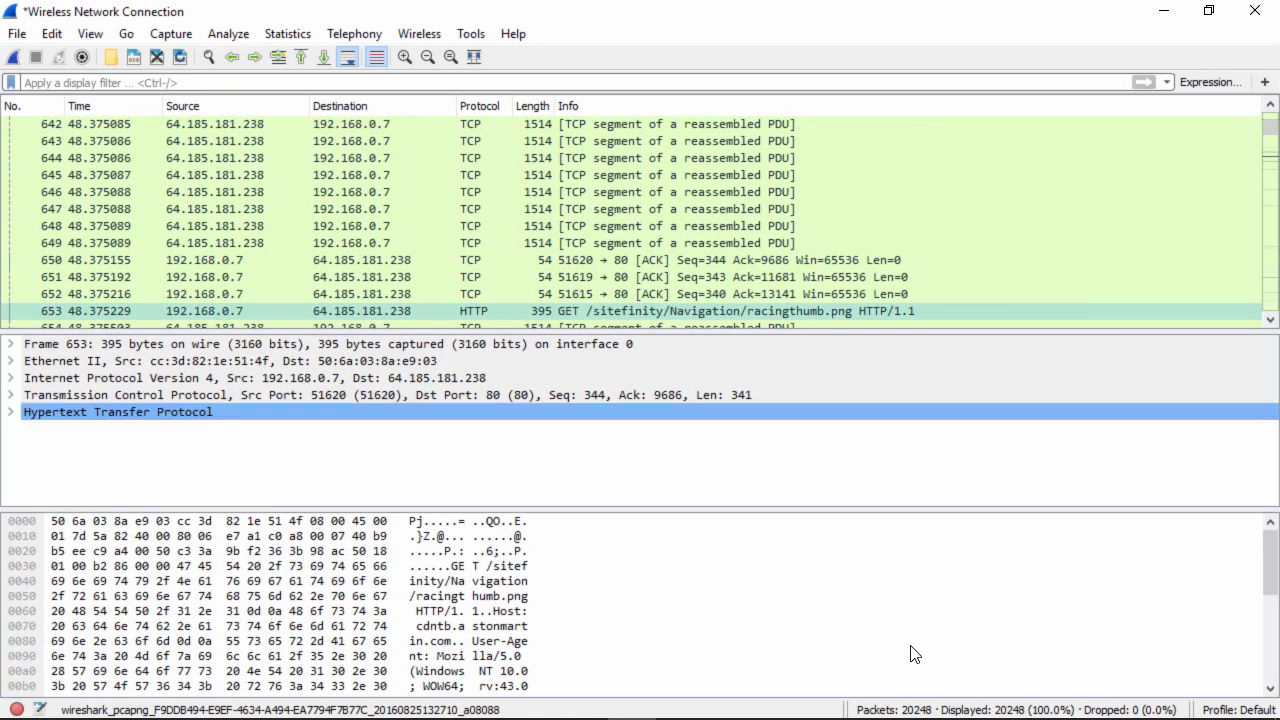
key(Down)
key(Down)
key(Down)
key(Down)
key(Down)
key(Down)
key(Down)
key(Down)
key(Down)
key(Down)
key(Down)
key(Down)
key(Down)
key(Down)
key(Down)
key(Down)
key(Down)
key(Down)
key(Down)
key(Down)
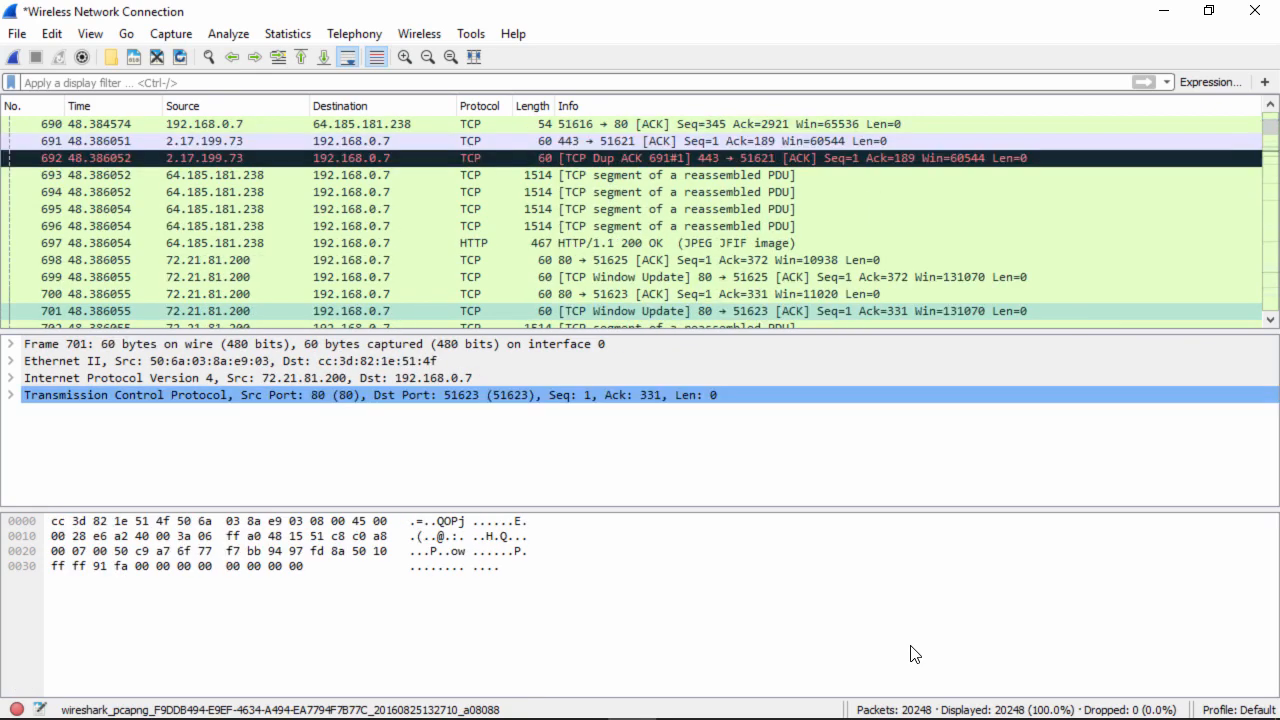
key(Down)
key(Down)
key(Down)
key(Down)
key(Down)
key(Down)
key(Down)
key(Down)
key(Down)
key(Down)
key(Down)
key(Down)
key(Down)
key(Down)
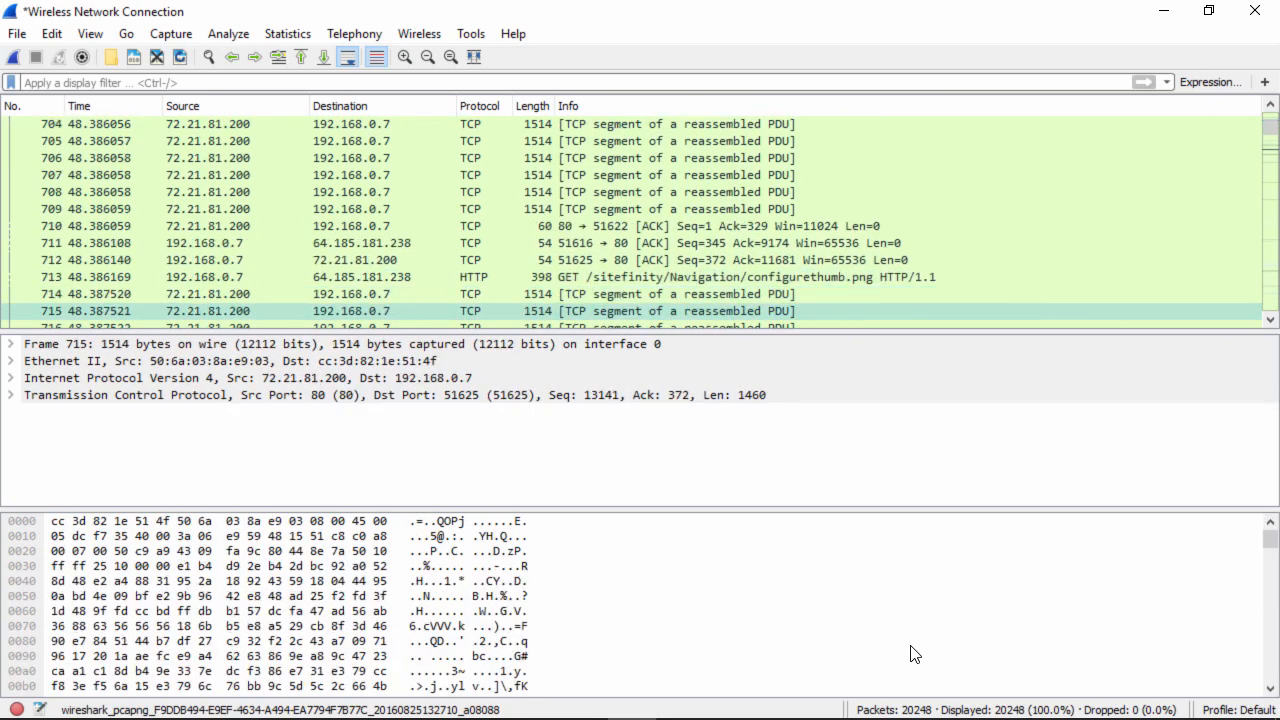
key(Down)
key(Down)
key(Down)
key(Down)
key(Down)
key(Down)
key(Down)
key(Down)
key(Down)
key(Down)
key(Down)
key(Down)
key(Down)
key(Down)
key(Down)
key(Down)
key(Down)
key(Down)
key(Down)
key(Down)
key(Down)
key(Down)
key(Down)
key(Down)
key(Down)
key(Down)
key(Down)
key(Down)
key(Down)
key(Down)
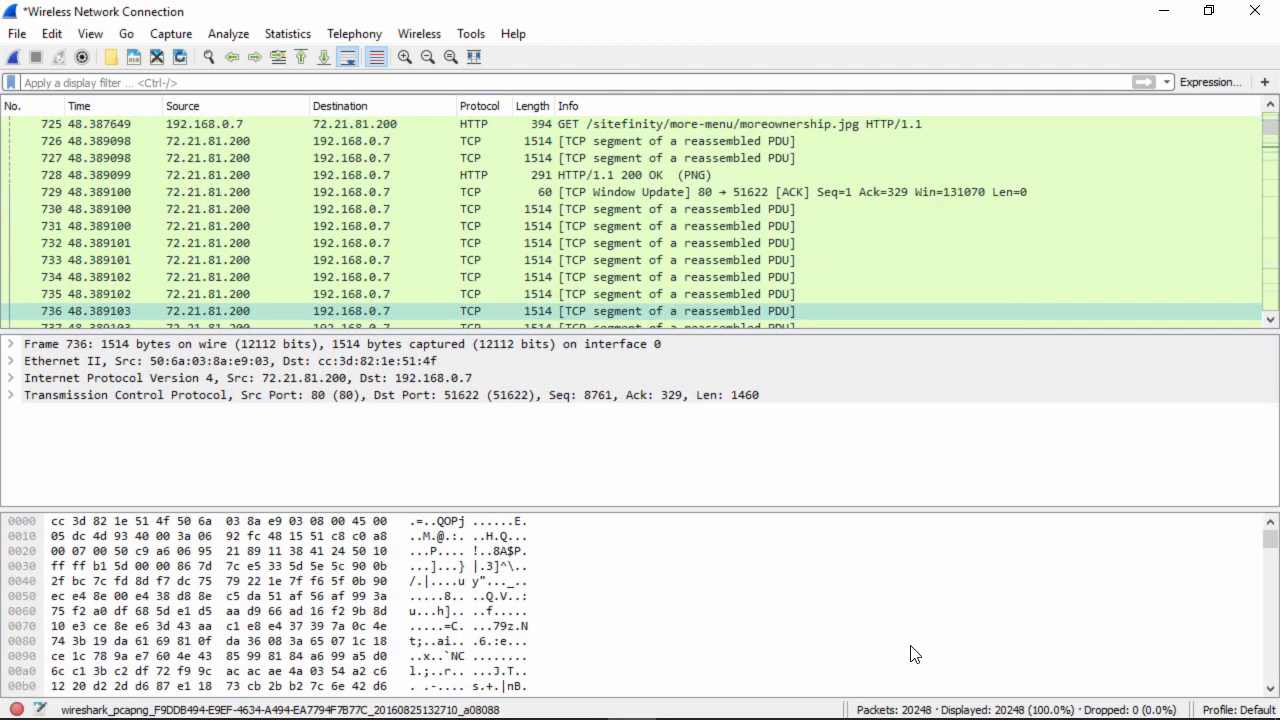
key(Down)
key(Down)
key(Down)
key(Down)
key(Down)
key(Down)
key(Down)
key(Down)
key(Down)
key(Down)
key(Down)
key(Down)
key(Down)
key(Down)
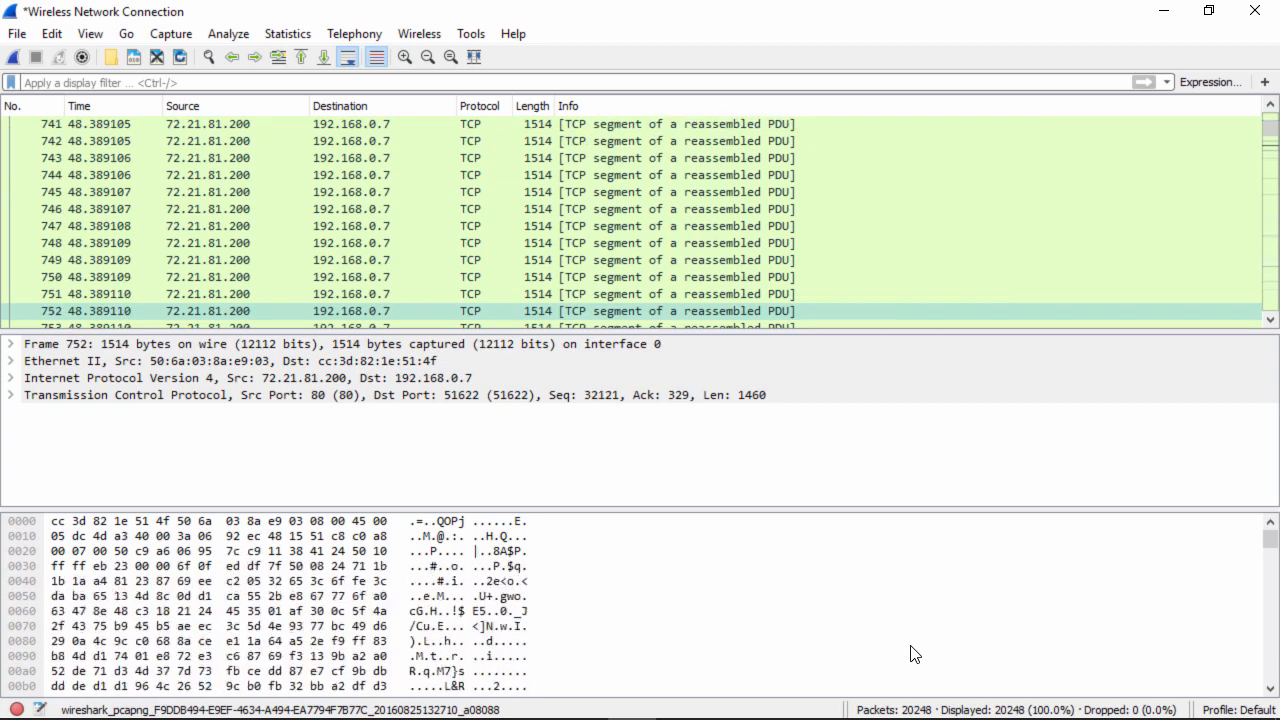
key(Down)
key(Down)
key(Down)
key(Down)
key(Down)
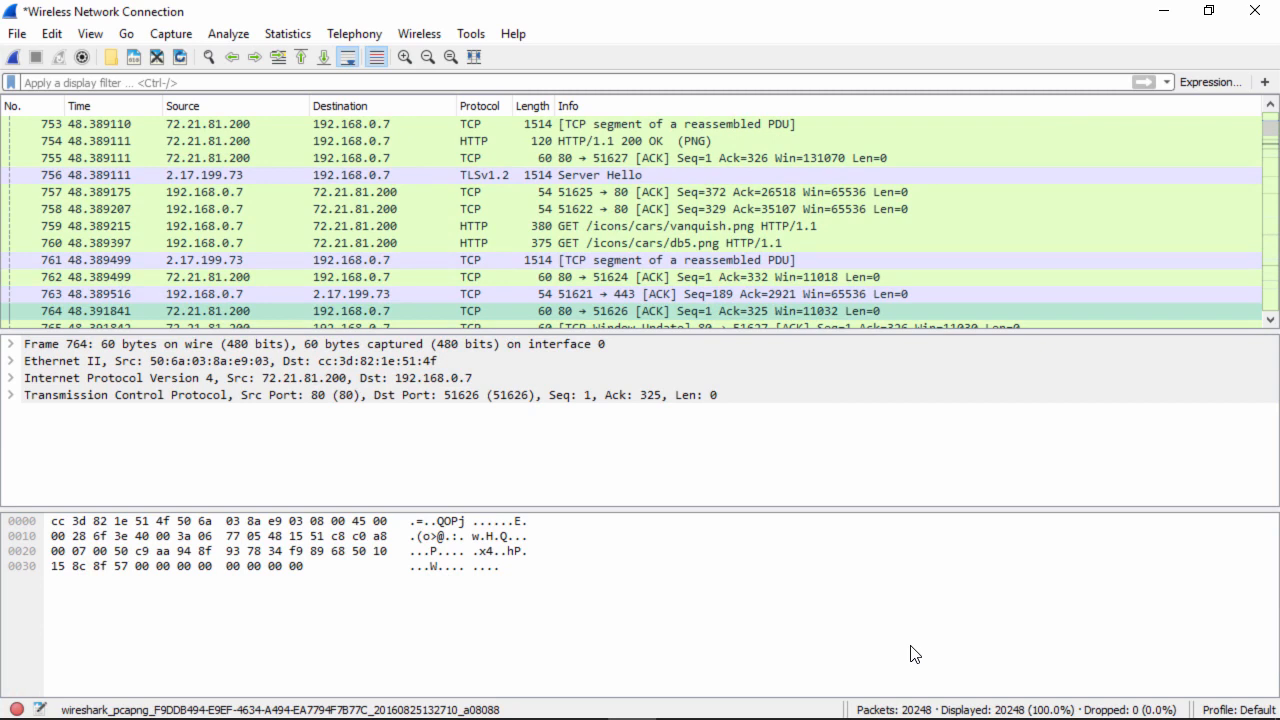
key(Down)
key(Down)
key(Down)
key(Down)
key(Down)
key(Down)
key(Down)
key(Down)
key(Down)
key(Down)
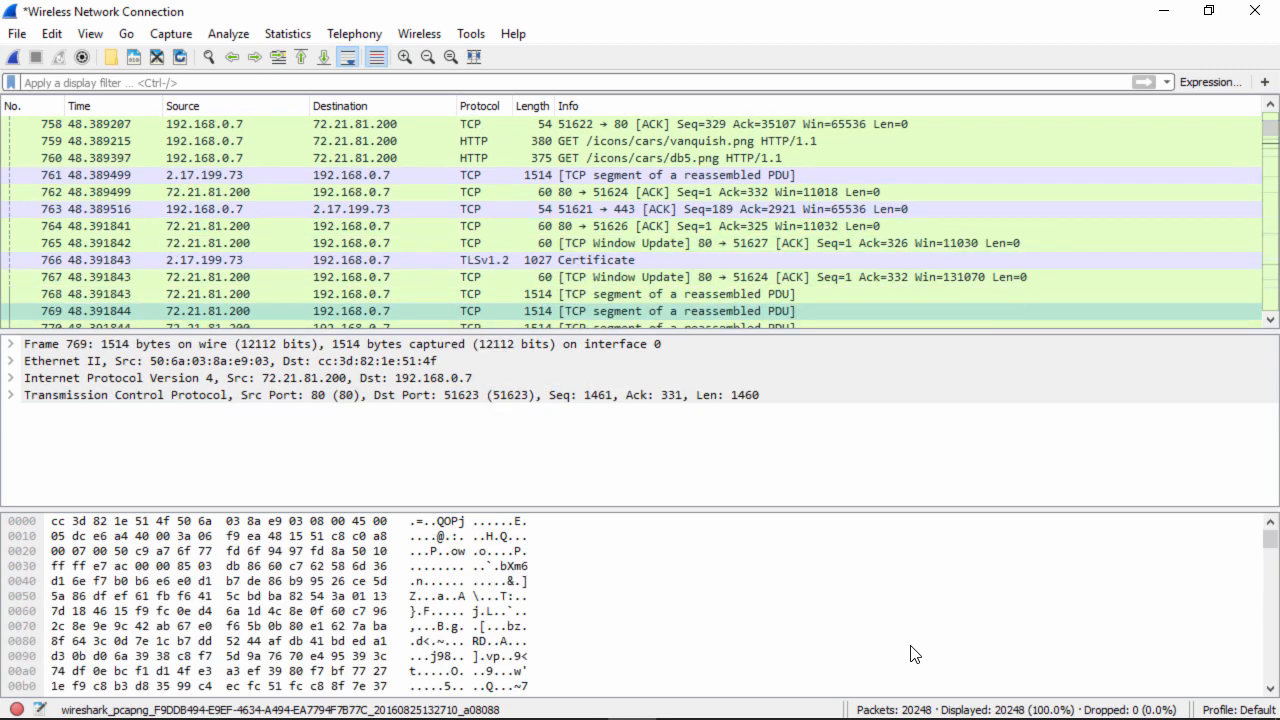
key(Down)
key(Down)
key(Down)
key(Down)
key(Down)
key(Down)
key(Down)
key(Down)
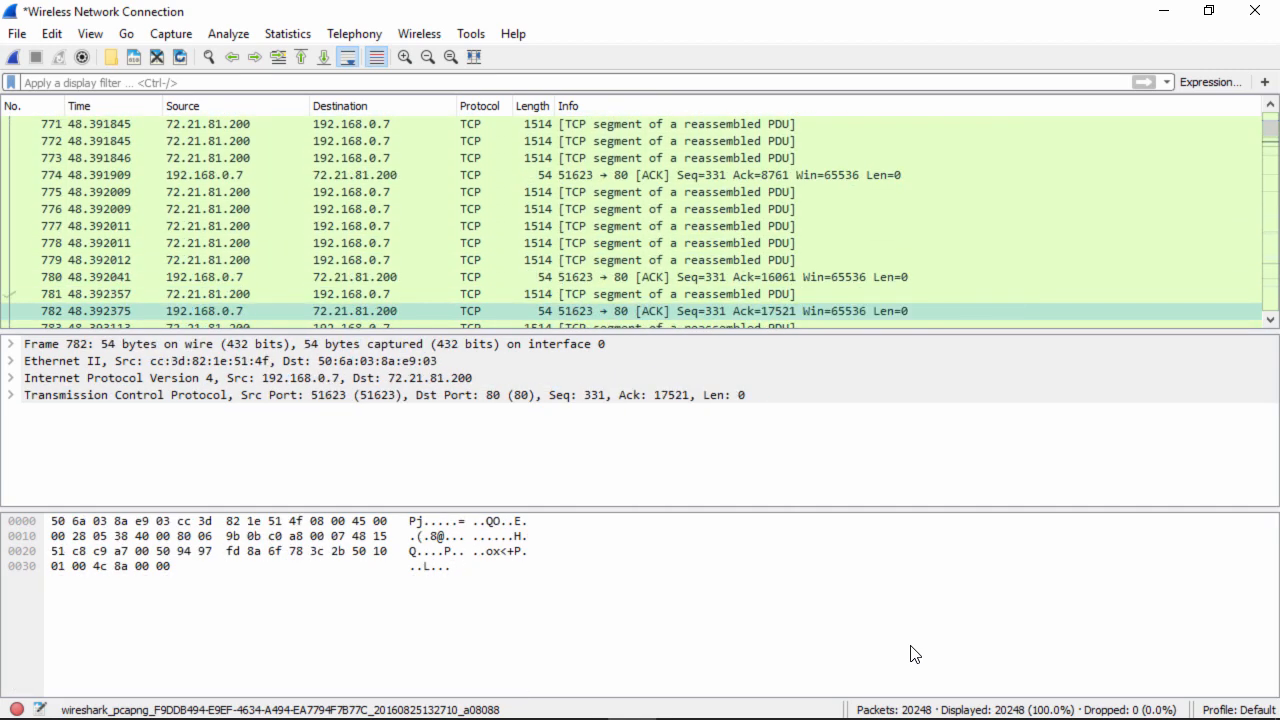
key(Down)
key(Down)
key(Down)
key(Down)
key(Down)
key(Down)
key(Down)
key(Down)
key(Down)
key(Down)
key(Down)
key(Down)
key(Down)
key(Down)
key(Down)
key(Down)
key(Down)
key(Down)
key(Down)
key(Down)
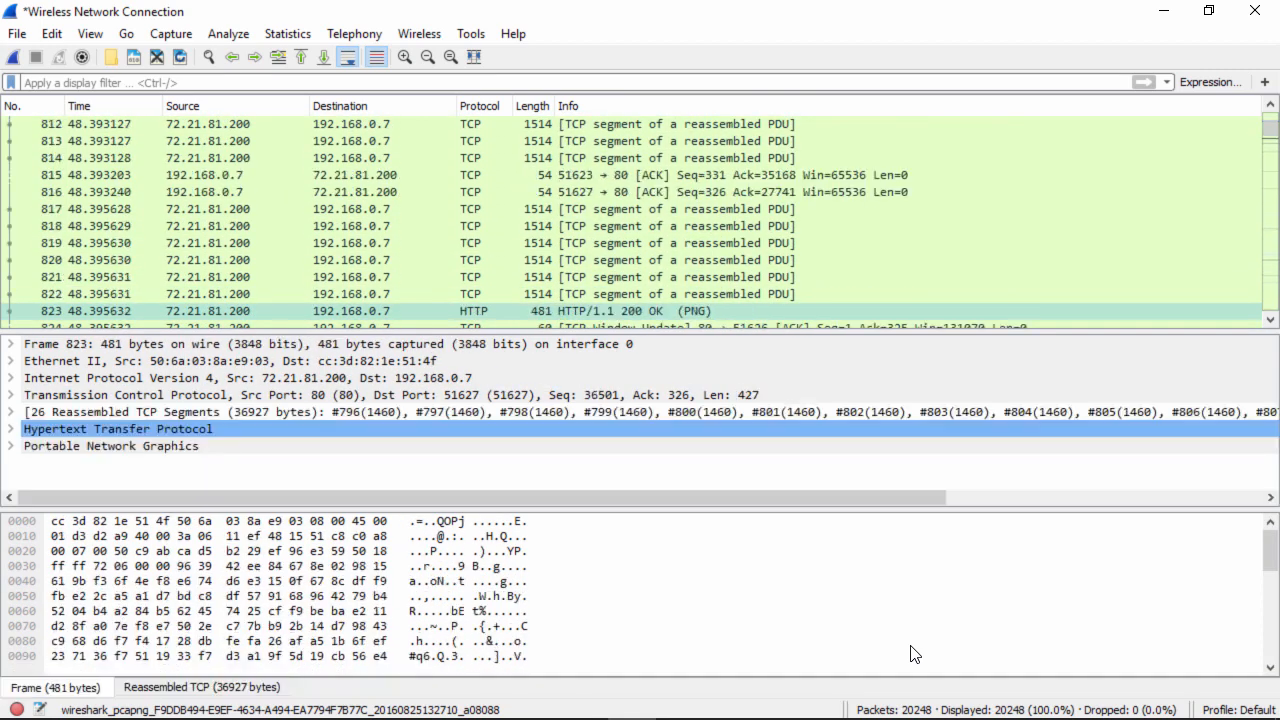
key(Down)
key(Down)
key(Down)
key(Down)
key(Down)
key(Down)
key(Down)
key(Down)
key(Down)
key(Down)
key(Down)
key(Down)
key(Down)
key(Down)
key(Down)
key(Down)
key(Down)
key(Down)
key(Down)
key(Down)
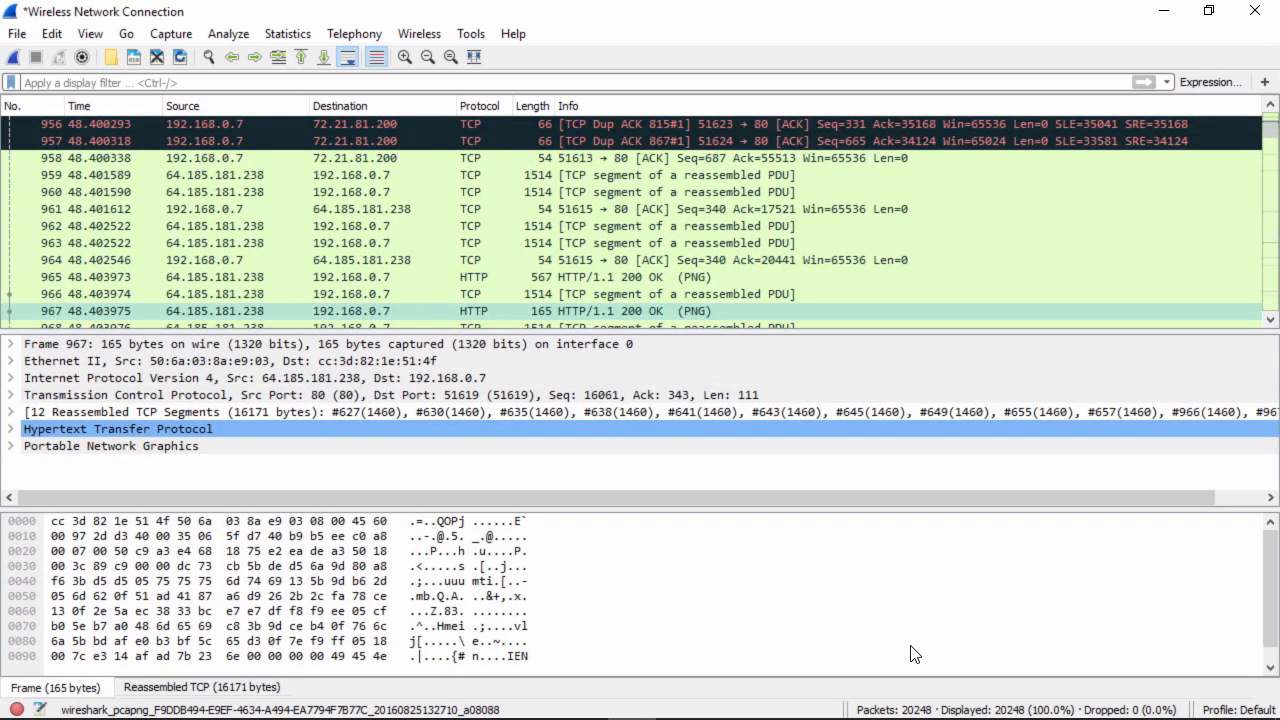
- Scroll up slightly and inspect TCP Dup ACK packets 955, 956 and 957
click(1270, 105)
click(1270, 108)
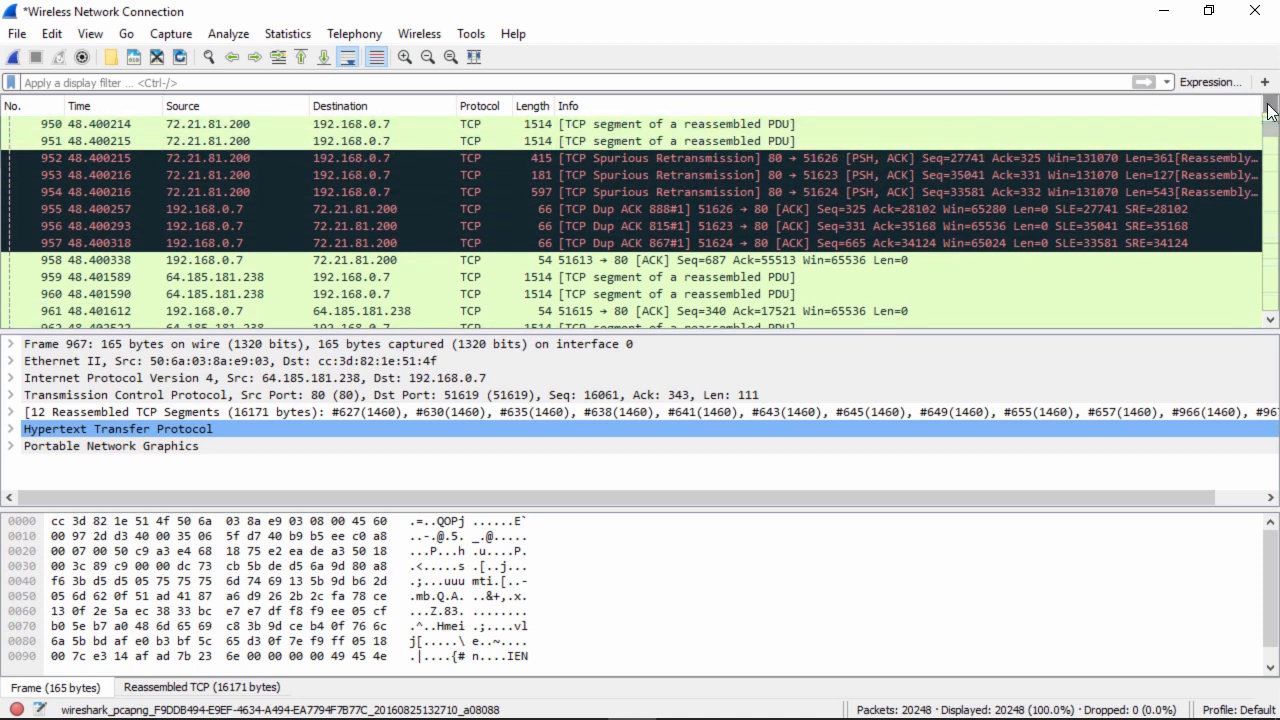
click(830, 211)
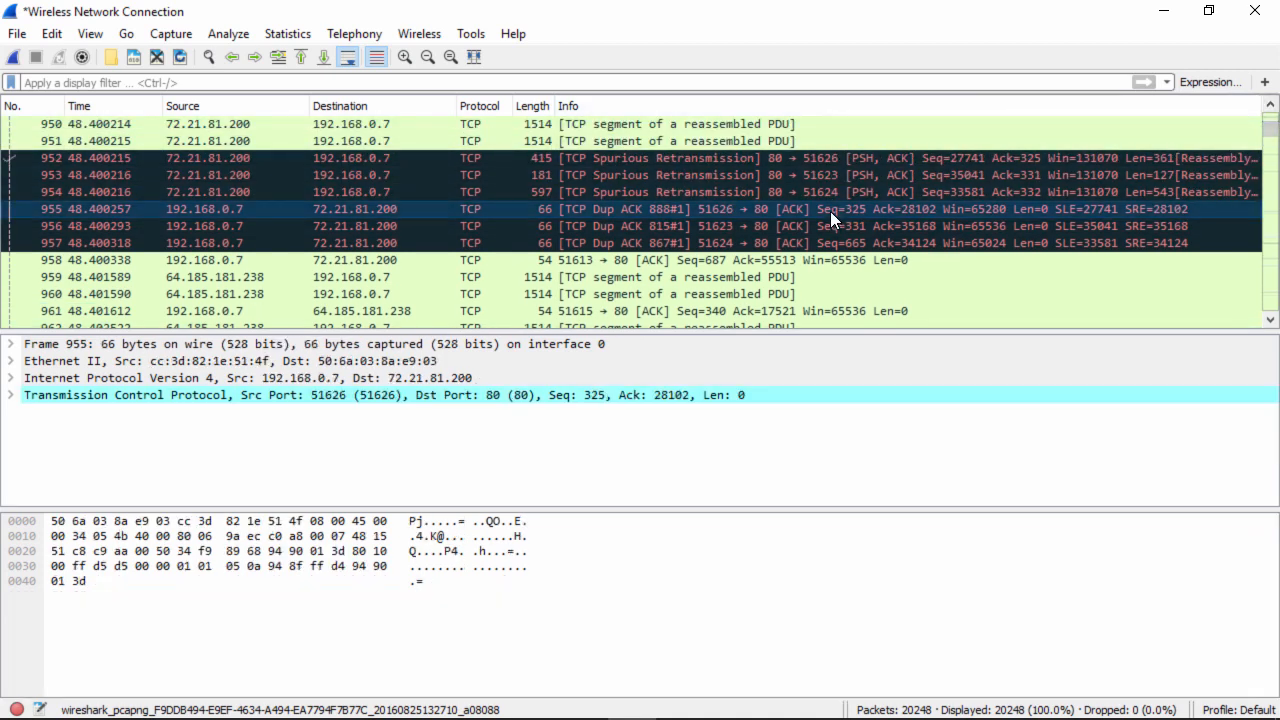
click(826, 225)
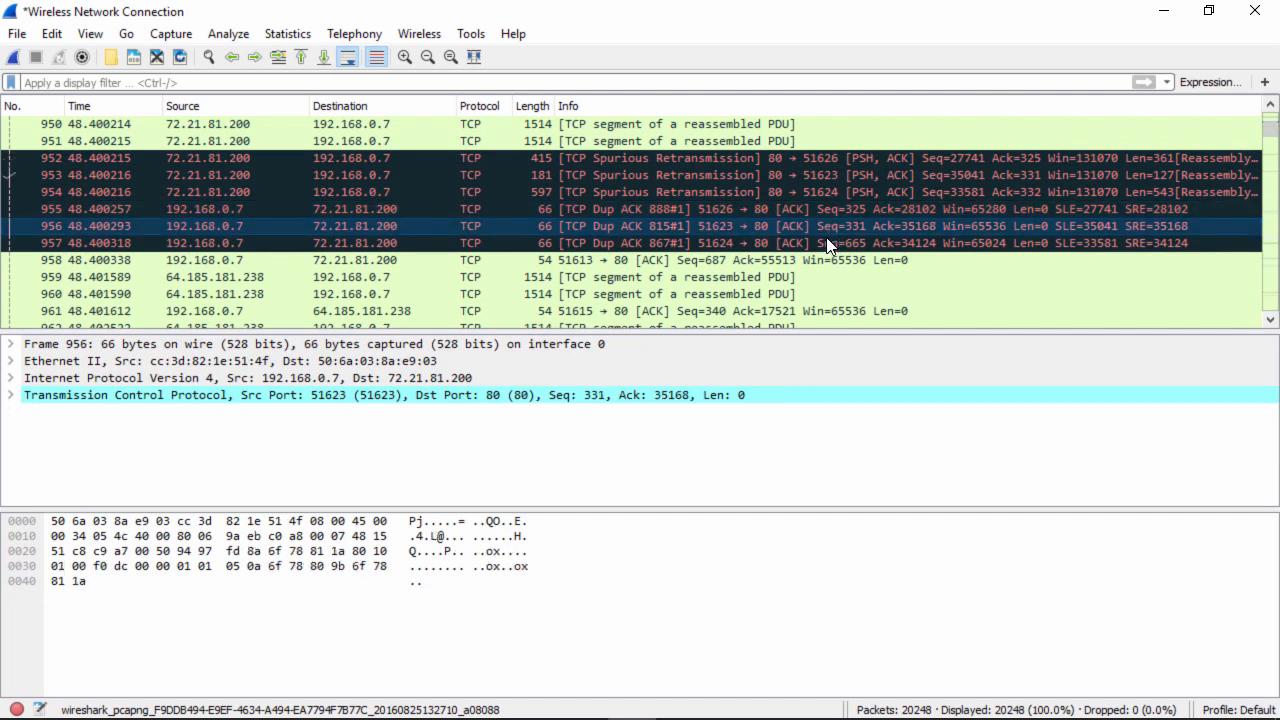
click(827, 242)
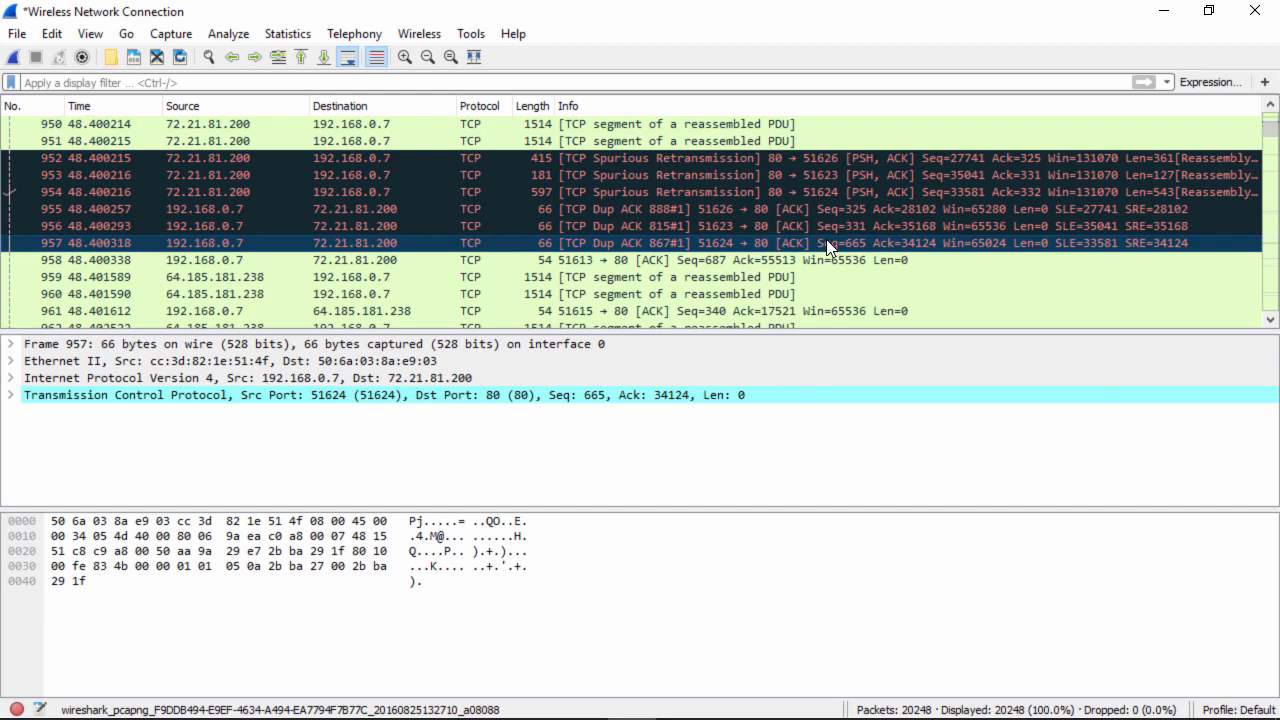
- Step from packet 963 through the PNG responses down to TCP segment packet 1409
key(Down)
key(Down)
key(Down)
key(Down)
key(Down)
key(Down)
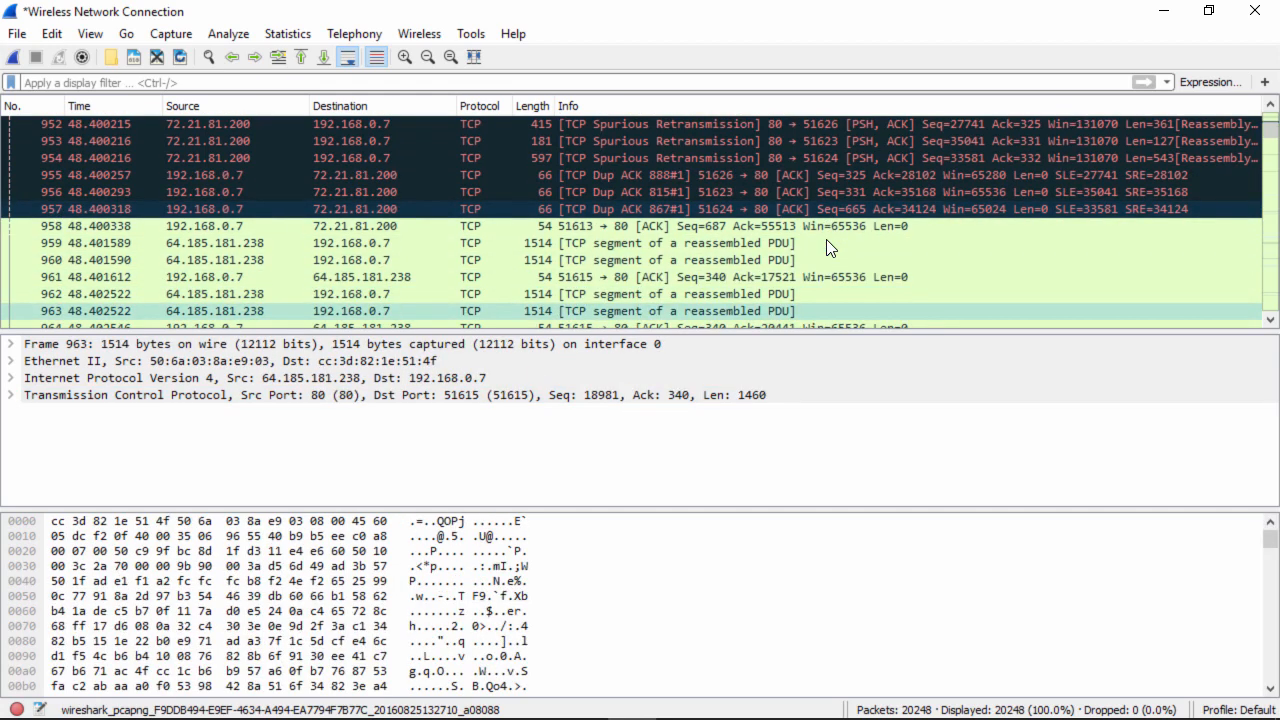
key(Down)
key(Down)
key(Down)
key(Down)
key(Down)
key(Down)
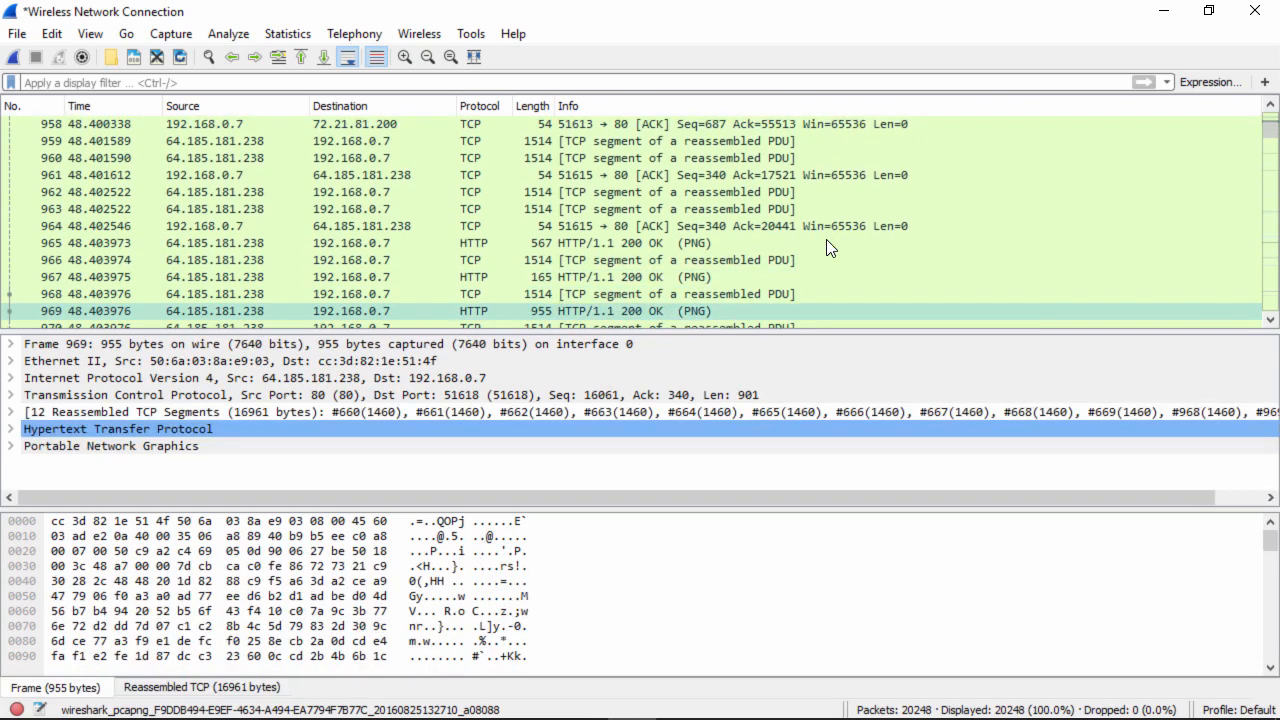
key(Down)
key(Down)
key(Down)
key(Down)
key(Down)
key(Down)
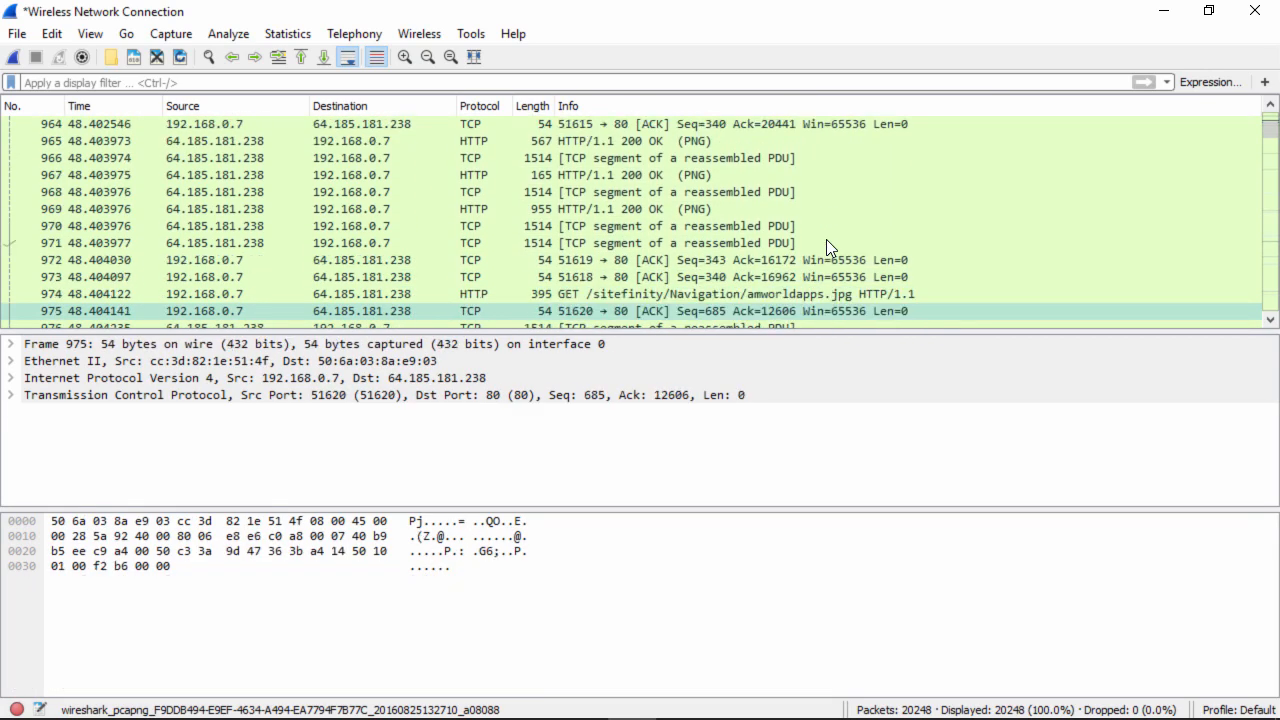
key(Down)
key(Down)
key(Down)
key(Down)
key(Down)
key(Down)
key(Down)
key(Down)
key(Down)
key(Down)
key(Down)
key(Down)
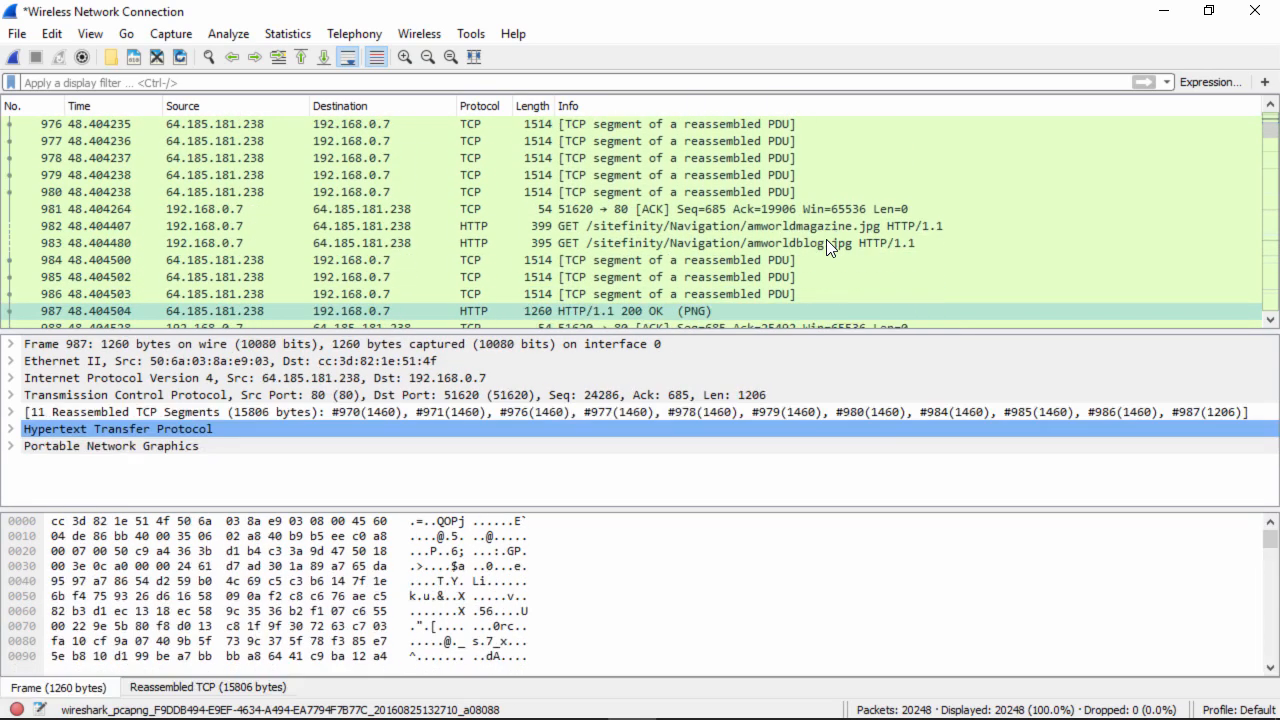
key(Down)
key(Down)
key(Down)
key(Down)
key(Down)
key(Down)
key(Down)
key(Down)
key(Down)
key(Down)
key(Down)
key(Down)
key(Down)
key(Down)
key(Down)
key(Down)
key(Down)
key(Down)
key(Down)
key(Down)
key(Down)
key(Down)
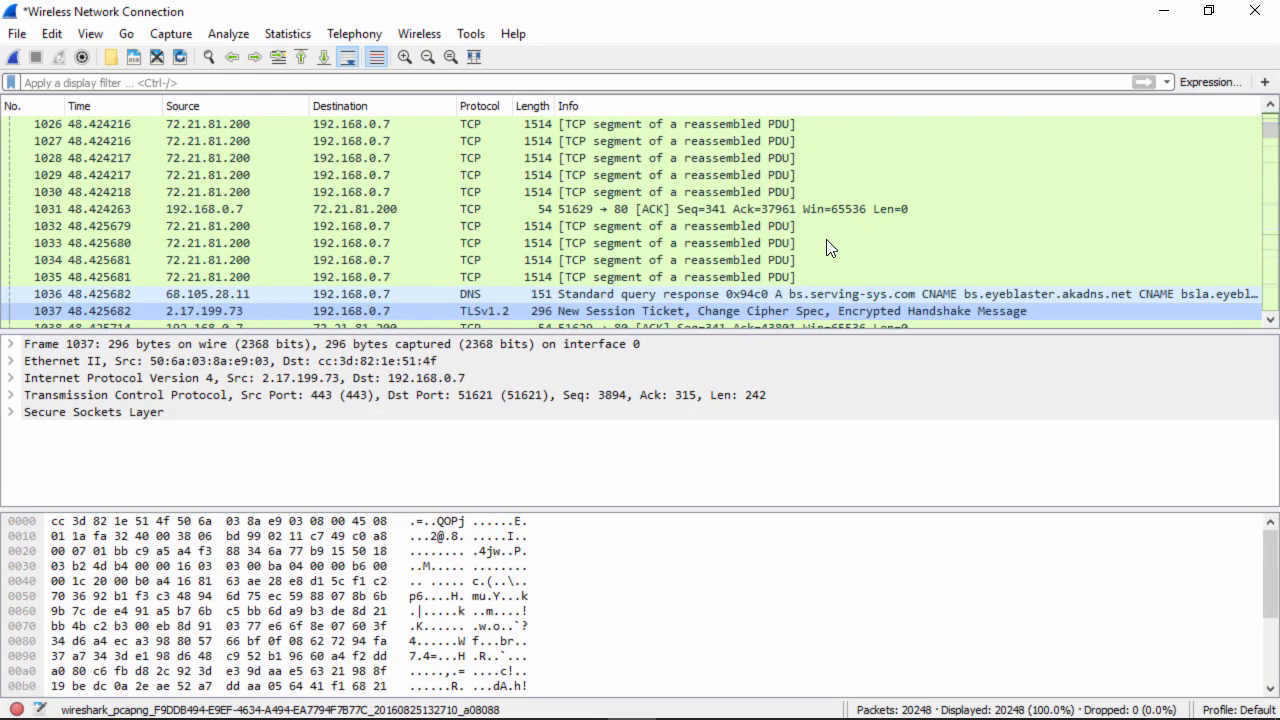
key(Down)
key(Down)
key(Down)
key(Down)
key(Down)
key(Down)
key(Down)
key(Down)
key(Down)
key(Down)
key(Down)
key(Down)
key(Down)
key(Down)
key(Down)
key(Down)
key(Down)
key(Down)
key(Down)
key(Down)
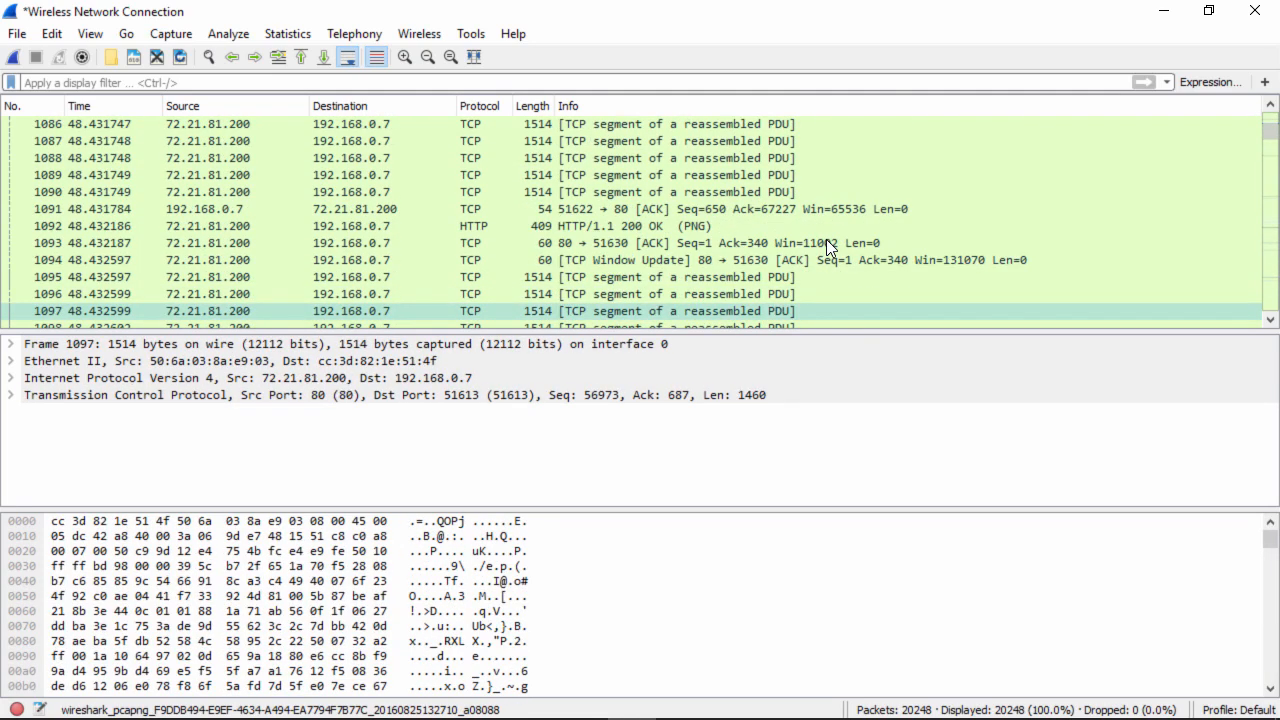
key(Down)
key(Down)
key(Down)
key(Down)
key(Down)
key(Down)
key(Down)
key(Down)
key(Down)
key(Down)
key(Down)
key(Down)
key(Down)
key(Down)
key(Down)
key(Down)
key(Down)
key(Down)
key(Down)
key(Down)
key(Down)
key(Down)
key(Down)
key(Down)
key(Down)
key(Down)
key(Down)
key(Down)
key(Down)
key(Down)
key(Down)
key(Down)
key(Down)
key(Down)
key(Down)
key(Down)
key(Down)
key(Down)
key(Down)
key(Down)
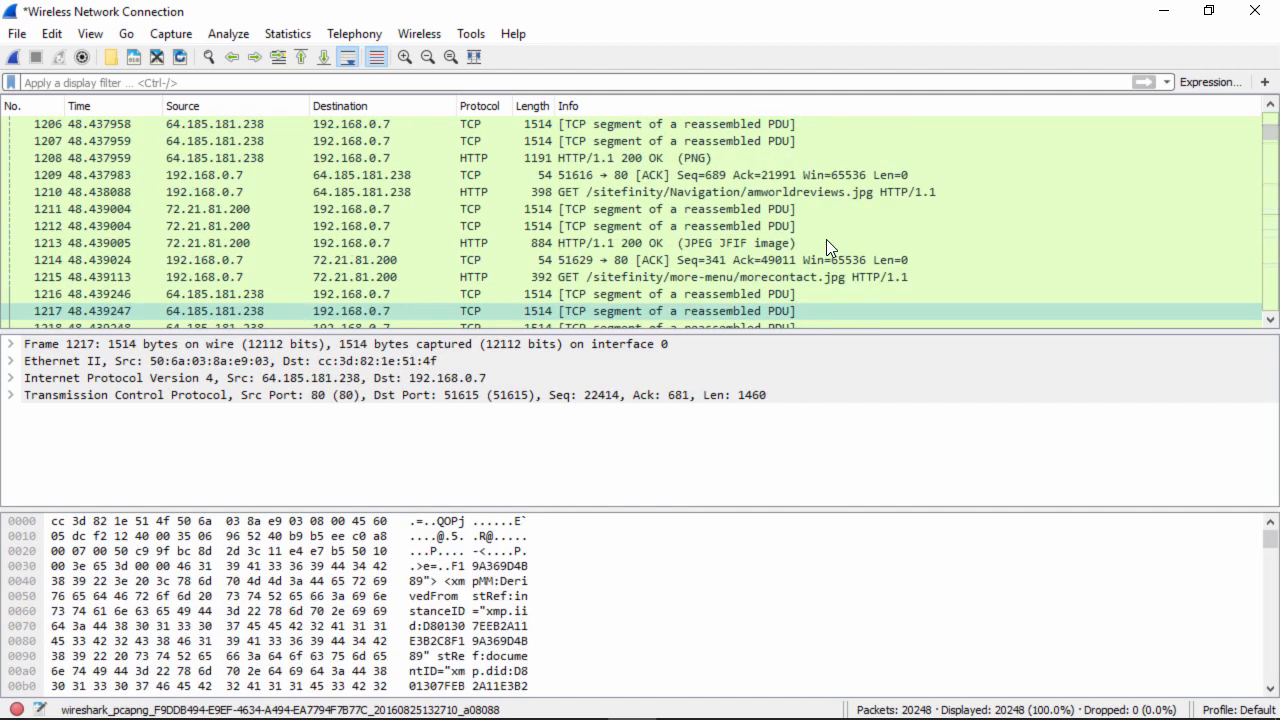
key(Down)
key(Down)
key(Down)
key(Down)
key(Down)
key(Down)
key(Down)
key(Down)
key(Down)
key(Down)
key(Down)
key(Down)
key(Down)
key(Down)
key(Down)
key(Down)
key(Down)
key(Down)
key(Down)
key(Down)
key(Down)
key(Down)
key(Down)
key(Down)
key(Down)
key(Down)
key(Down)
key(Down)
key(Down)
key(Down)
key(Down)
key(Down)
key(Down)
key(Down)
key(Down)
key(Down)
key(Down)
key(Down)
key(Down)
key(Down)
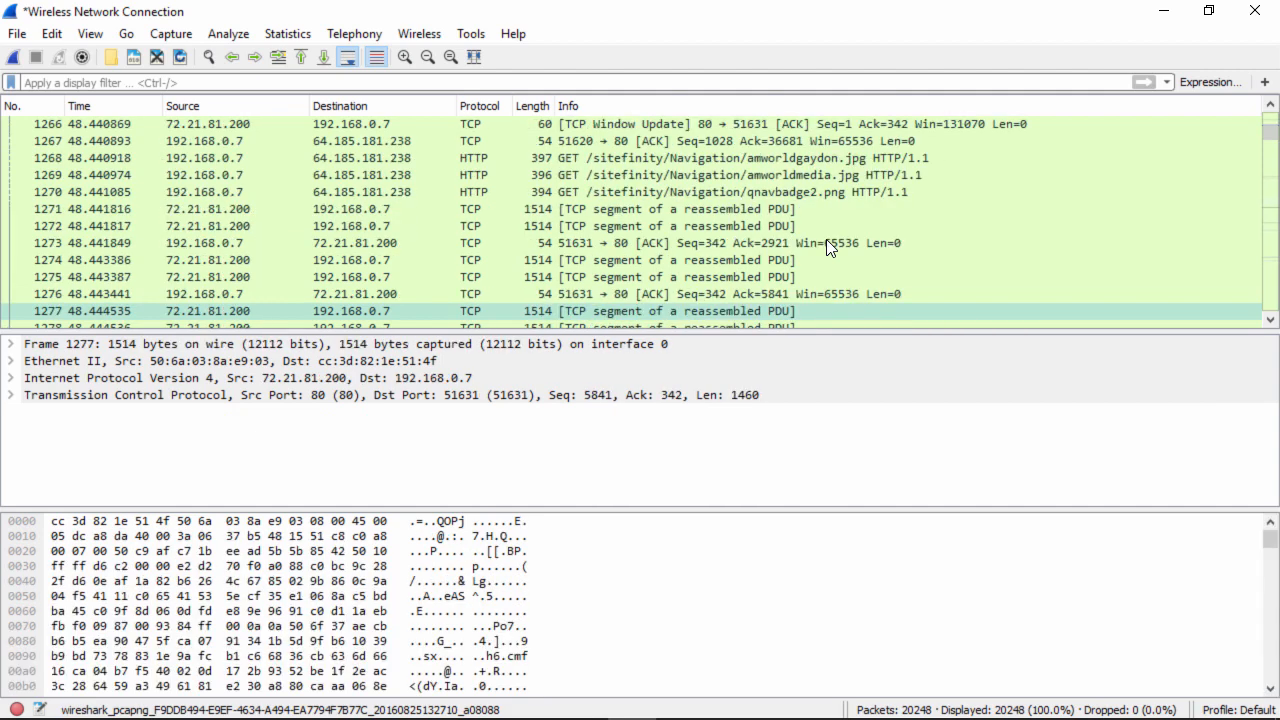
key(Down)
key(Down)
key(Down)
key(Down)
key(Down)
key(Down)
key(Down)
key(Down)
key(Down)
key(Down)
key(Down)
key(Down)
key(Down)
key(Down)
key(Down)
key(Down)
key(Down)
key(Down)
key(Down)
key(Down)
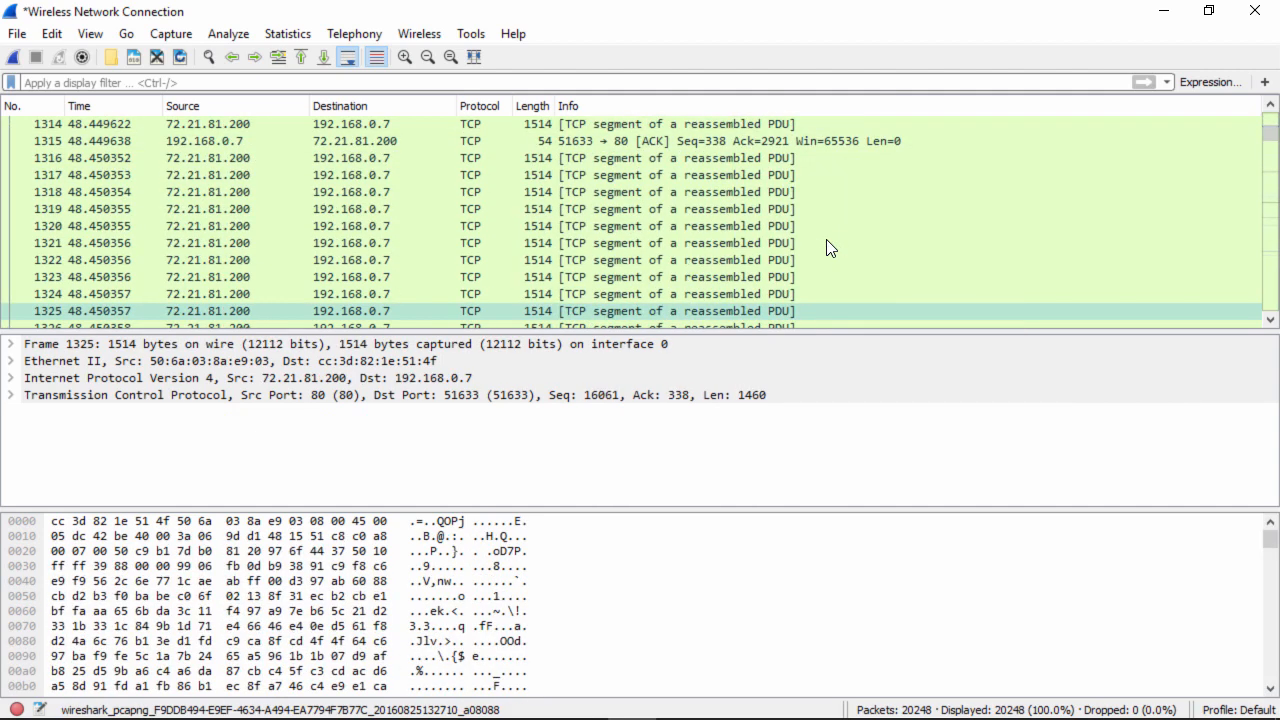
key(Down)
key(Down)
key(Down)
key(Down)
key(Down)
key(Down)
key(Down)
key(Down)
key(Down)
key(Down)
key(Down)
key(Down)
key(Down)
key(Down)
key(Down)
key(Down)
key(Down)
key(Down)
key(Down)
key(Down)
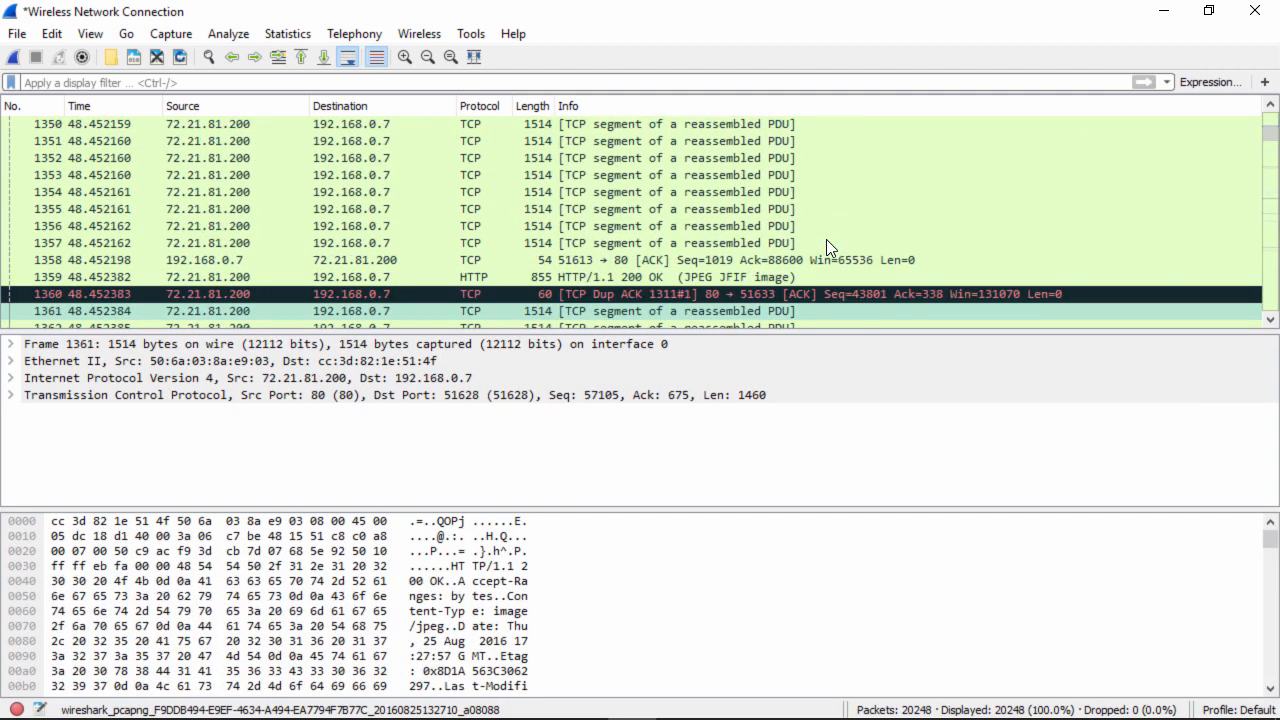
key(Down)
key(Down)
key(Down)
key(Down)
key(Down)
key(Down)
key(Down)
key(Down)
key(Down)
key(Down)
key(Down)
key(Down)
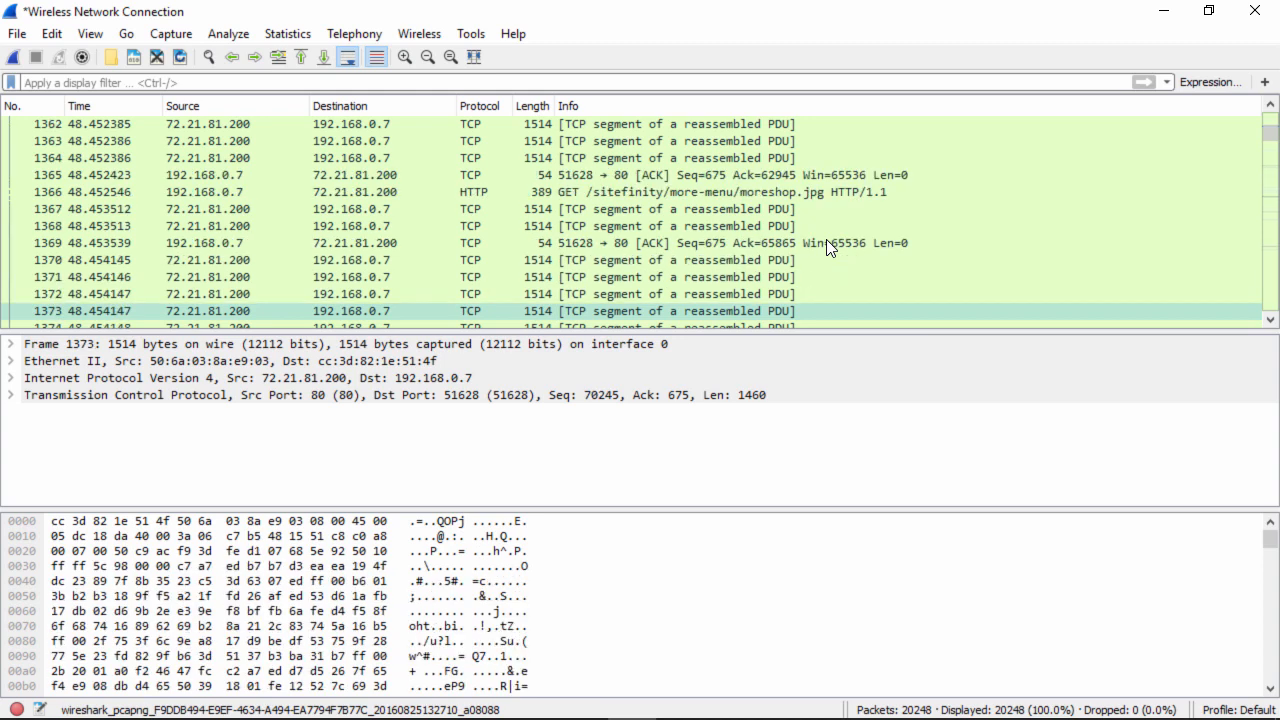
key(Down)
key(Down)
key(Down)
key(Down)
key(Down)
key(Down)
key(Down)
key(Down)
key(Down)
key(Down)
key(Down)
key(Down)
key(Down)
key(Down)
key(Down)
key(Down)
key(Down)
key(Down)
key(Down)
key(Down)
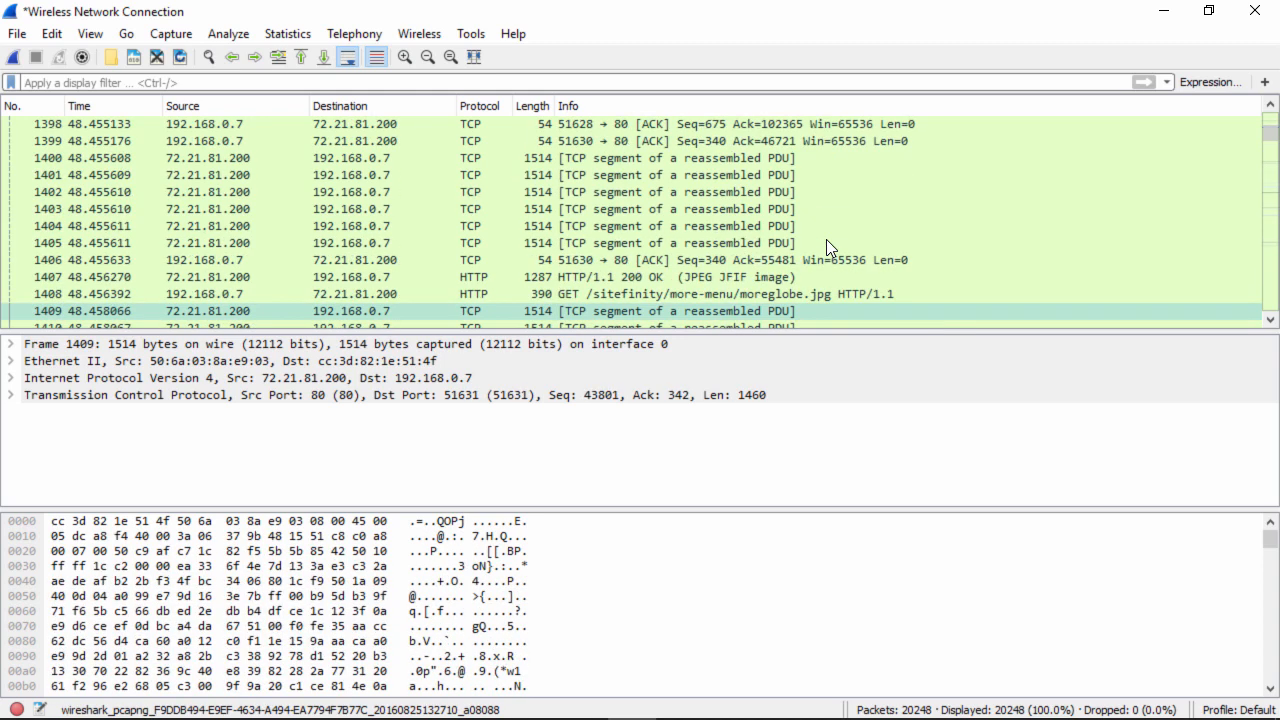
- Follow TCP stream 25 from JPEG response packet 1407 to view the cdn.astonmartin.com conversation
click(543, 277)
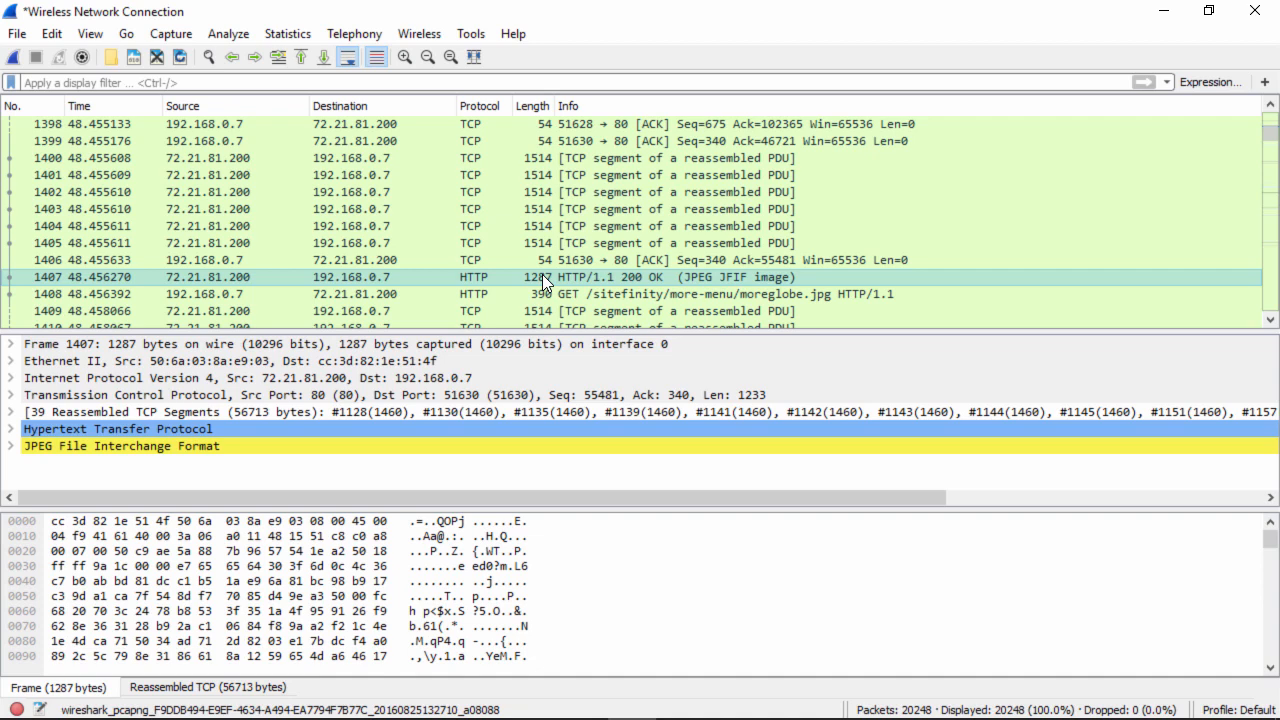
right_click(543, 278)
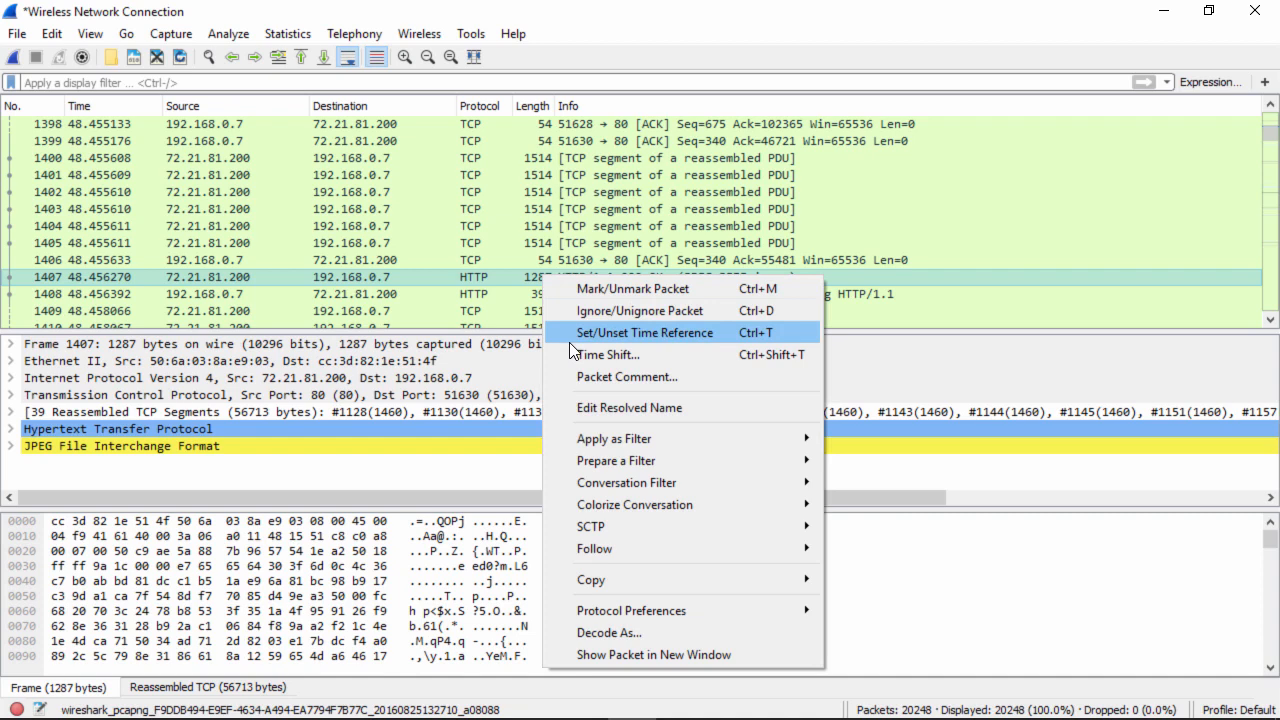
mouse_move(665, 560)
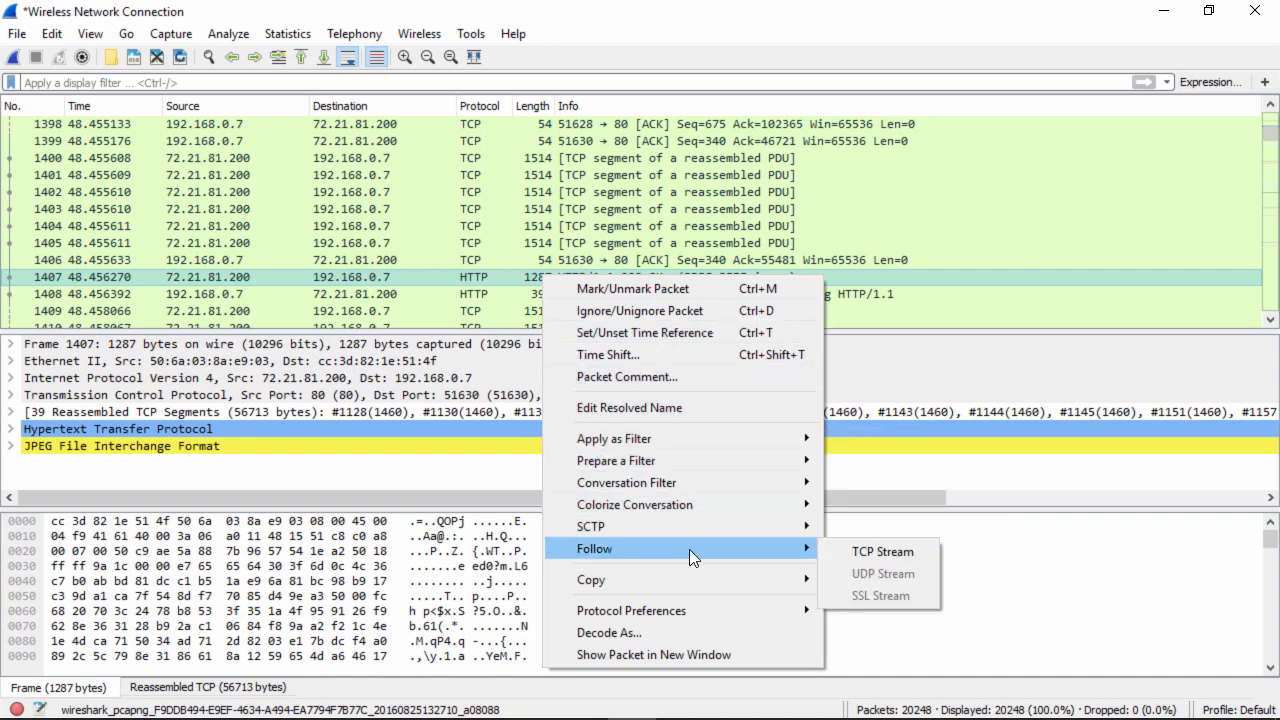
click(860, 559)
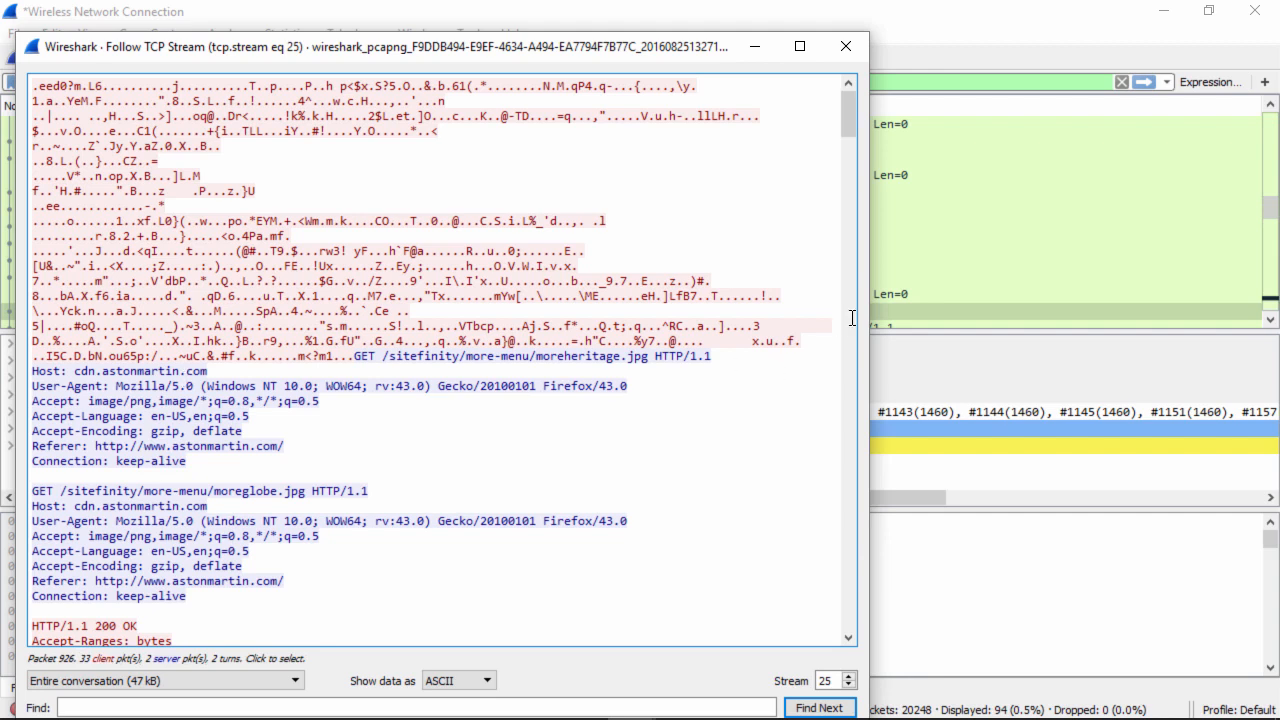
scroll(852, 130, down, 1)
drag(852, 135, 857, 186)
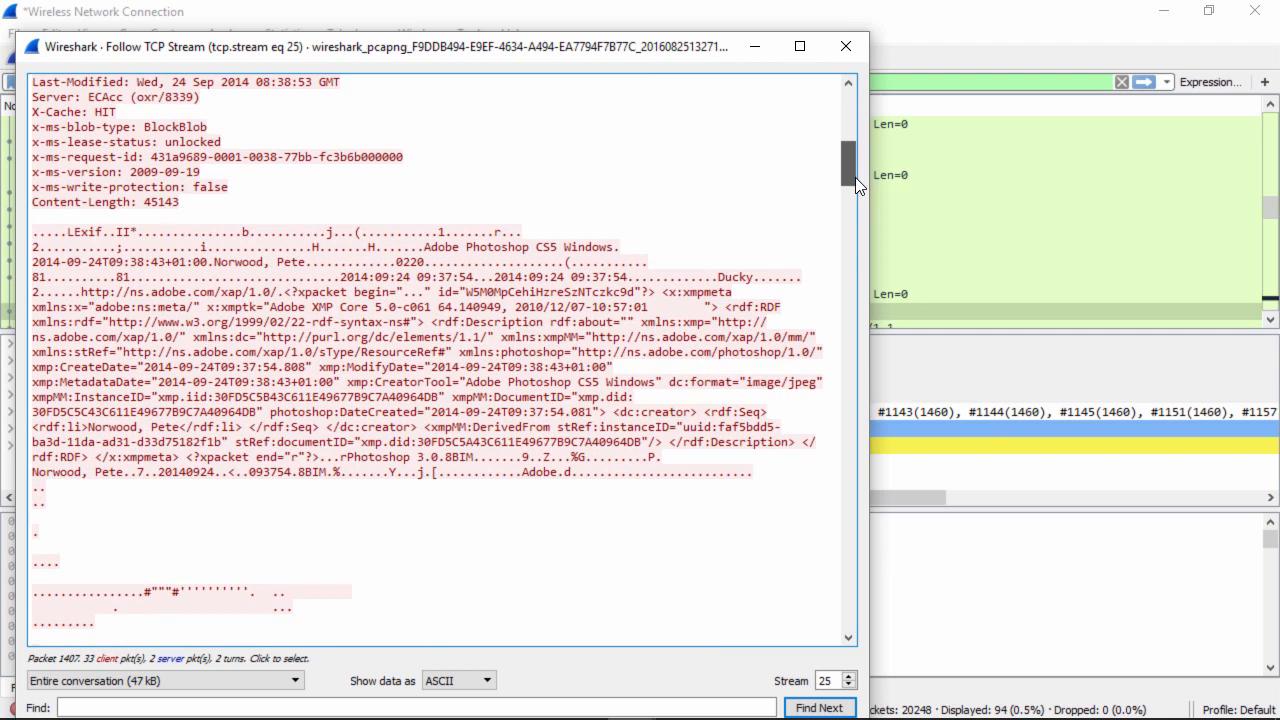
drag(856, 177, 860, 623)
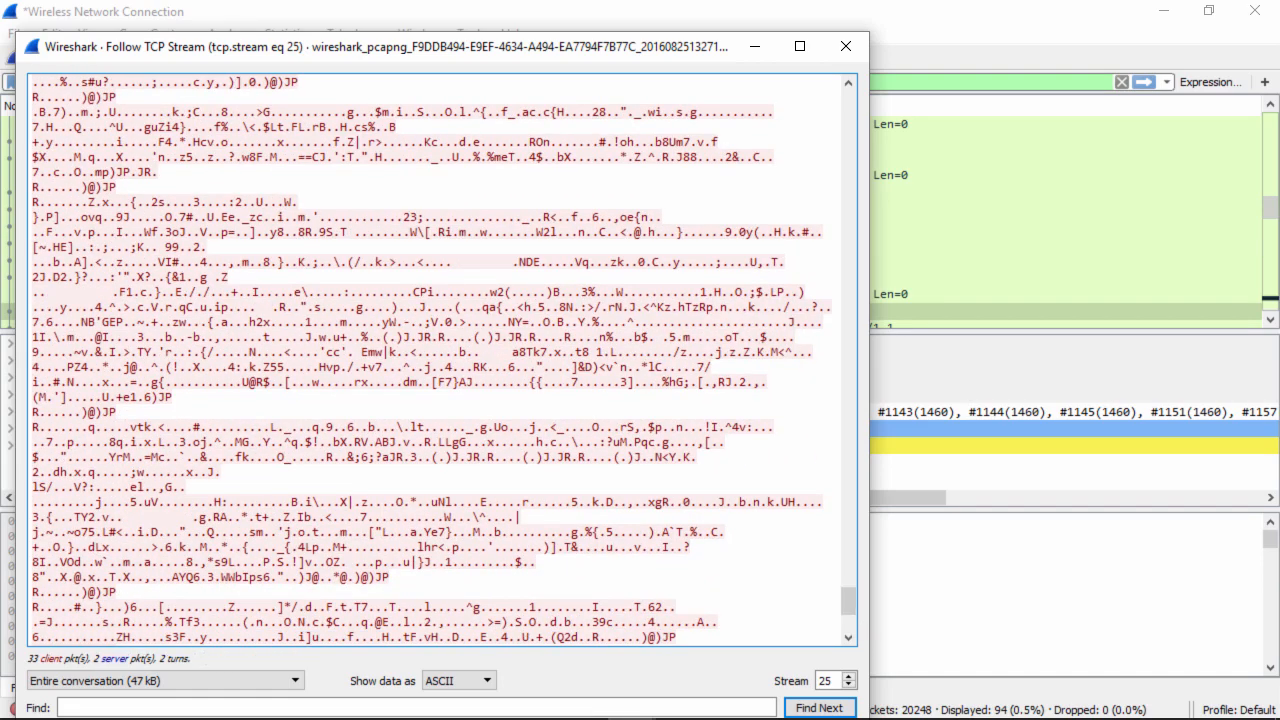
click(730, 718)
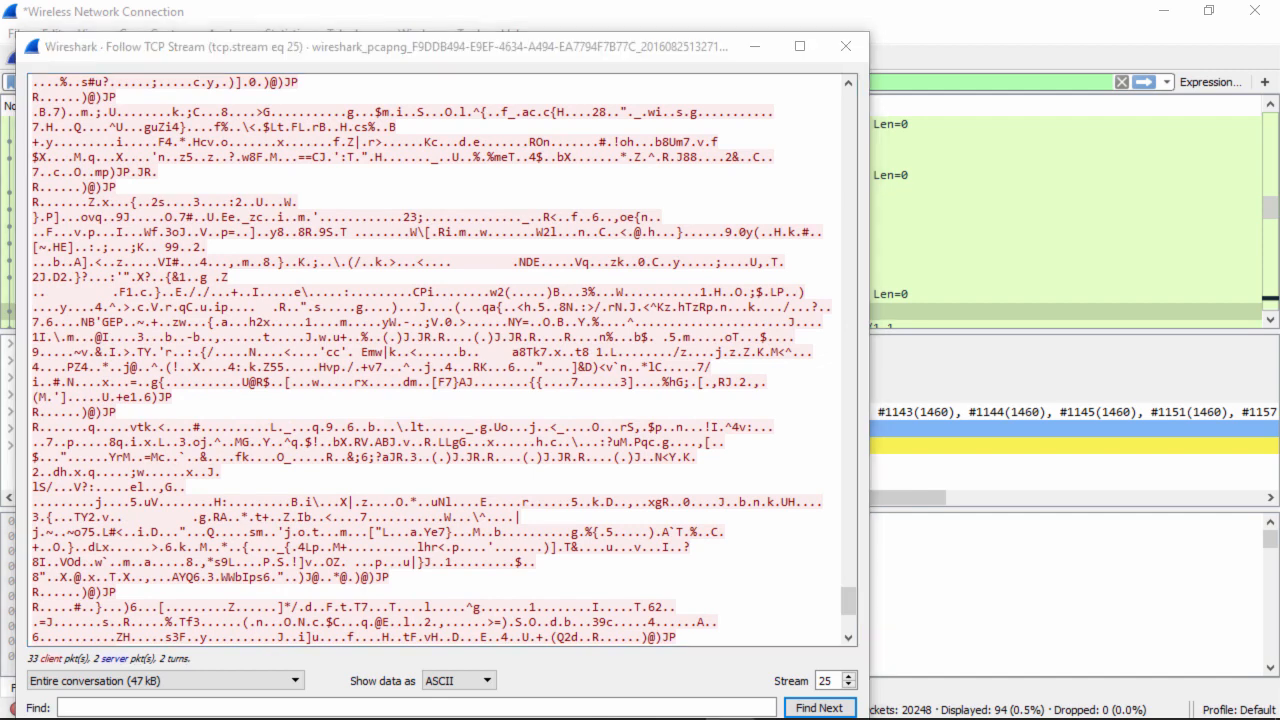